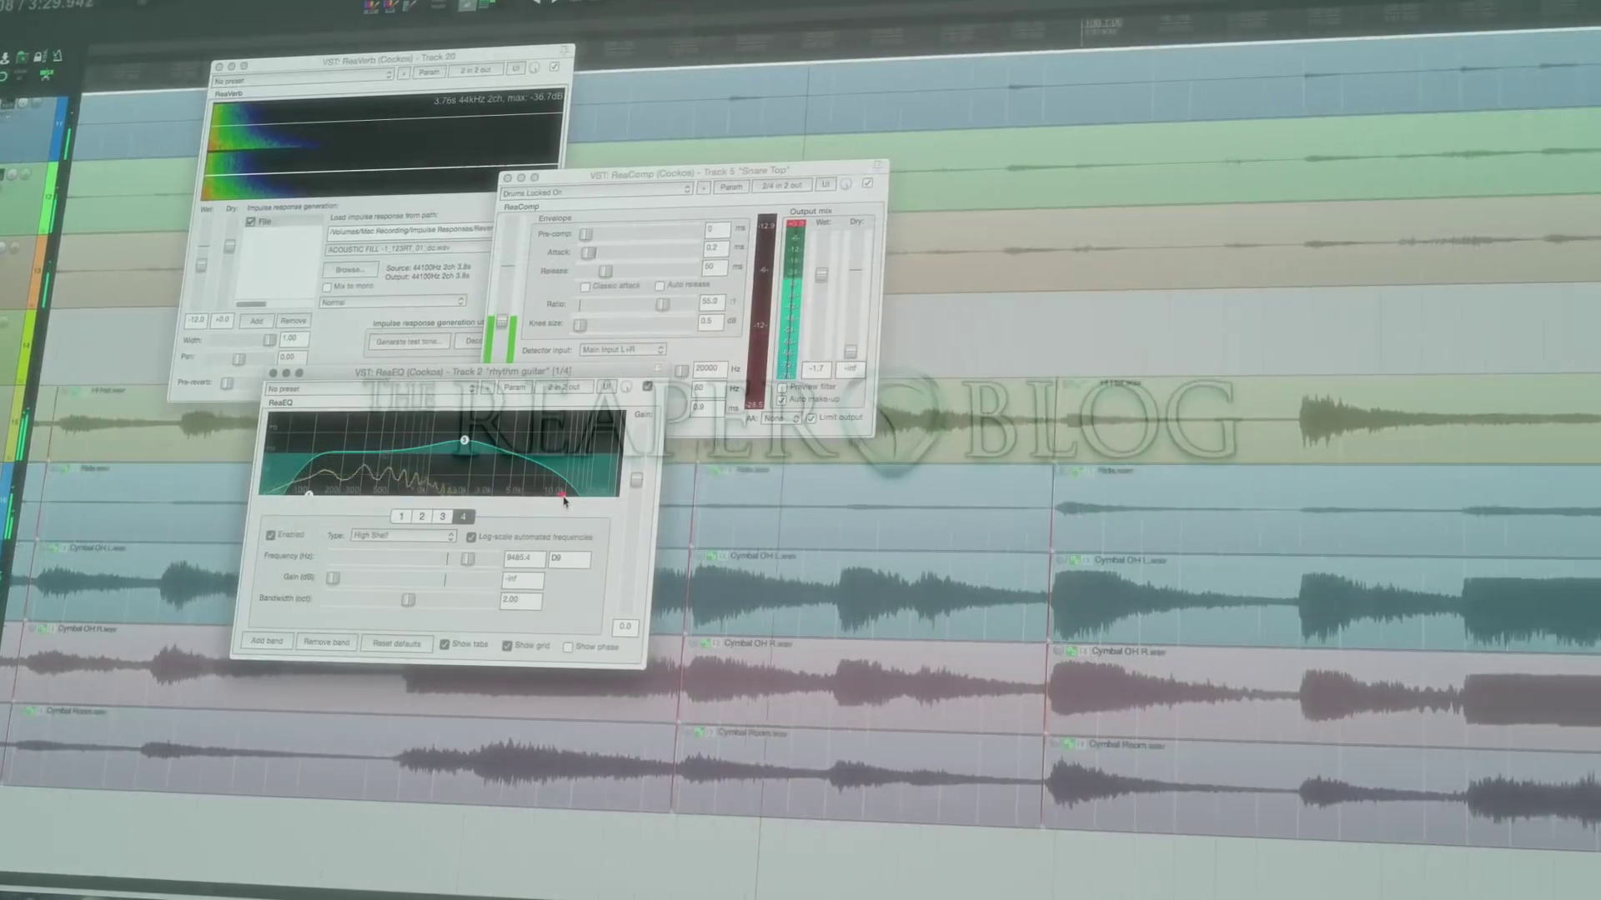
- Demo raising ReaEQ band 4's high shelf to about 15.5 kHz and TDR Nova band II gain to 3.7 dB
left_click_drag(564, 501, 588, 498)
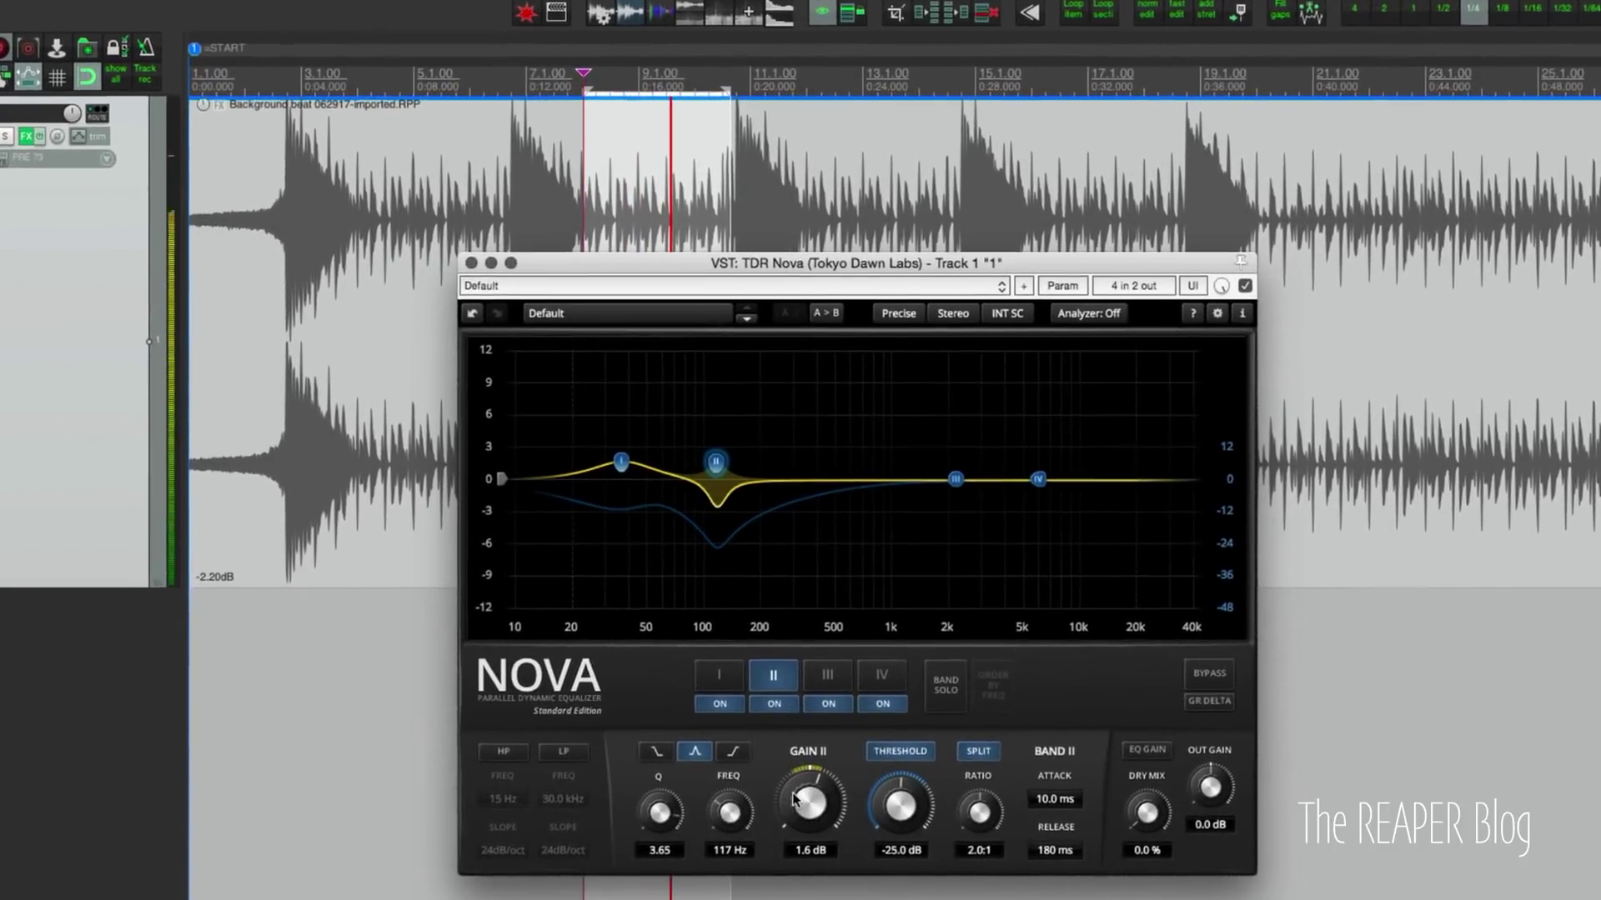
mouse_move(794, 801)
left_mouse_down()
mouse_move(794, 760)
mouse_move(815, 810)
left_mouse_up()
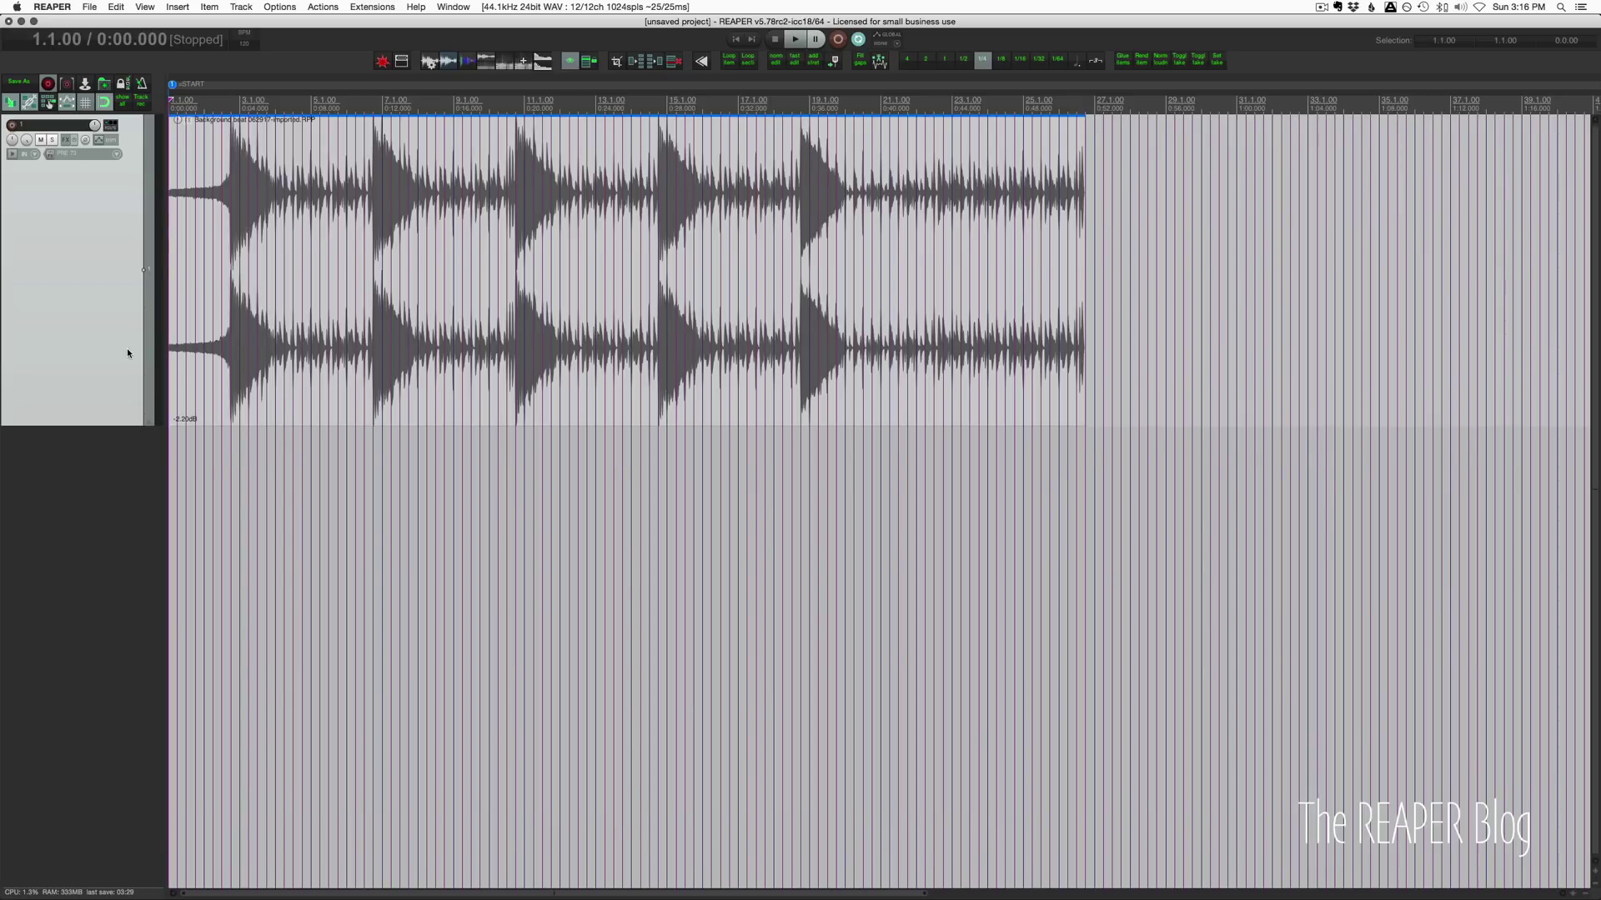
- Play the drum beat, hide the arrange-view grid, and set the start point to 8.4.12
key("space")
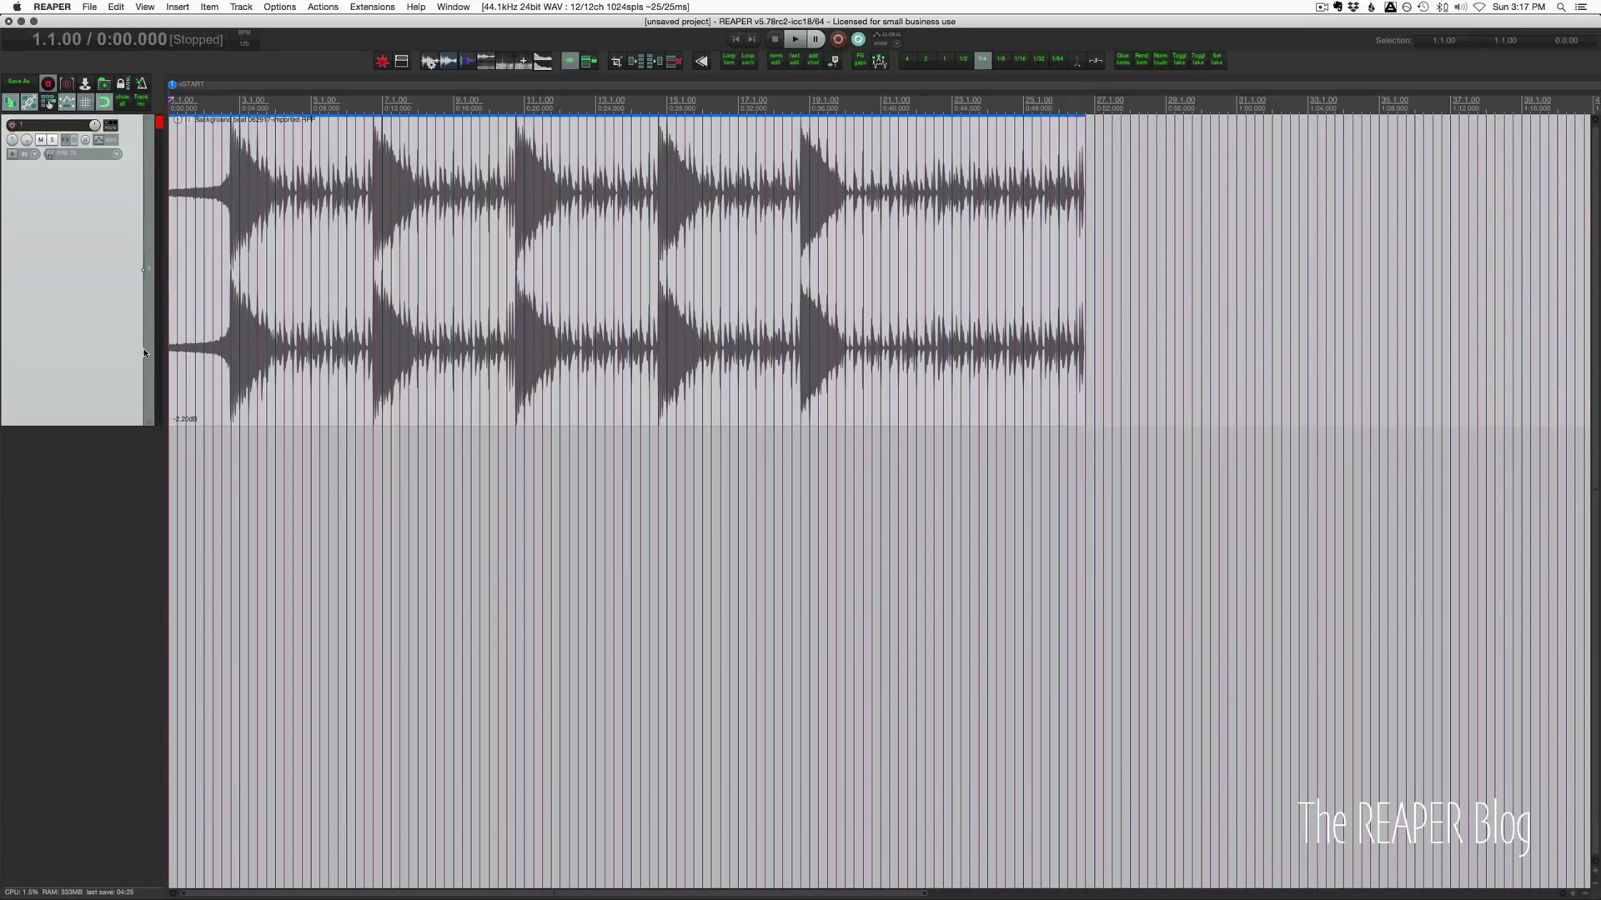
left_click(90, 101)
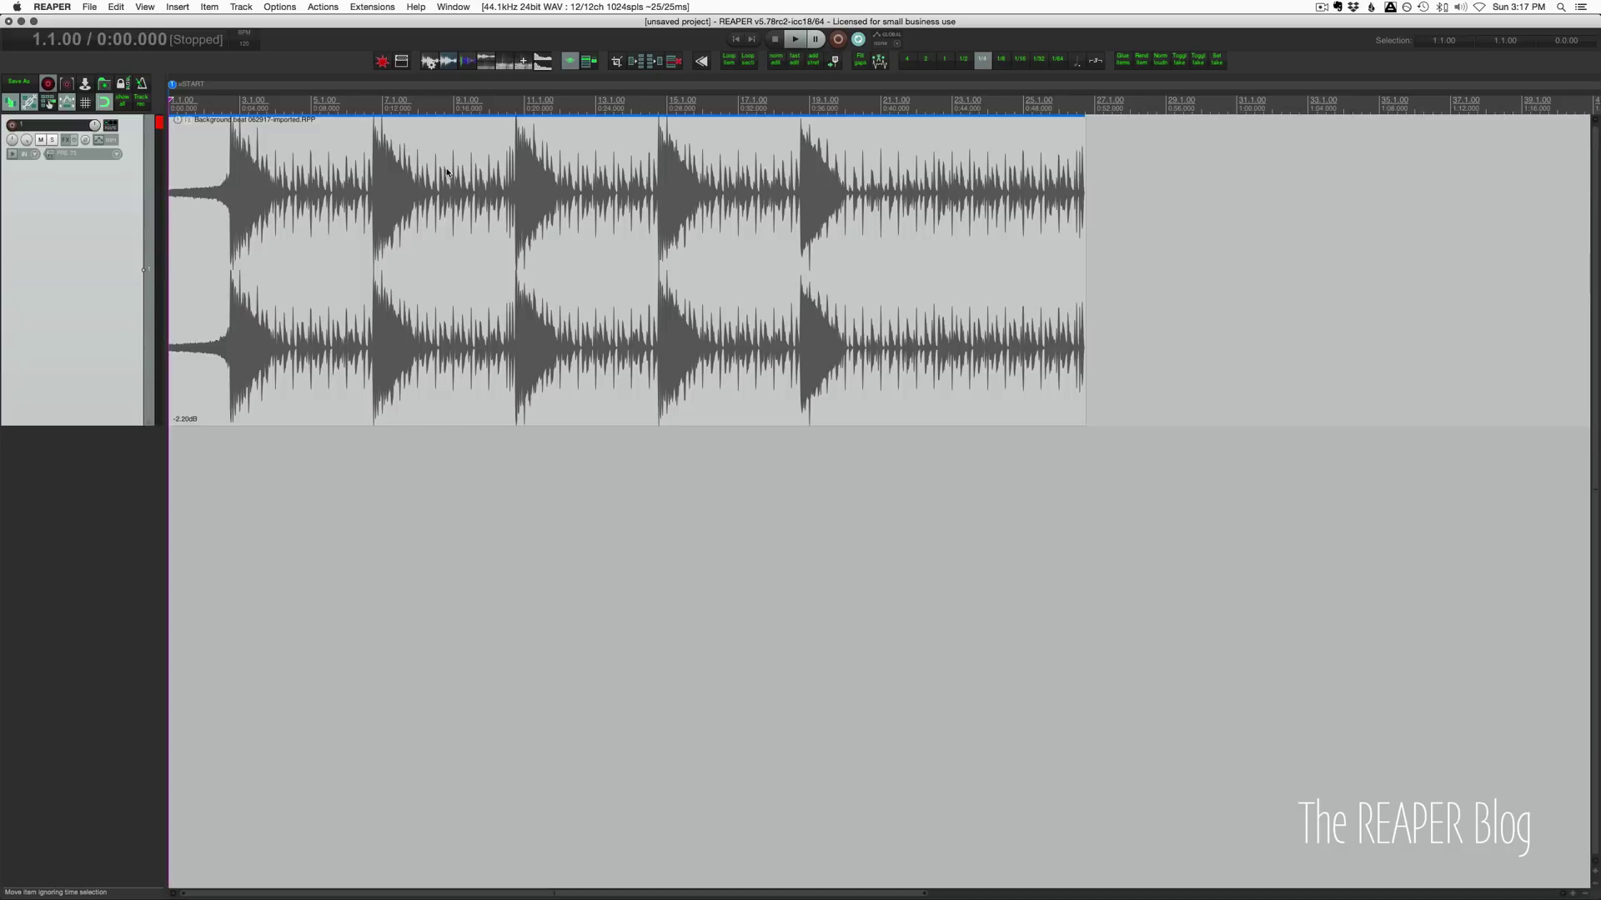
left_click(447, 201)
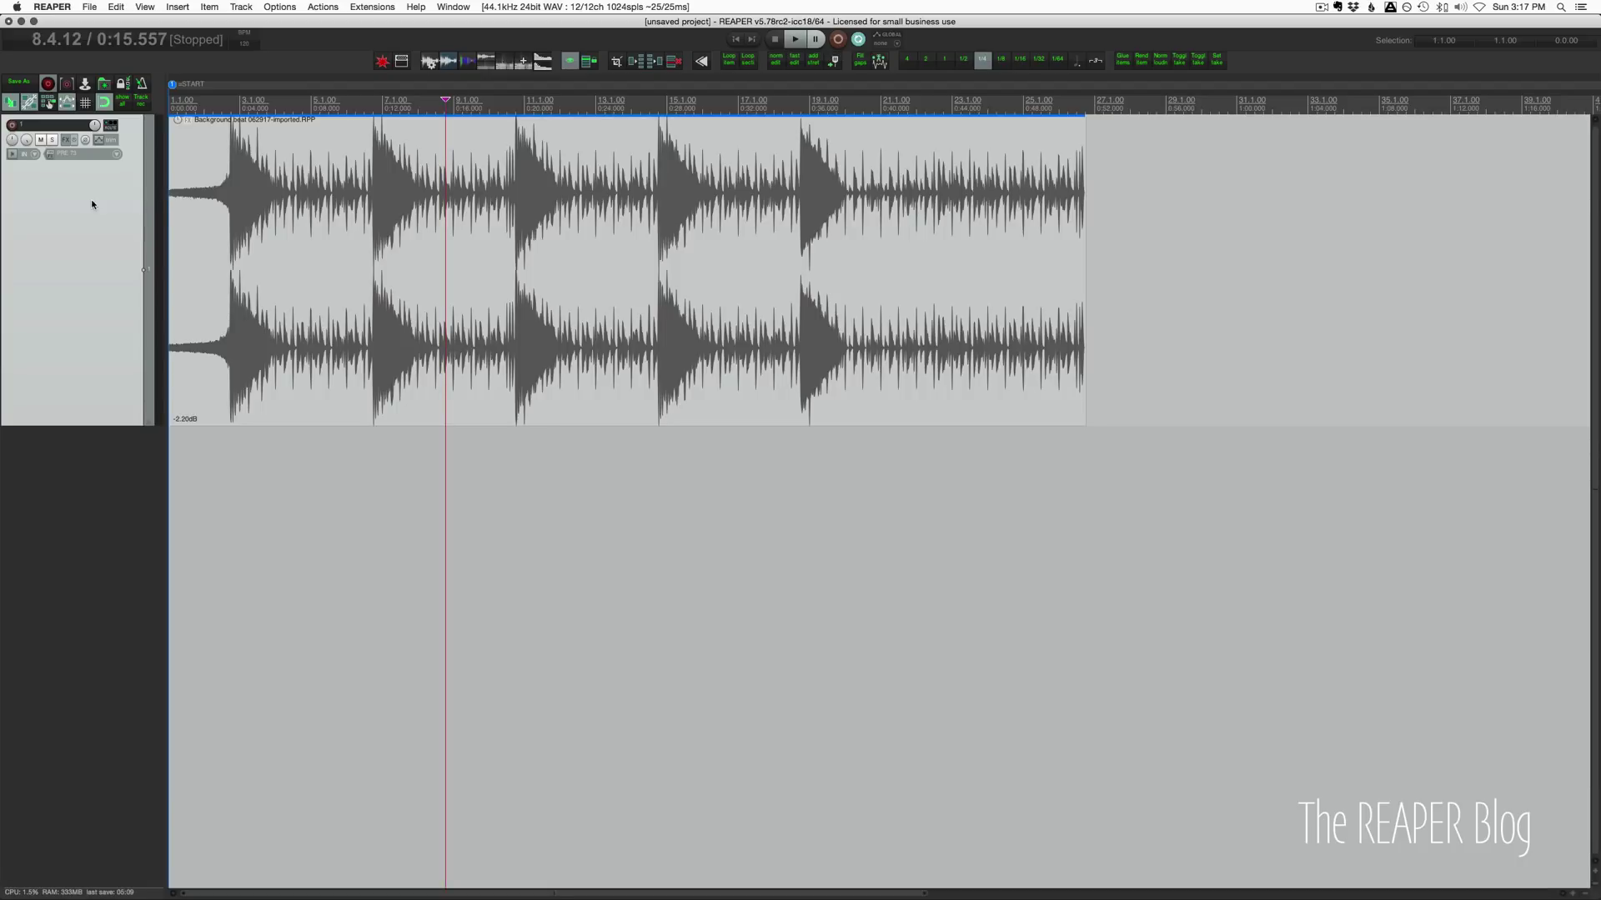
- Add ReaEQ to the drum track and position its window near the screen centre
right_click(73, 165)
mouse_move(141, 236)
left_click(317, 258)
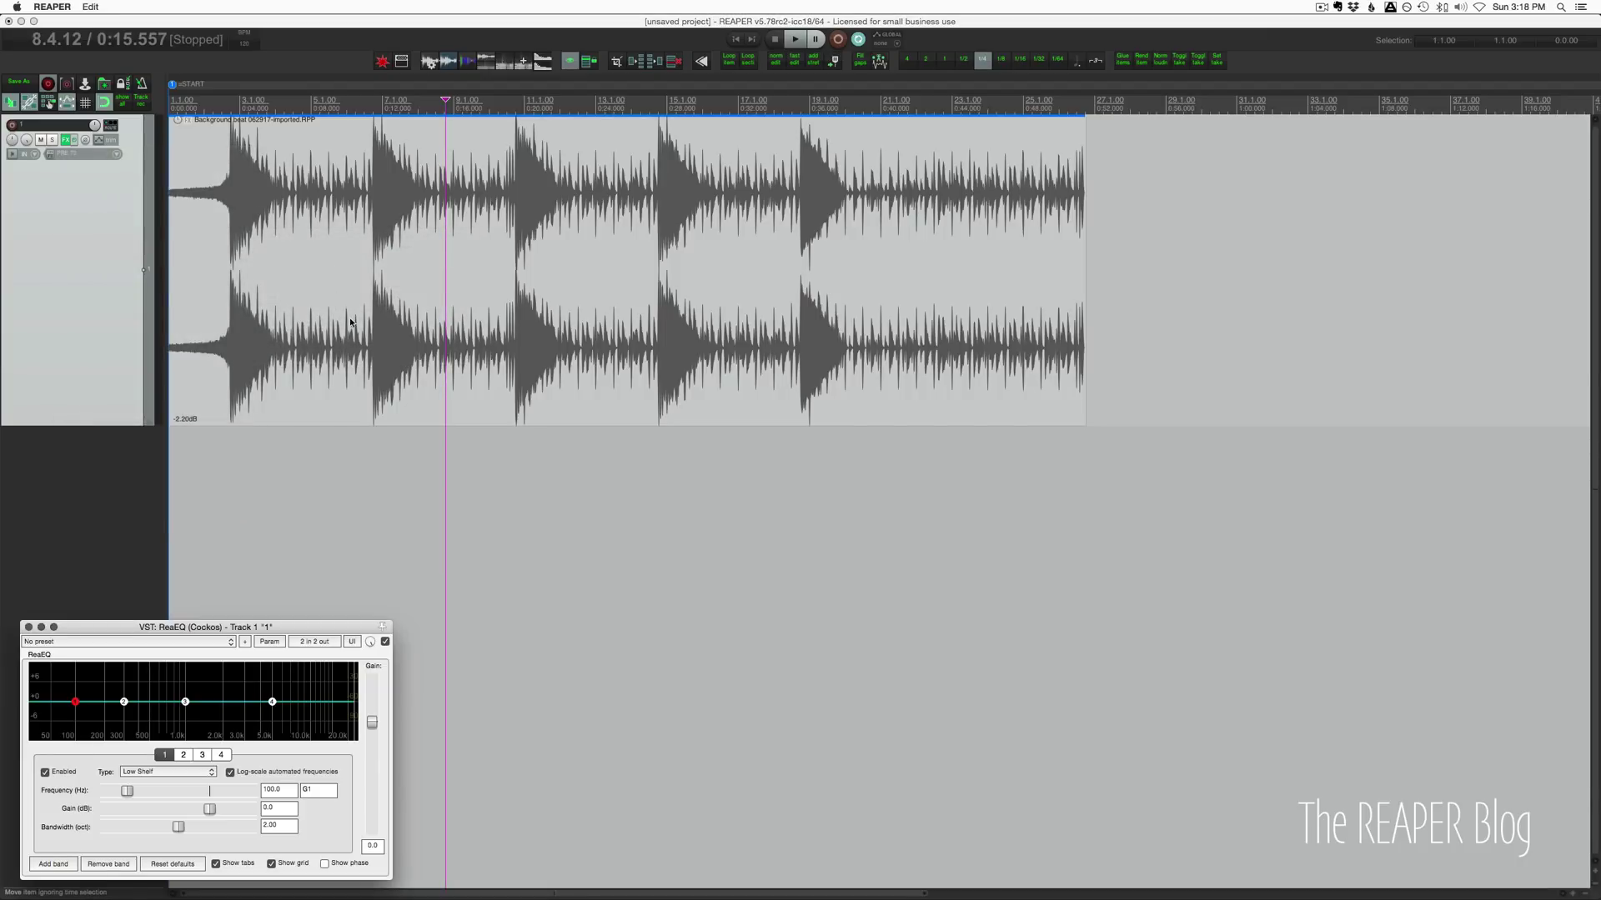
left_click_drag(129, 627, 401, 288)
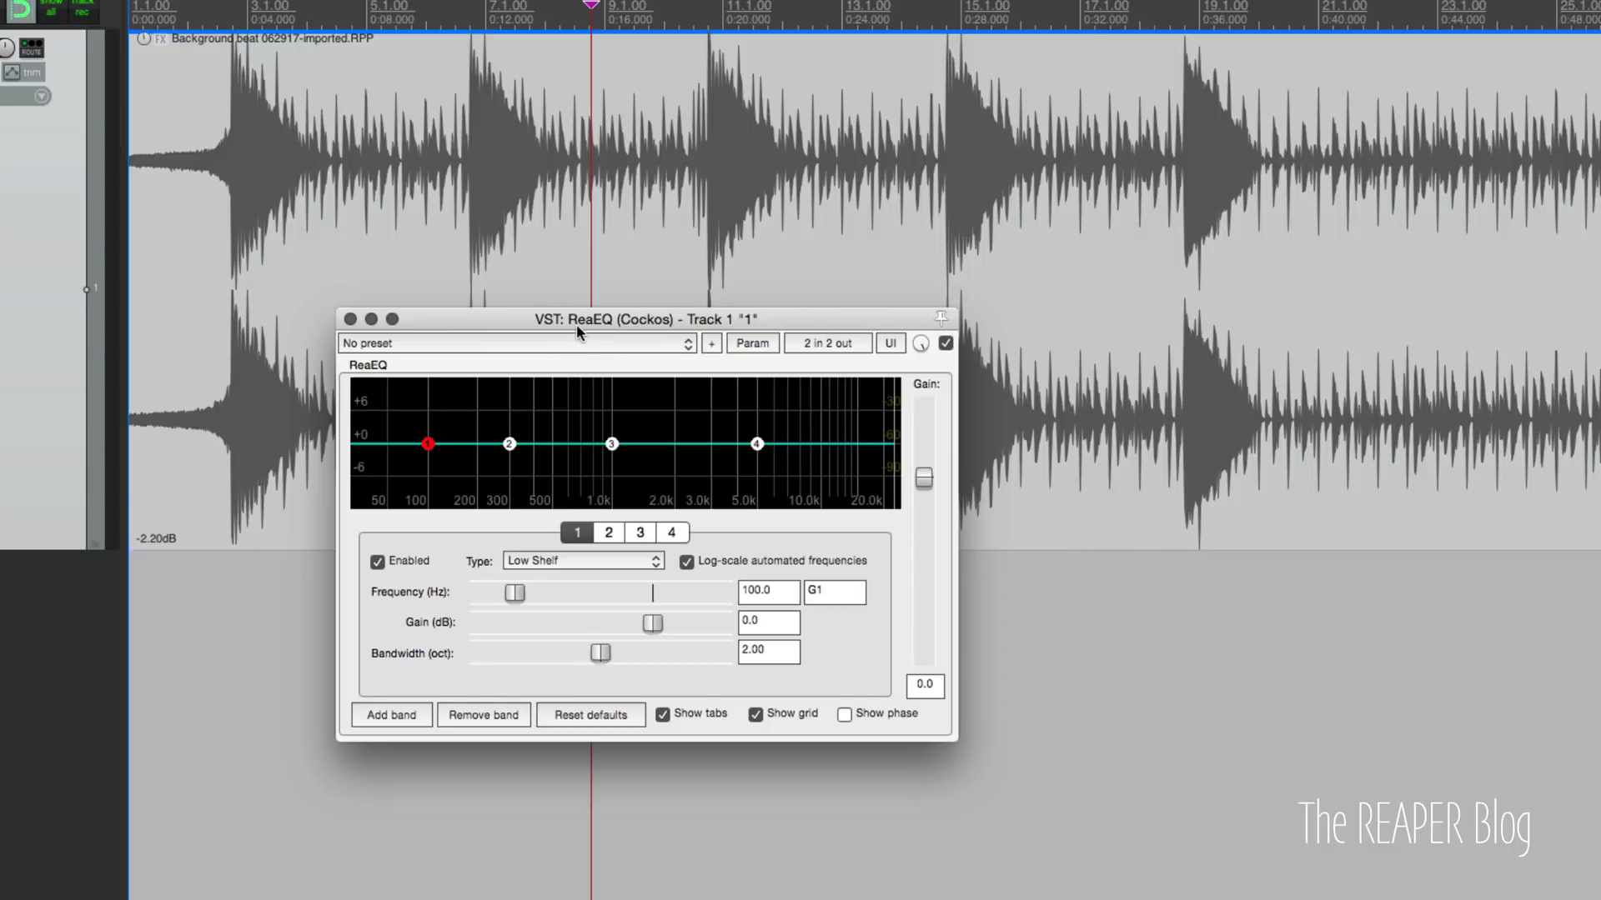
left_click_drag(577, 324, 618, 366)
- Select band 2 and boost it about 7 dB at 92.4 Hz while auditioning playback
mouse_move(551, 486)
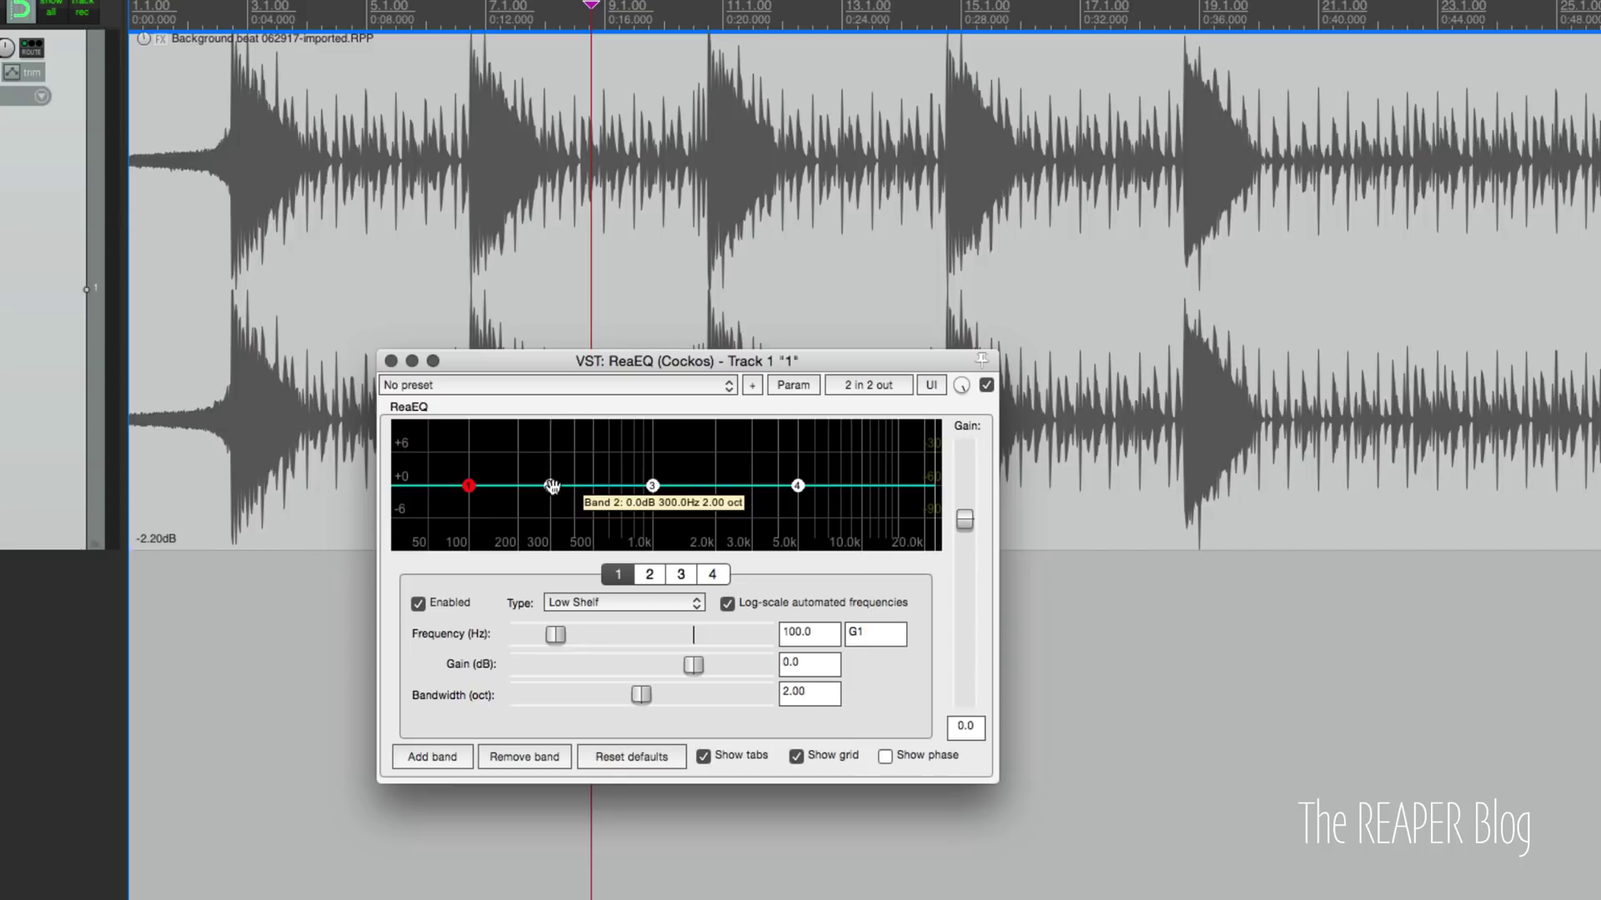
left_click(551, 486)
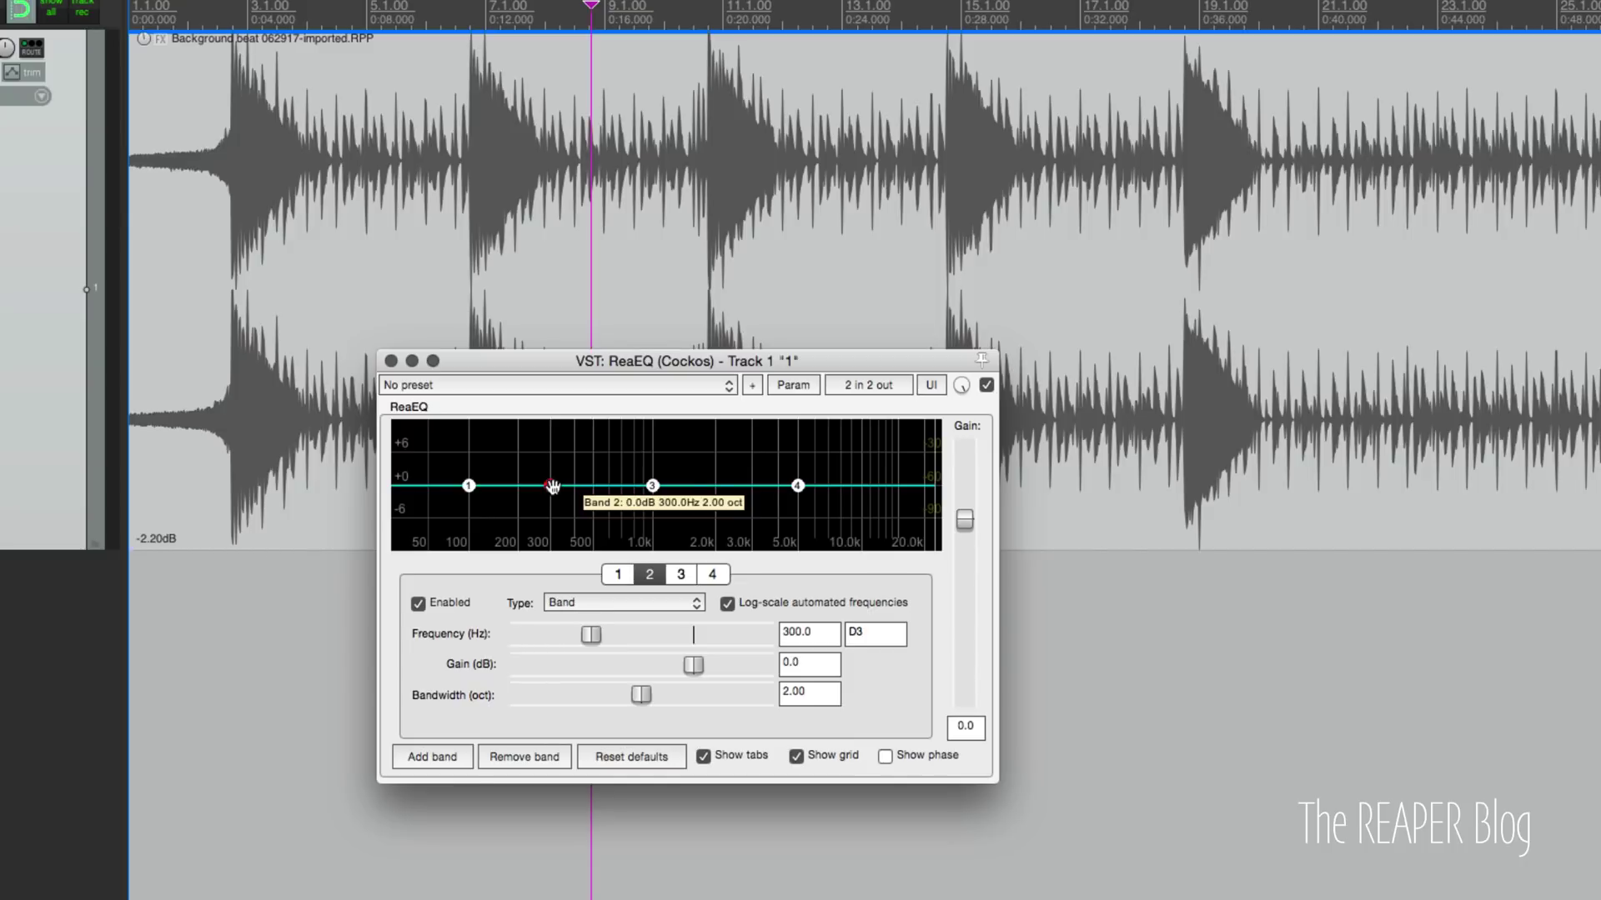
left_click_drag(552, 487, 550, 485)
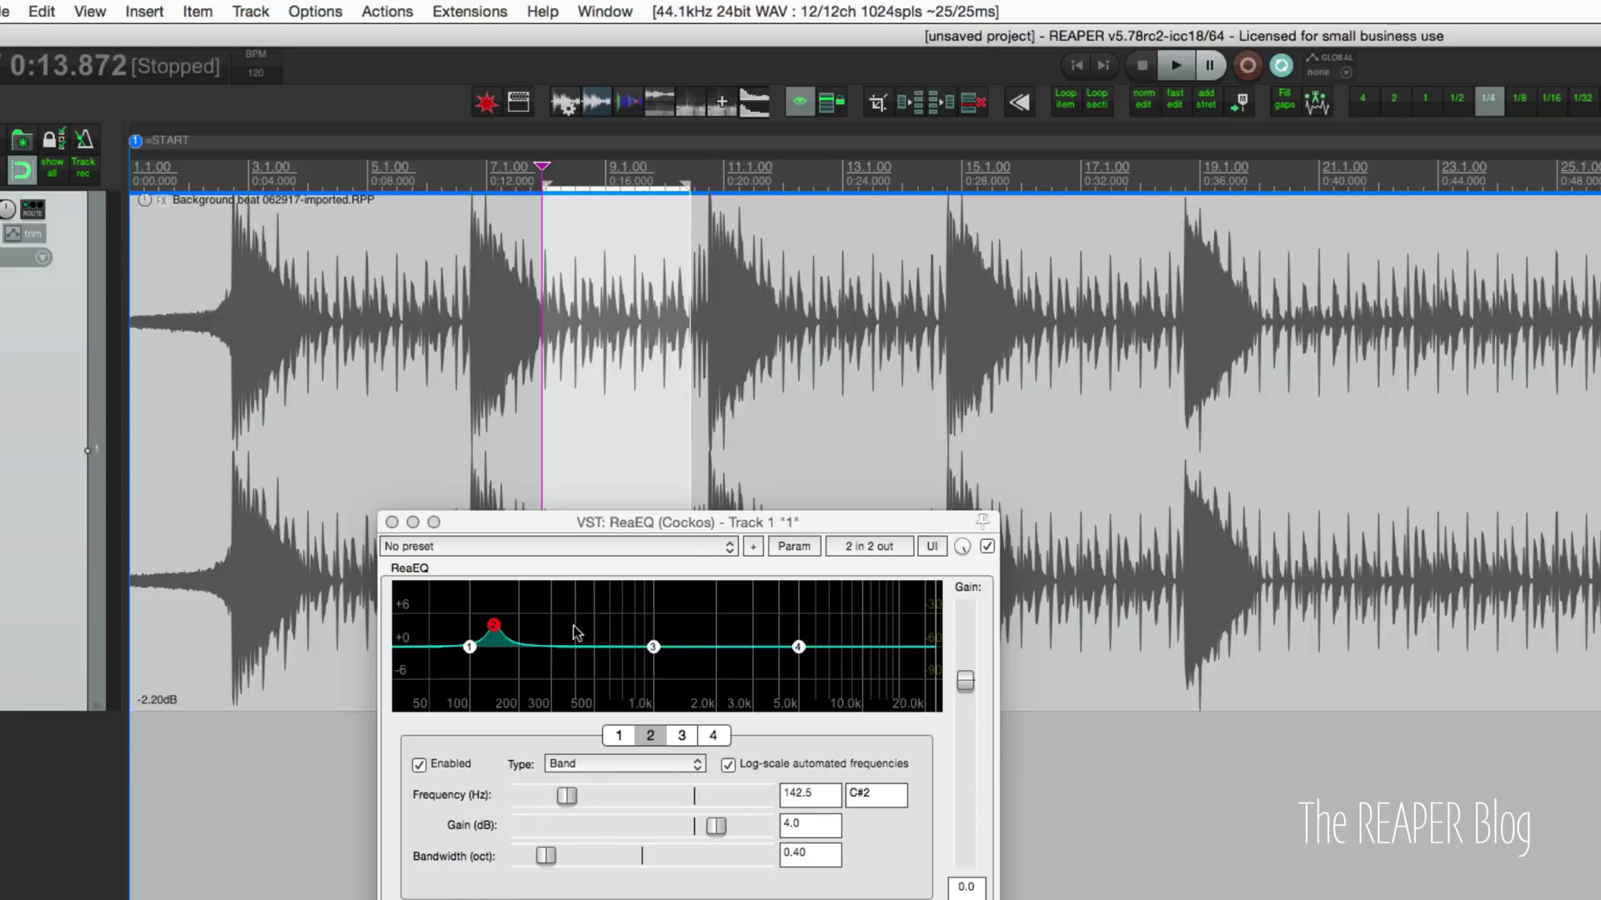
key("space")
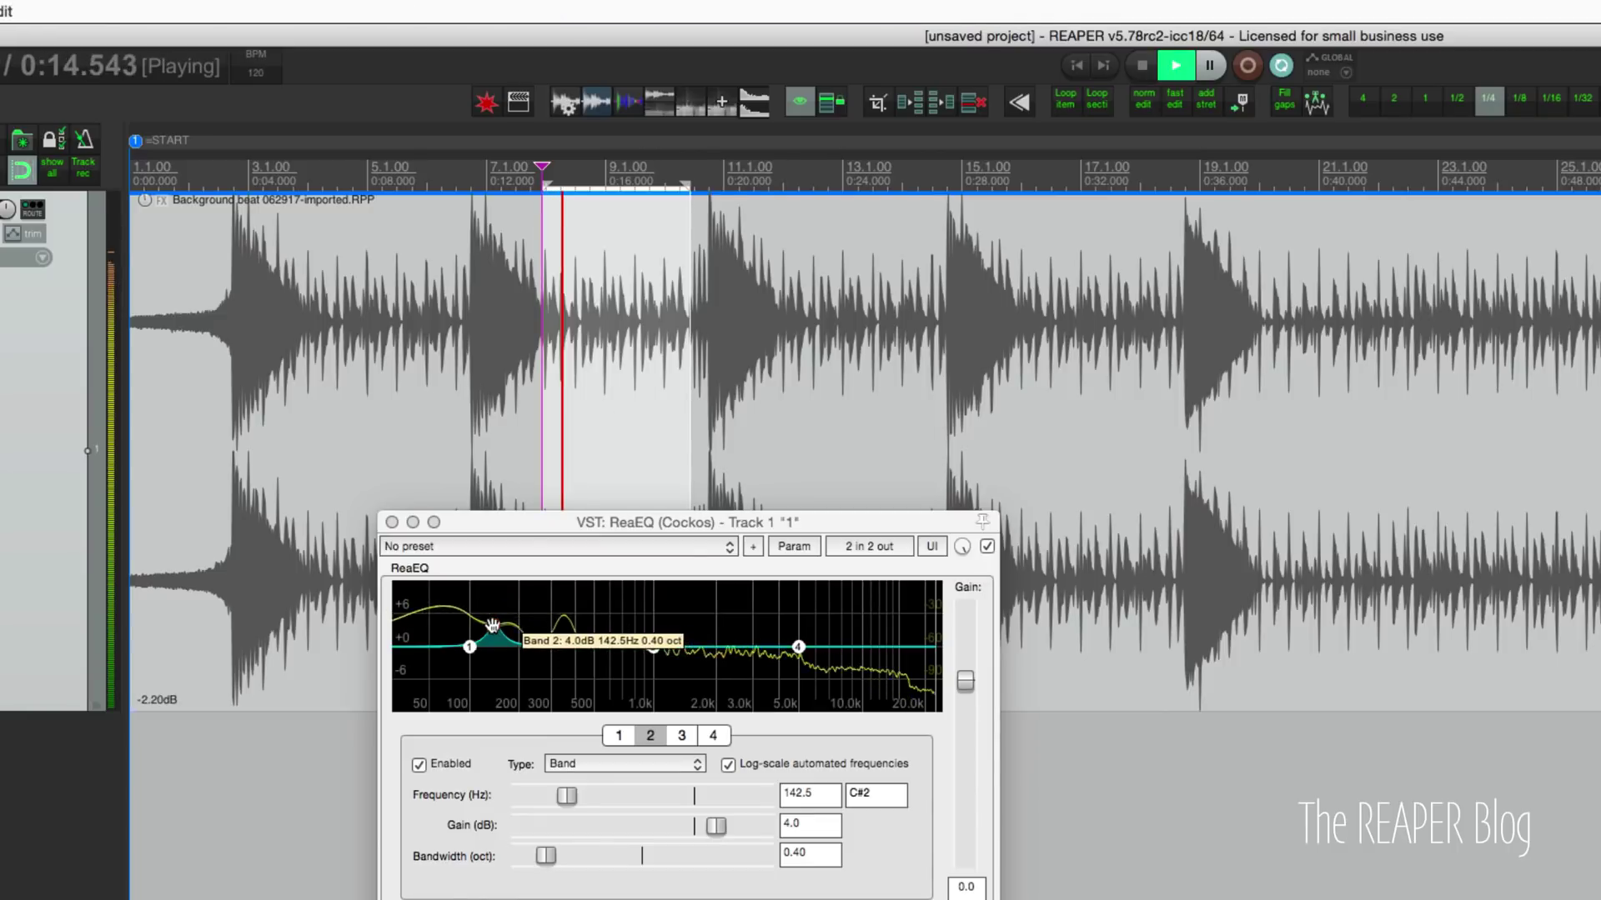
left_click_drag(492, 626, 449, 605)
key("space")
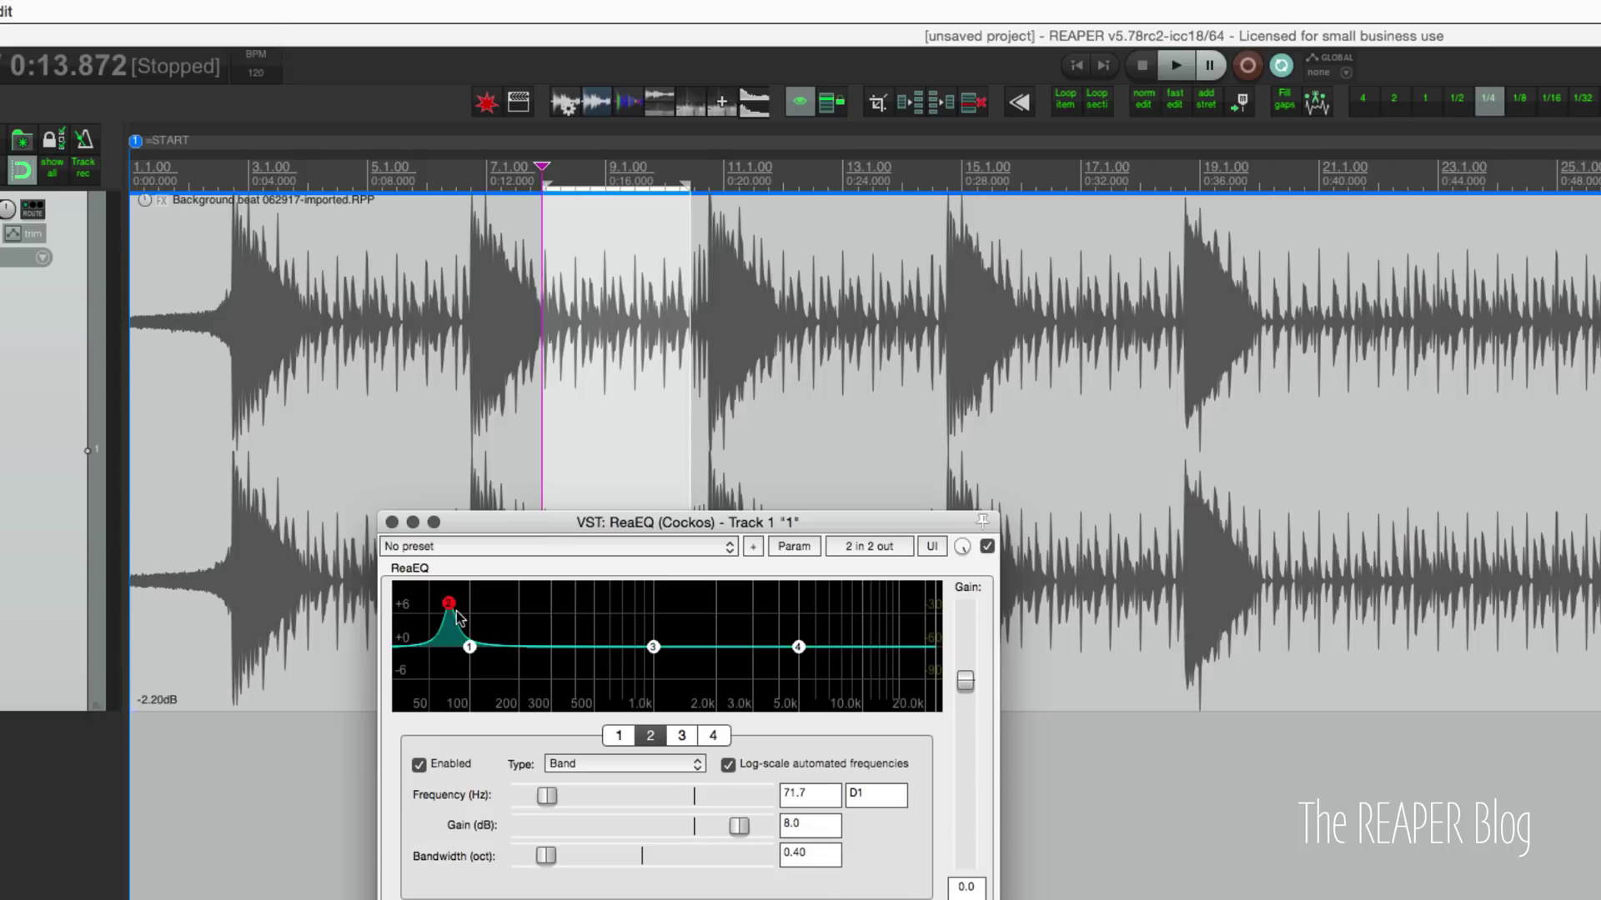
- A/B the boost with ReaEQ bypass, then pull band 2 down to -2.1 dB at 63.3 Hz
left_click(987, 547)
key("space")
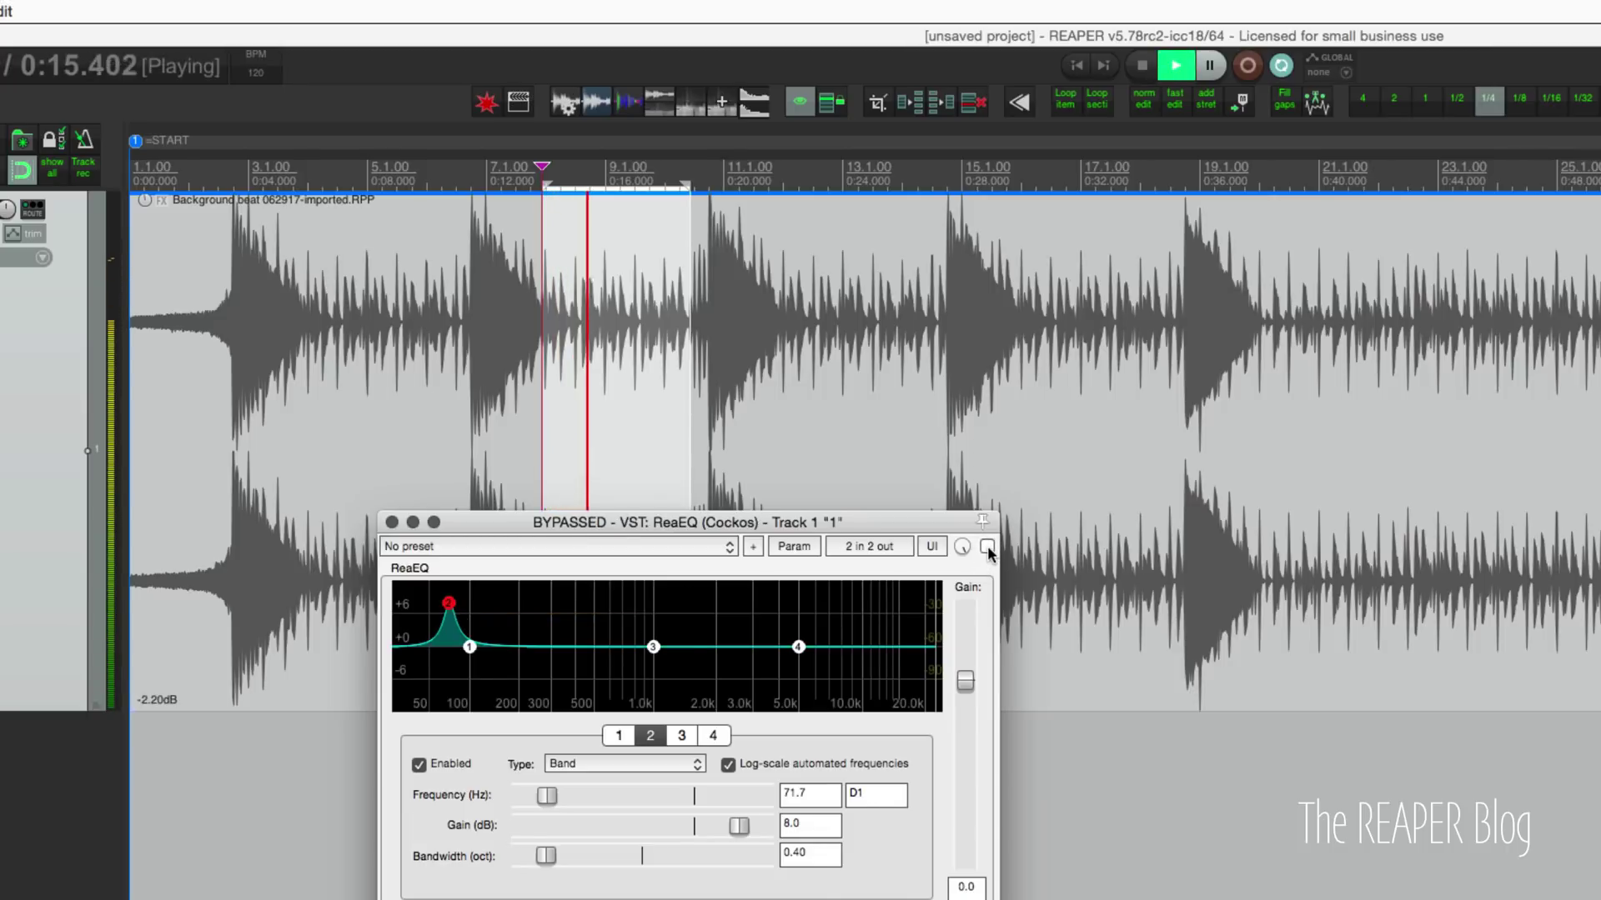
left_click(987, 546)
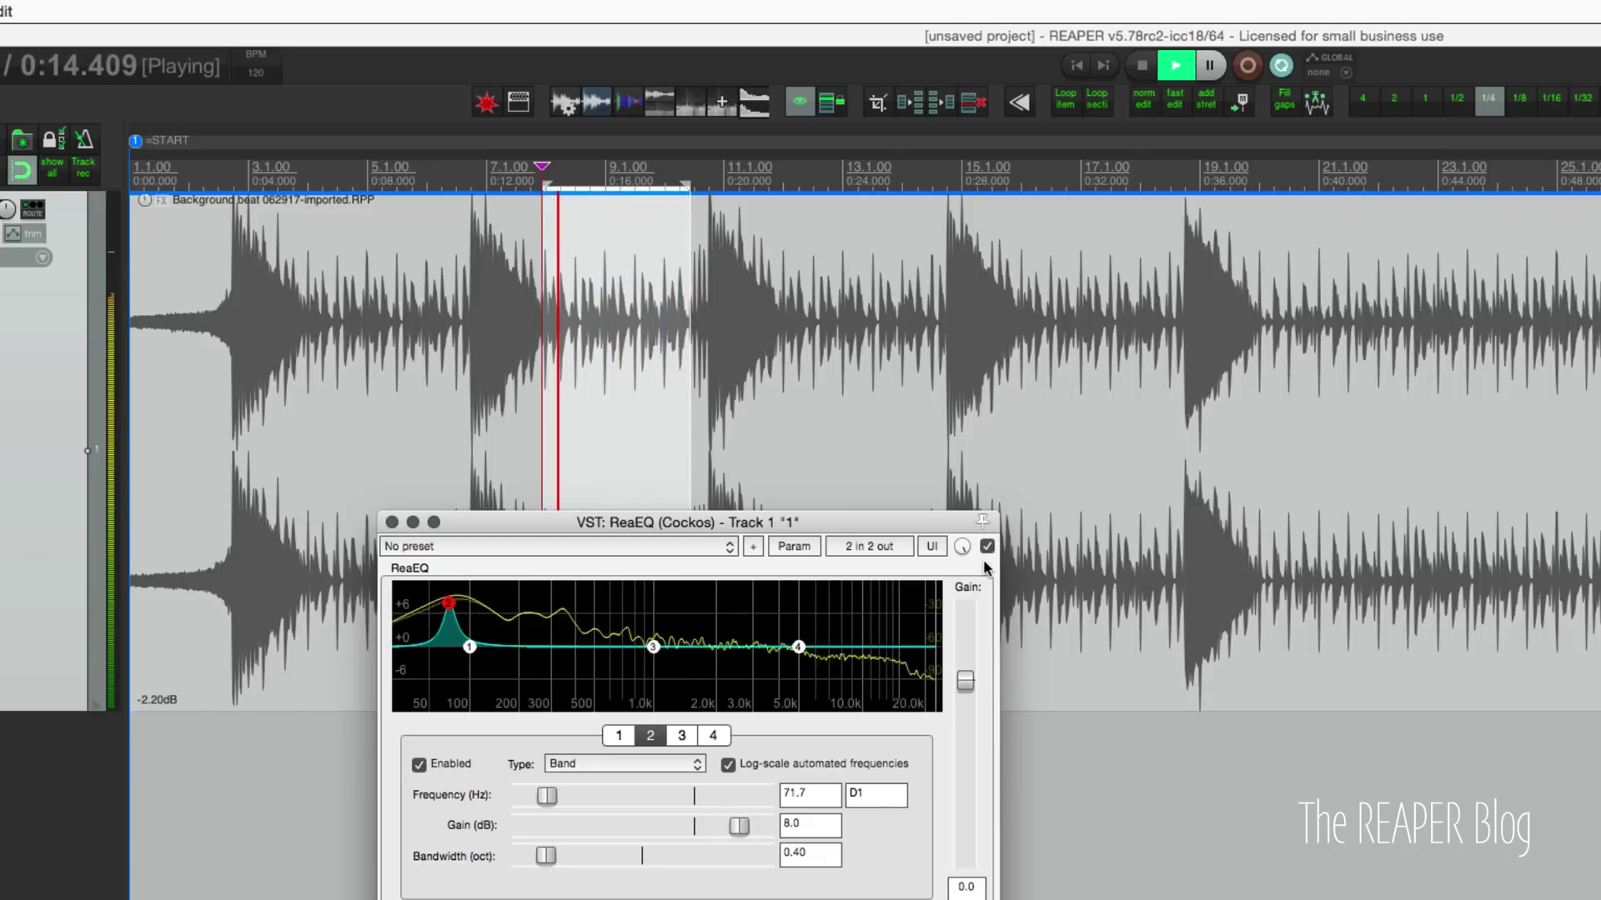
left_click(988, 547)
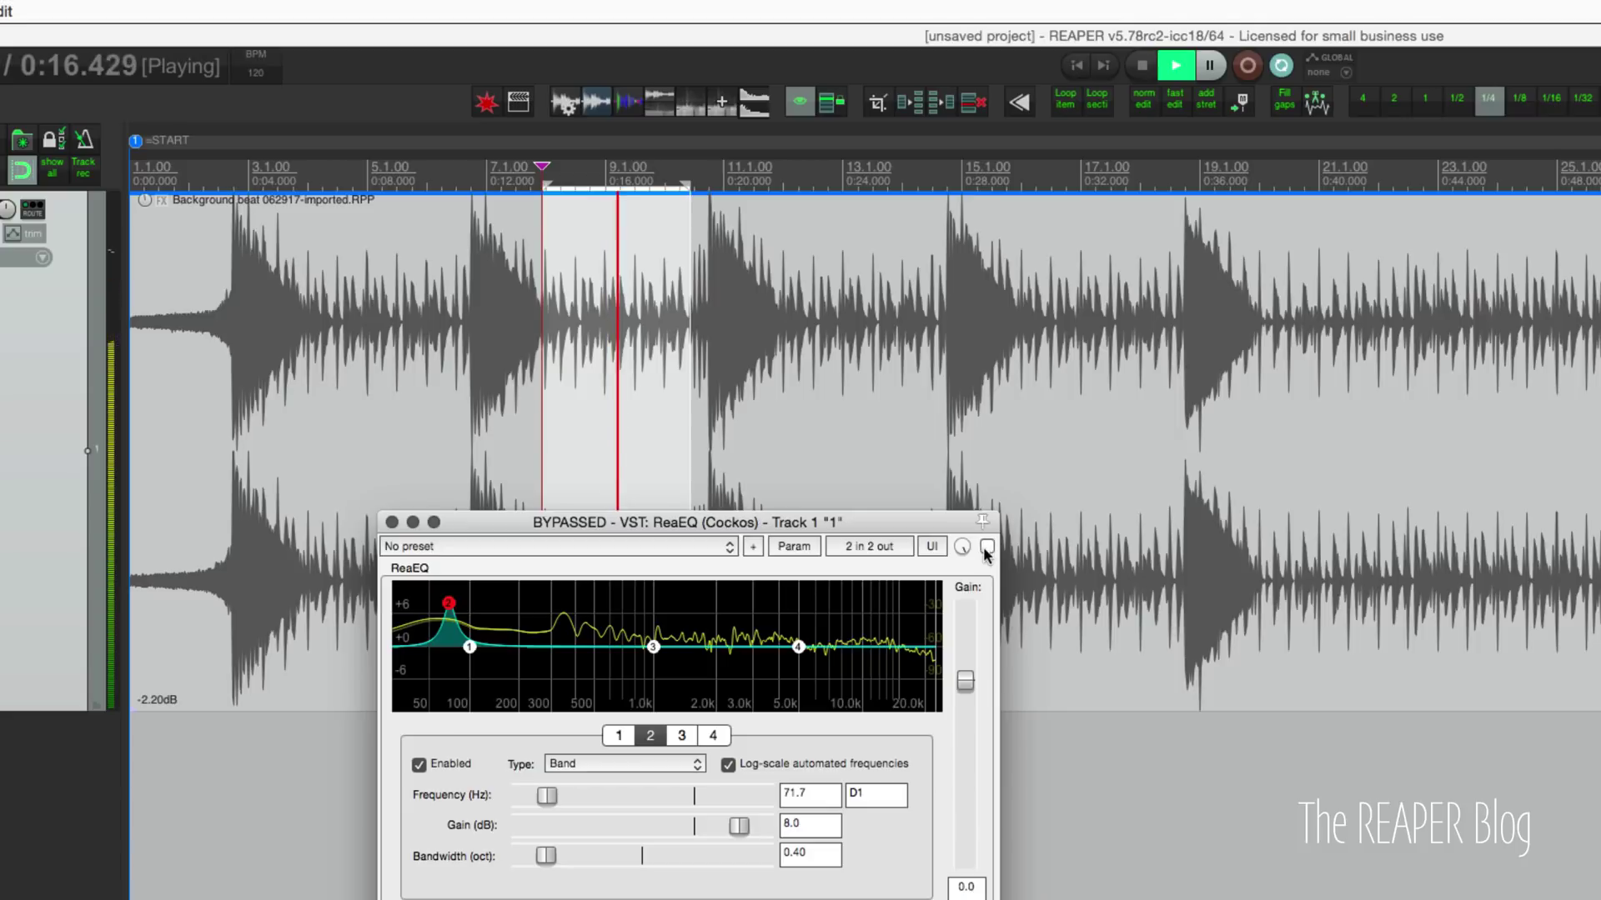
left_click(987, 546)
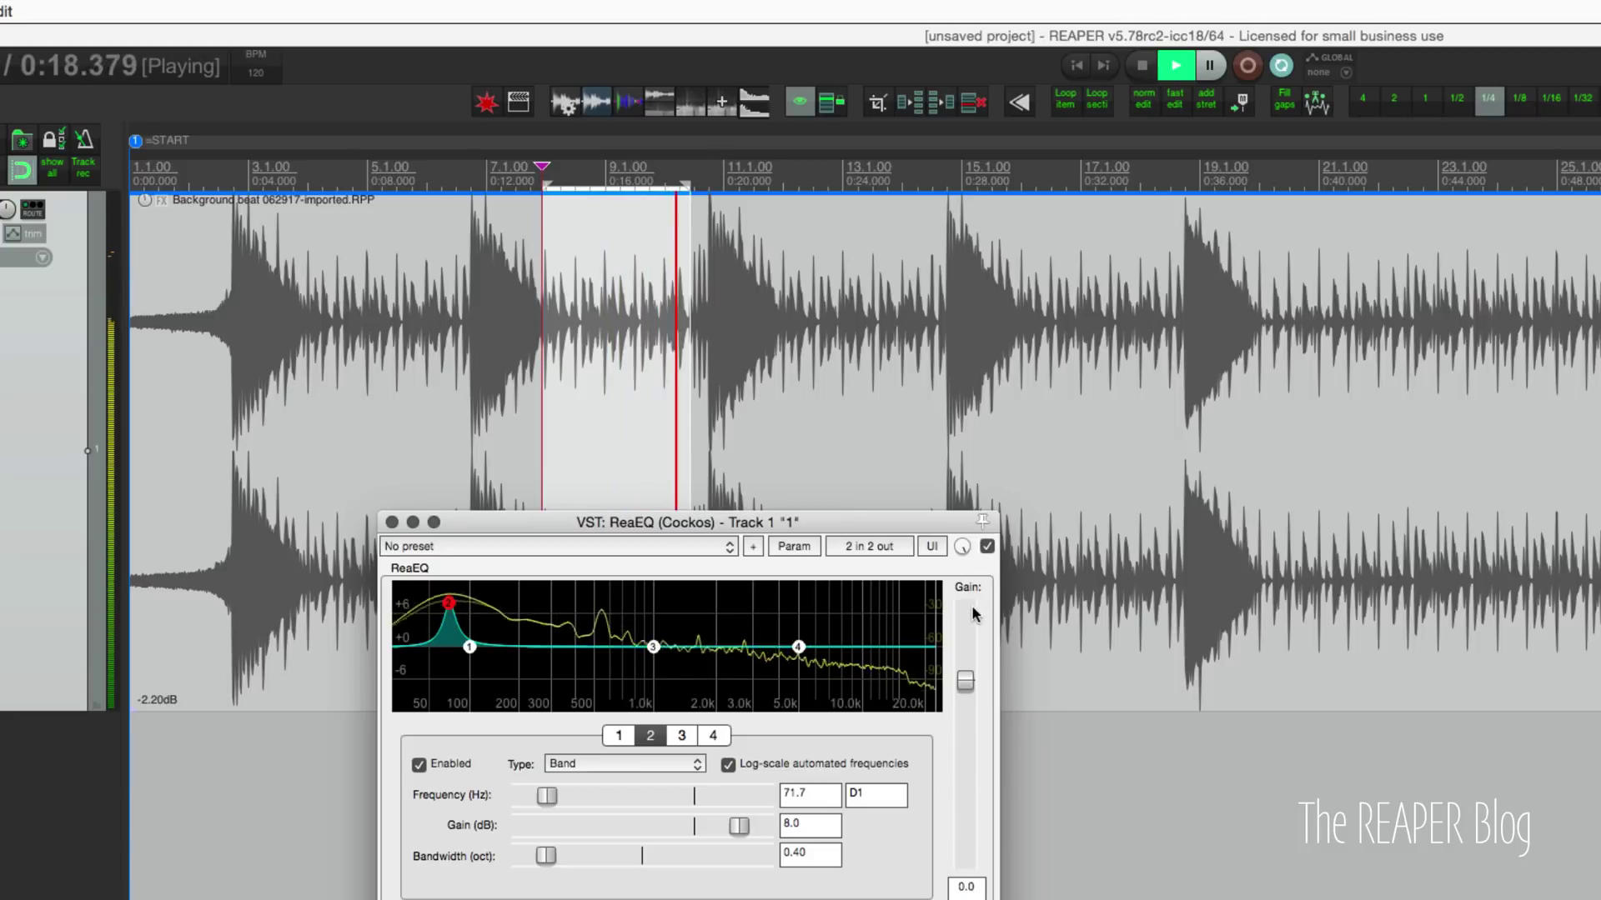
key("space")
left_click_drag(449, 602, 443, 644)
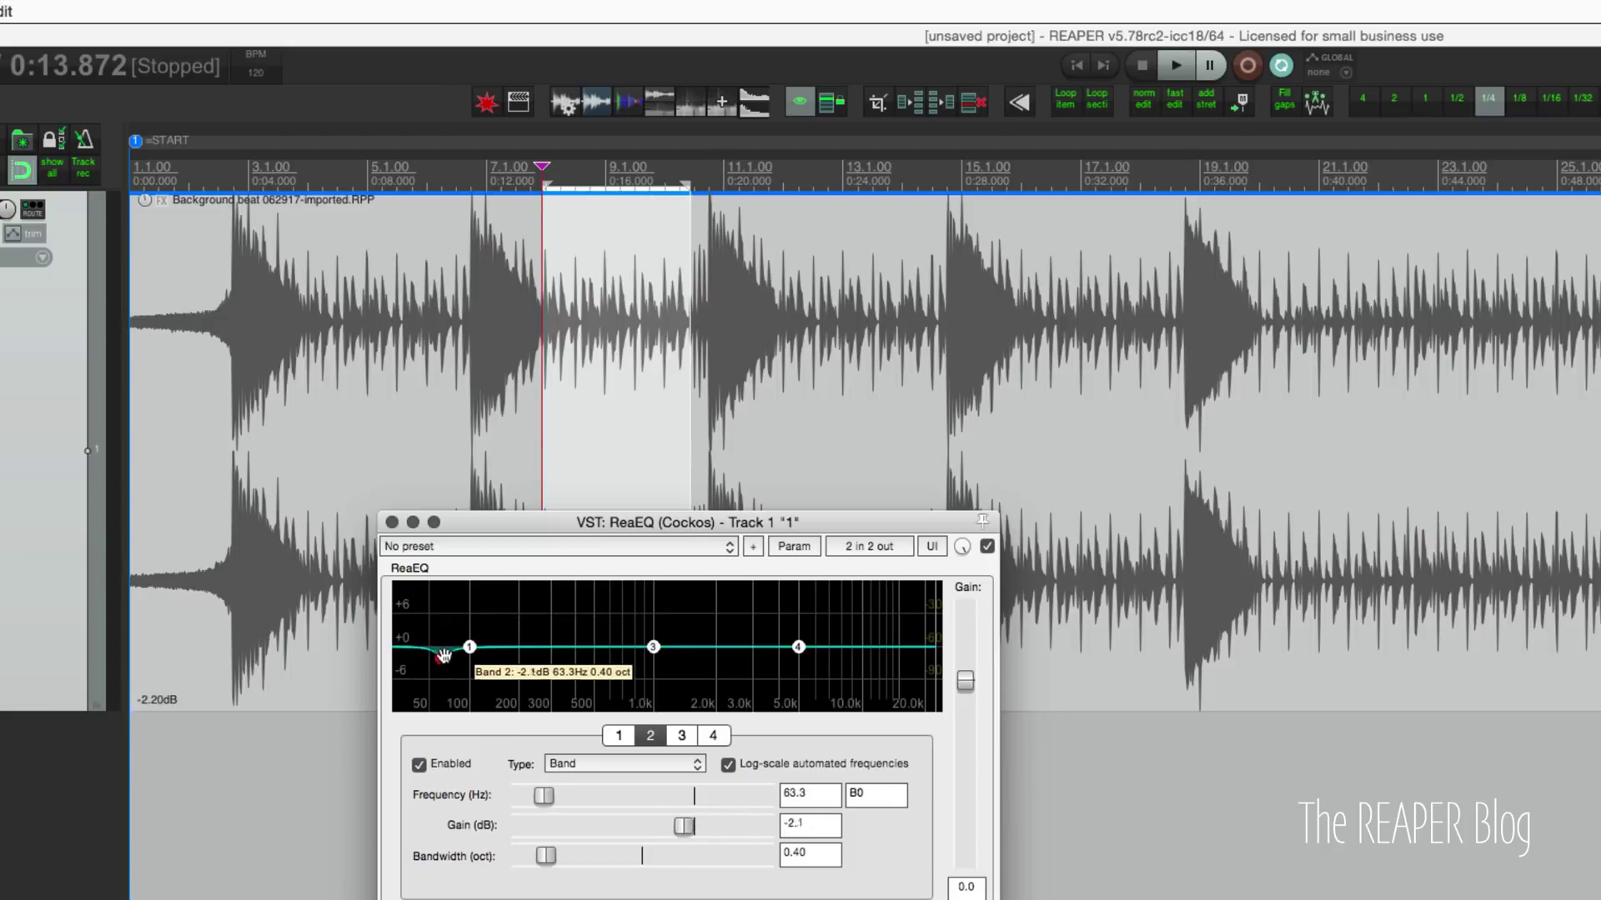
- Cut band 1 to about -5 dB near 39 Hz and audition from 0:11.238
left_click_drag(444, 649, 445, 644)
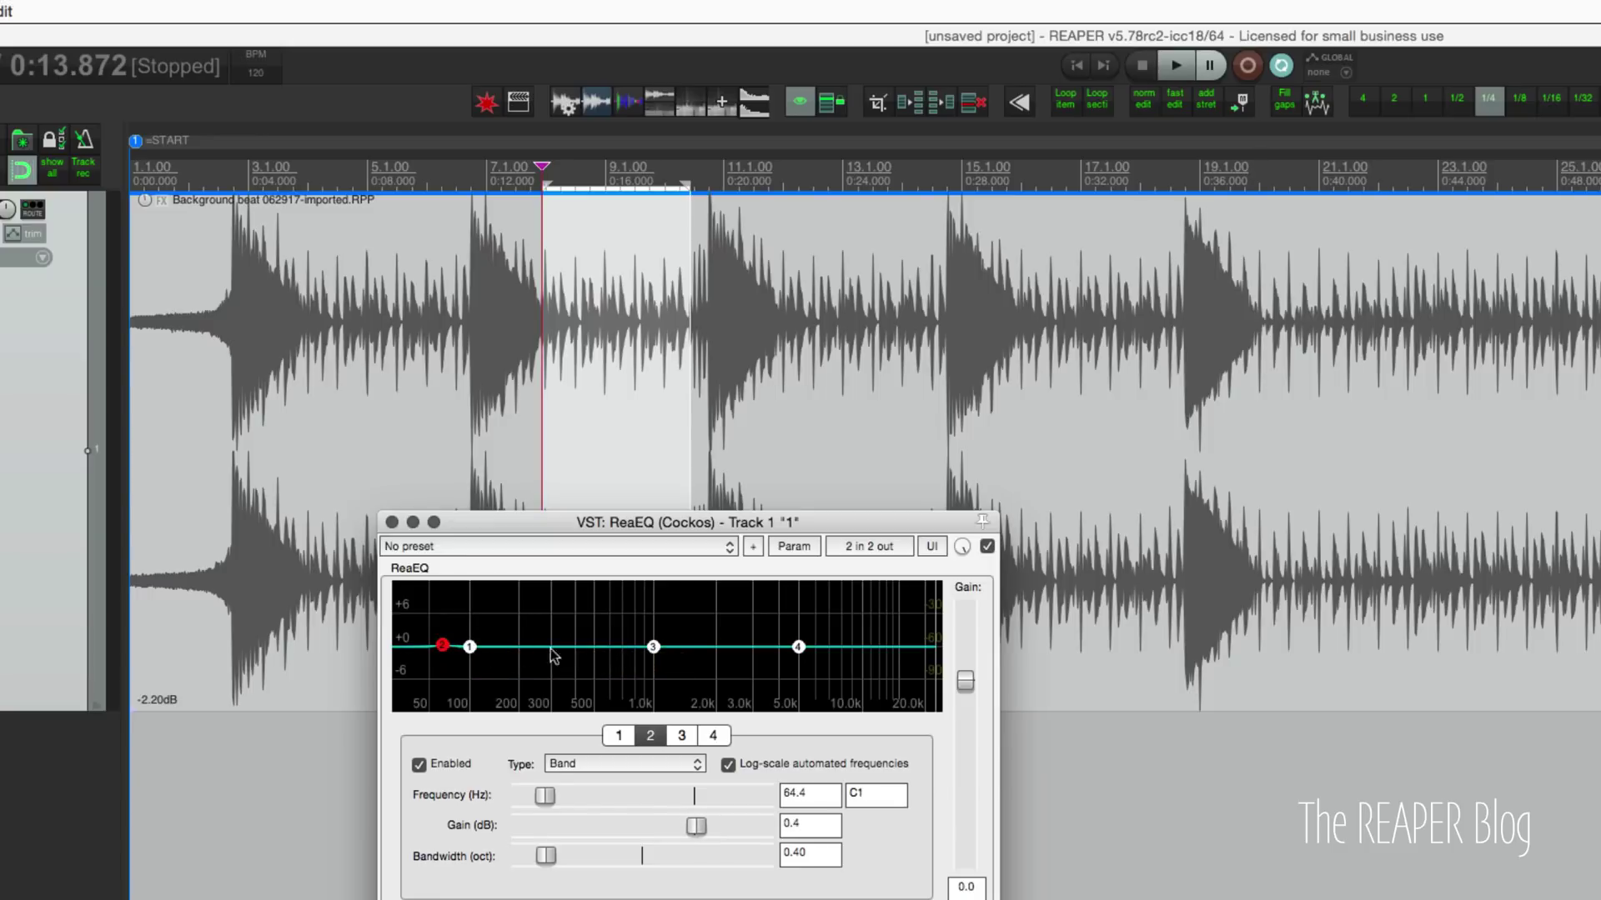
left_click(470, 646)
left_click_drag(470, 646, 417, 675)
scroll(420, 615, "down", 2)
left_click(465, 371)
key("space")
scroll(417, 668, "up", 2)
key("space")
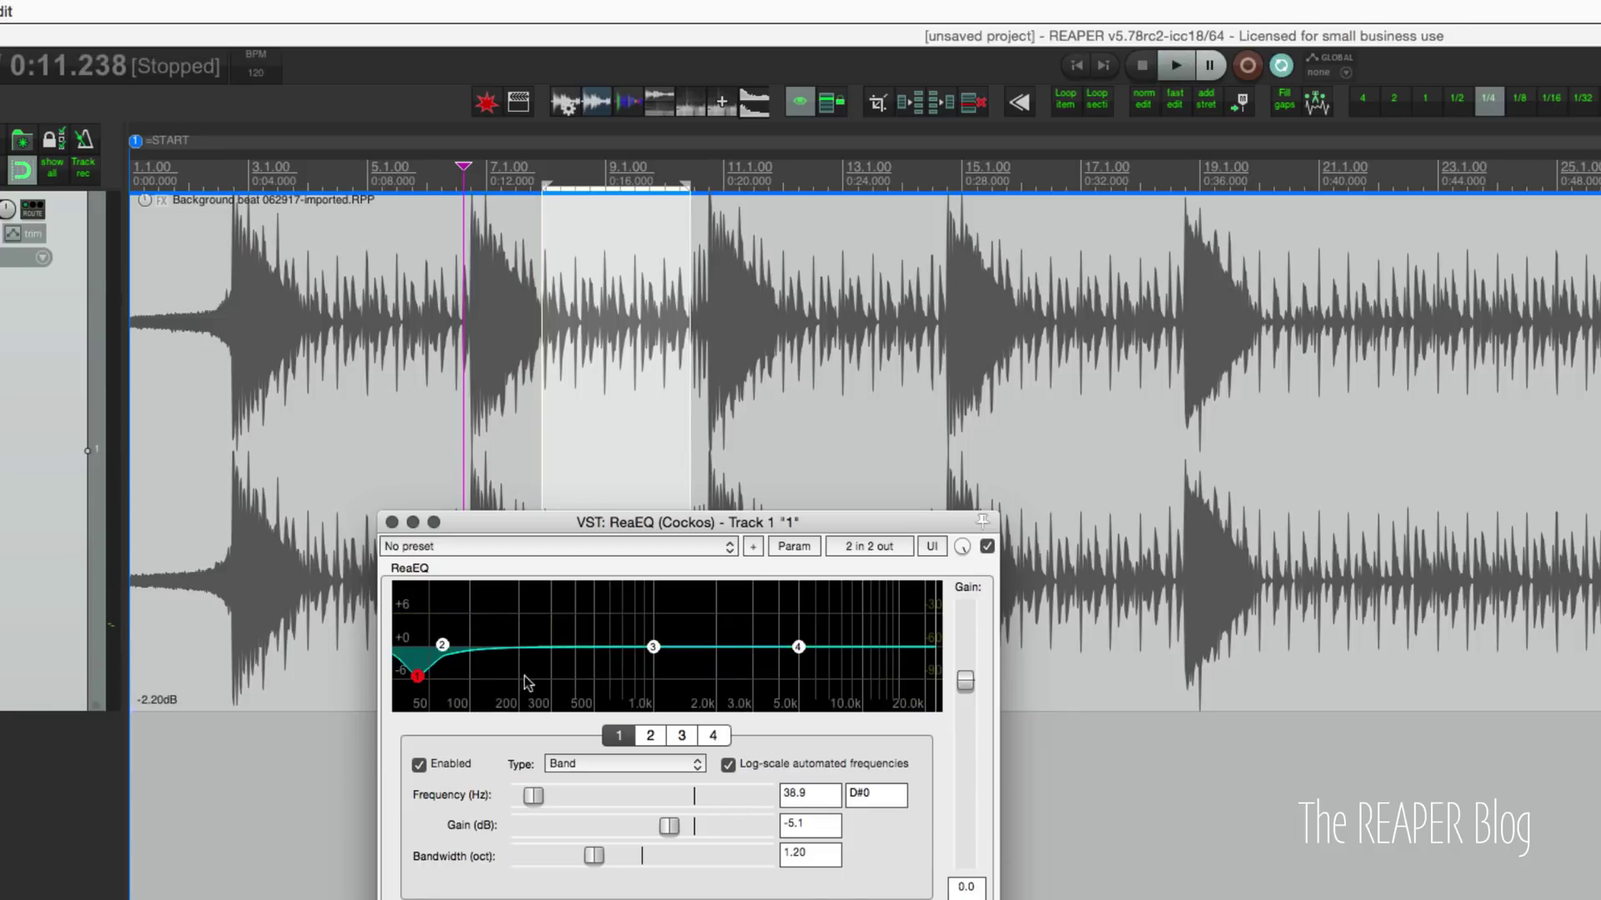
- Boost band 2 at 66.8 Hz and compare it with ReaEQ bypassed, playing from 0:10.184
left_click(432, 386)
mouse_move(442, 645)
left_mouse_down()
mouse_move(444, 662)
mouse_move(446, 619)
left_mouse_up()
key("space")
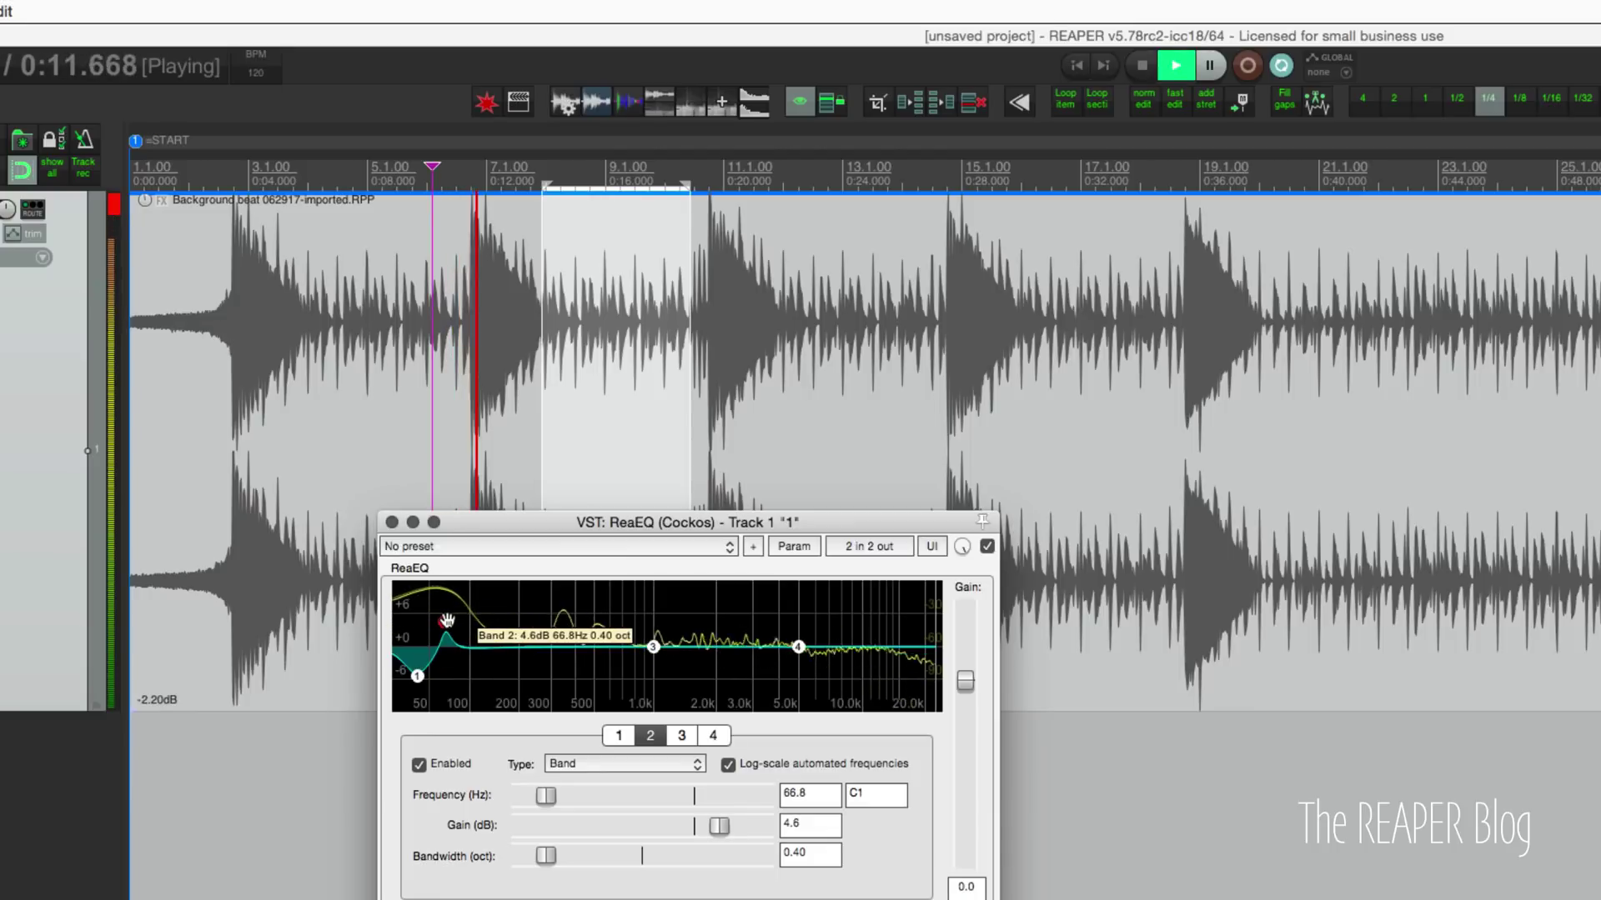
left_click(987, 546)
key("space")
key("space")
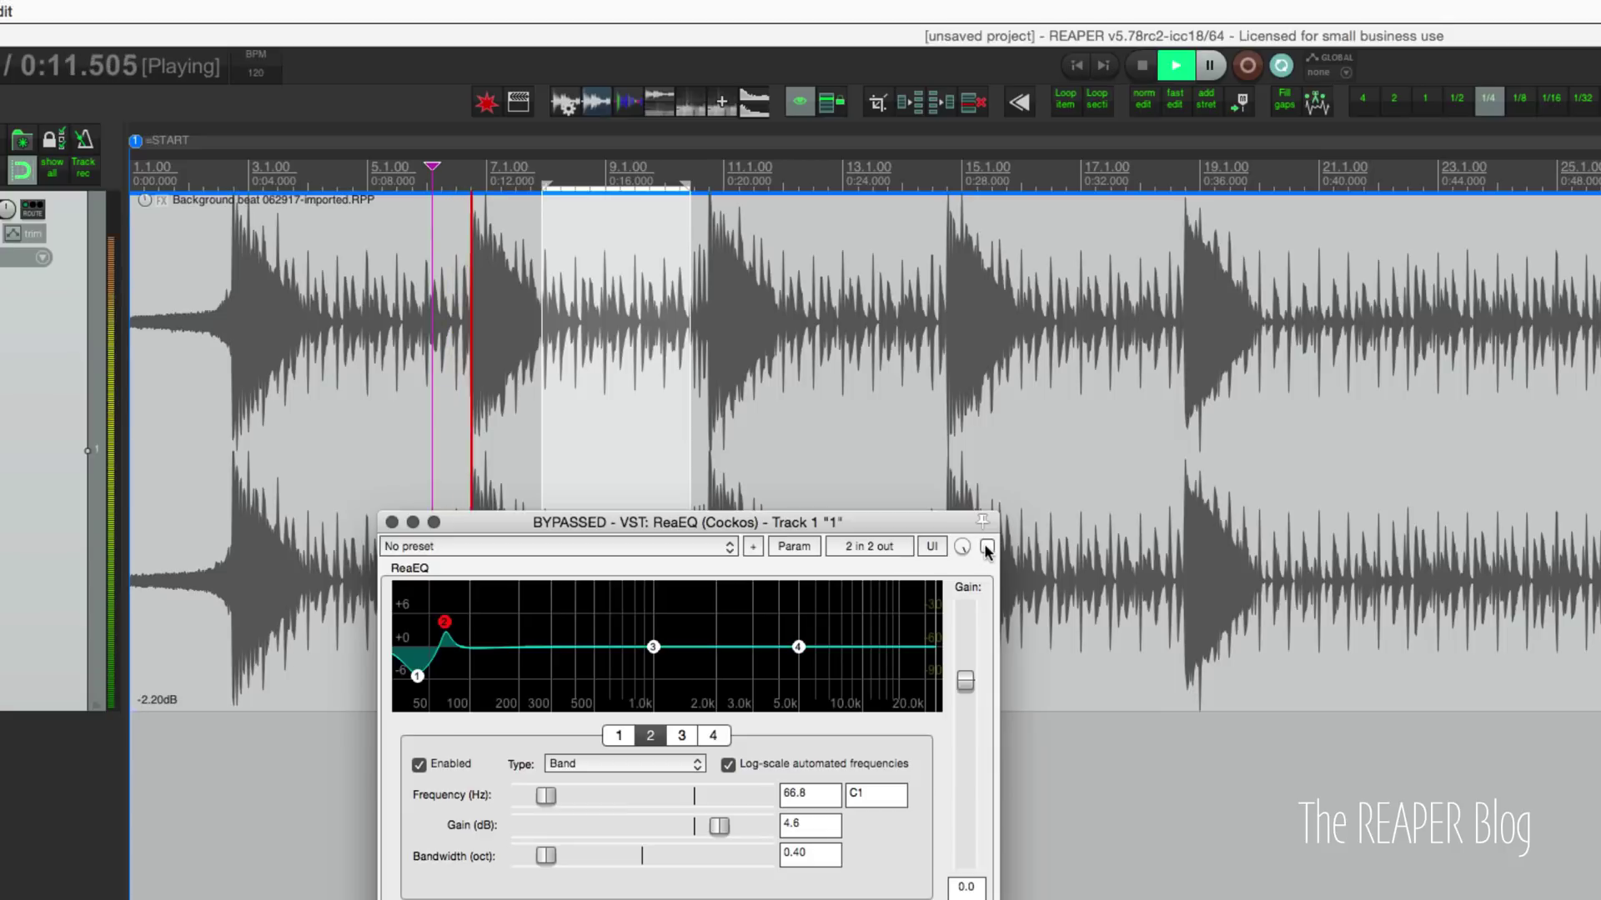
key("space")
left_click(987, 546)
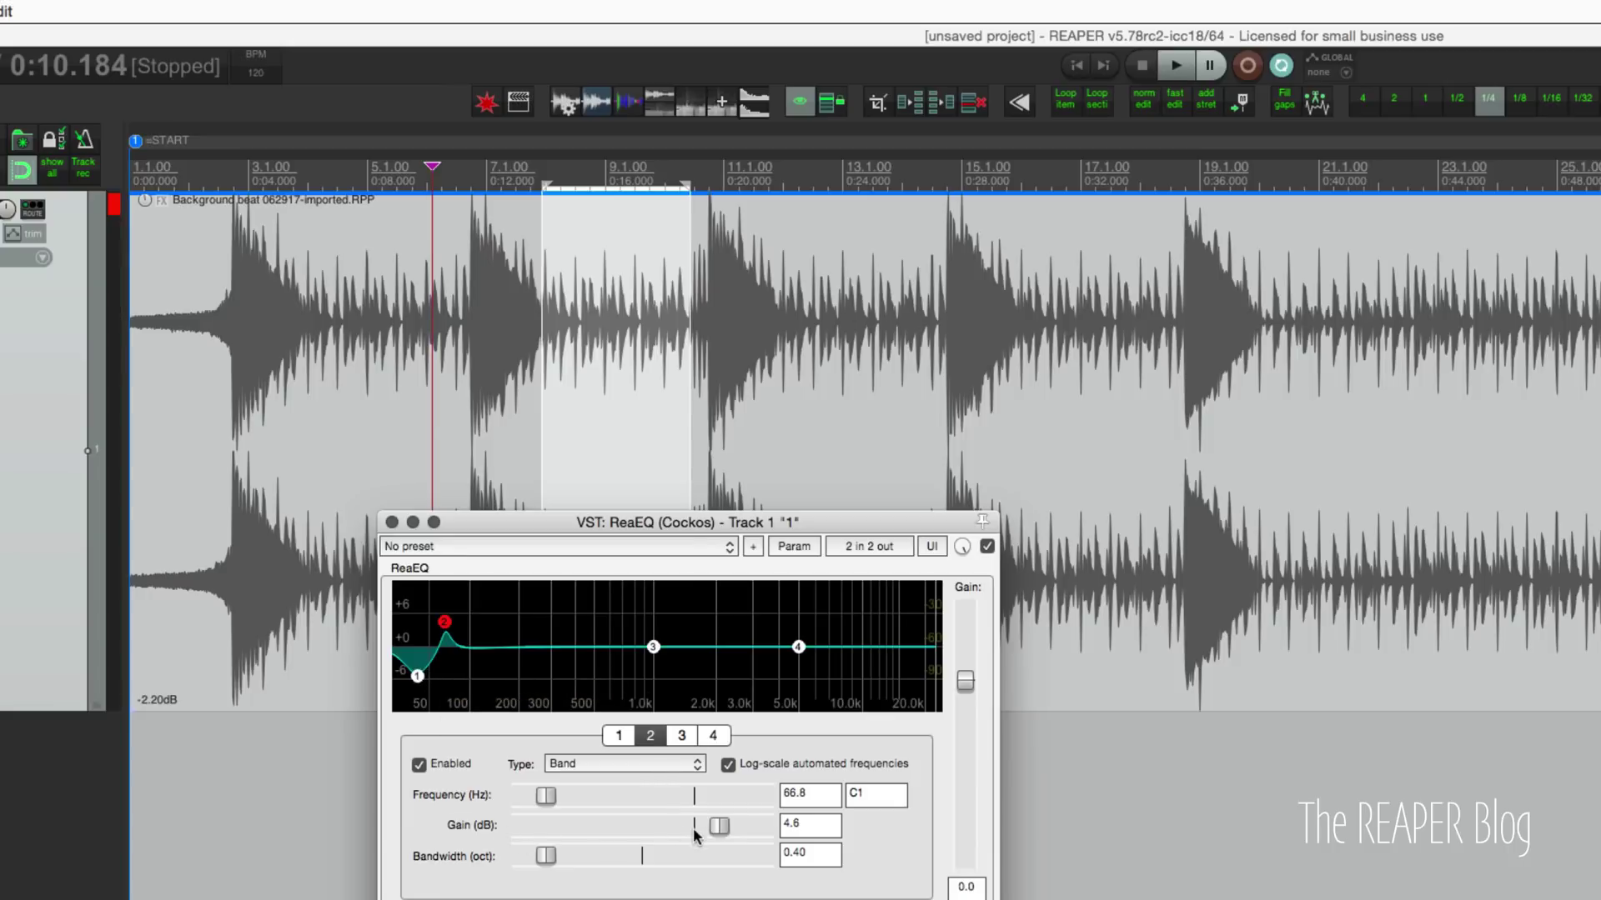
- Reset the band 2 and band 1 gains to 0 dB
double_click(720, 827)
left_click(619, 735)
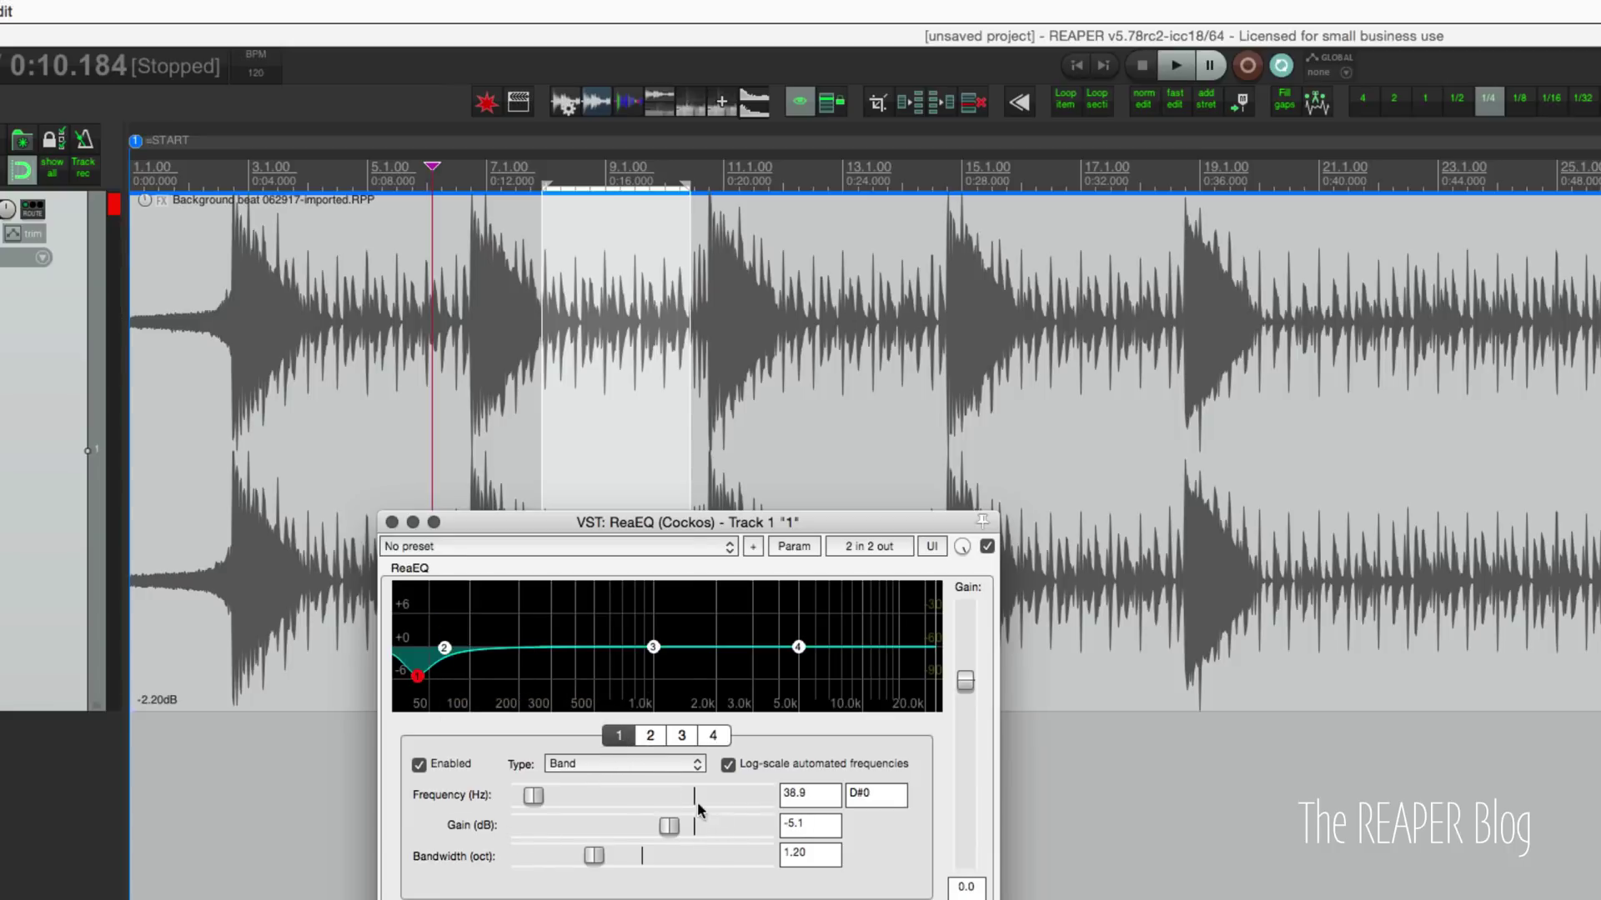
double_click(669, 826)
left_click_drag(519, 579, 557, 533)
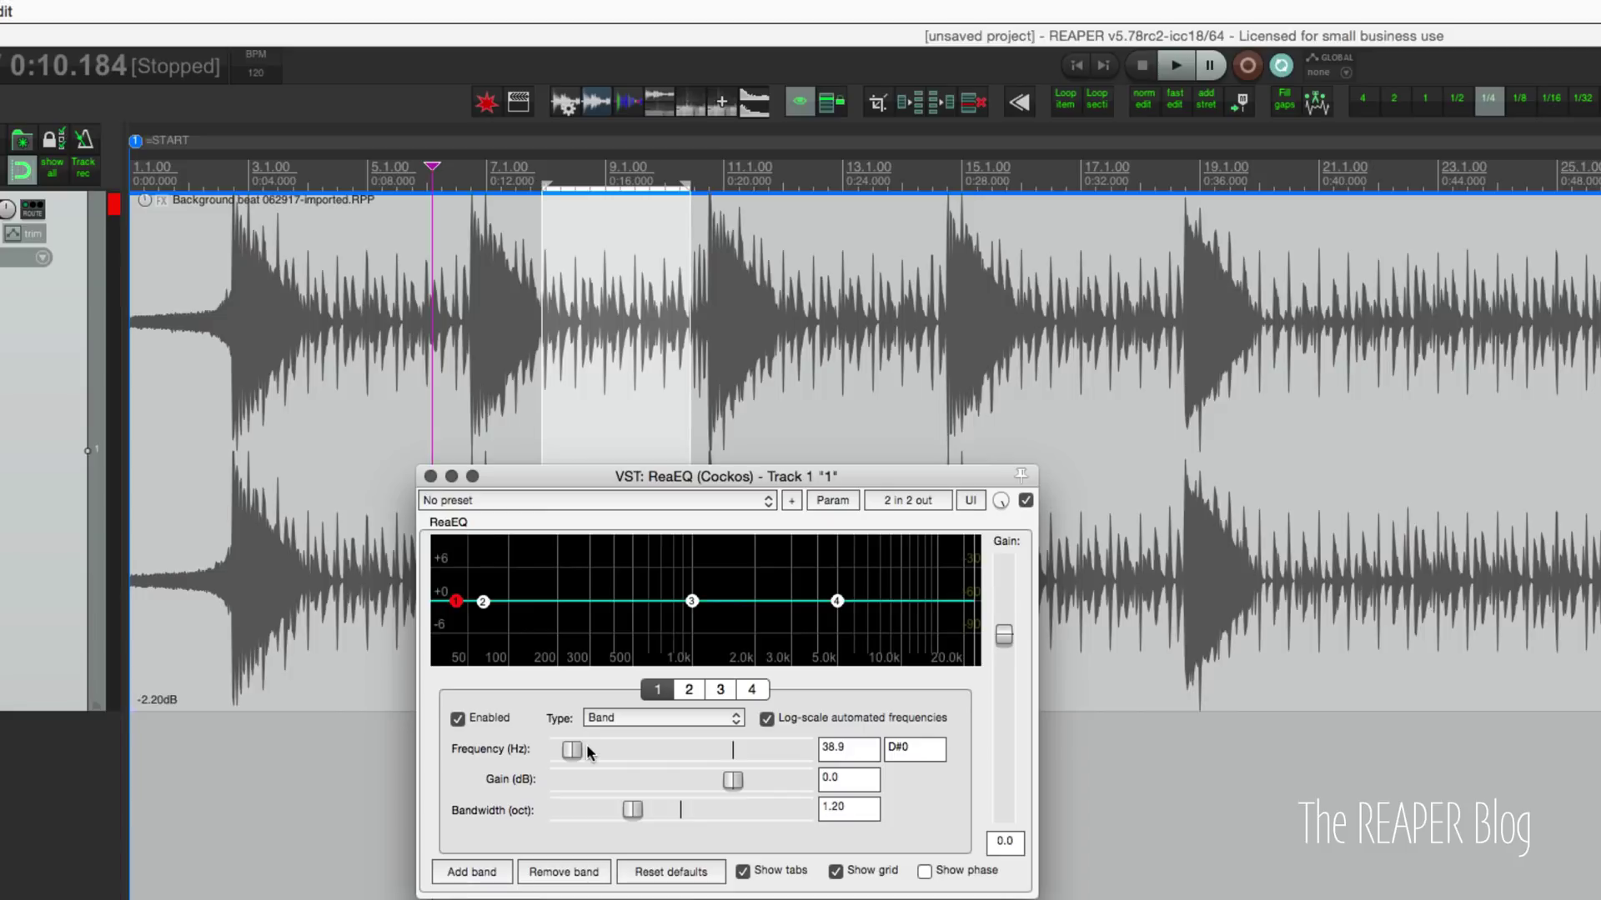
- Open parameter modulation for ReaEQ's Gain-Band 1 with Alt+M
left_click_drag(472, 368, 557, 451)
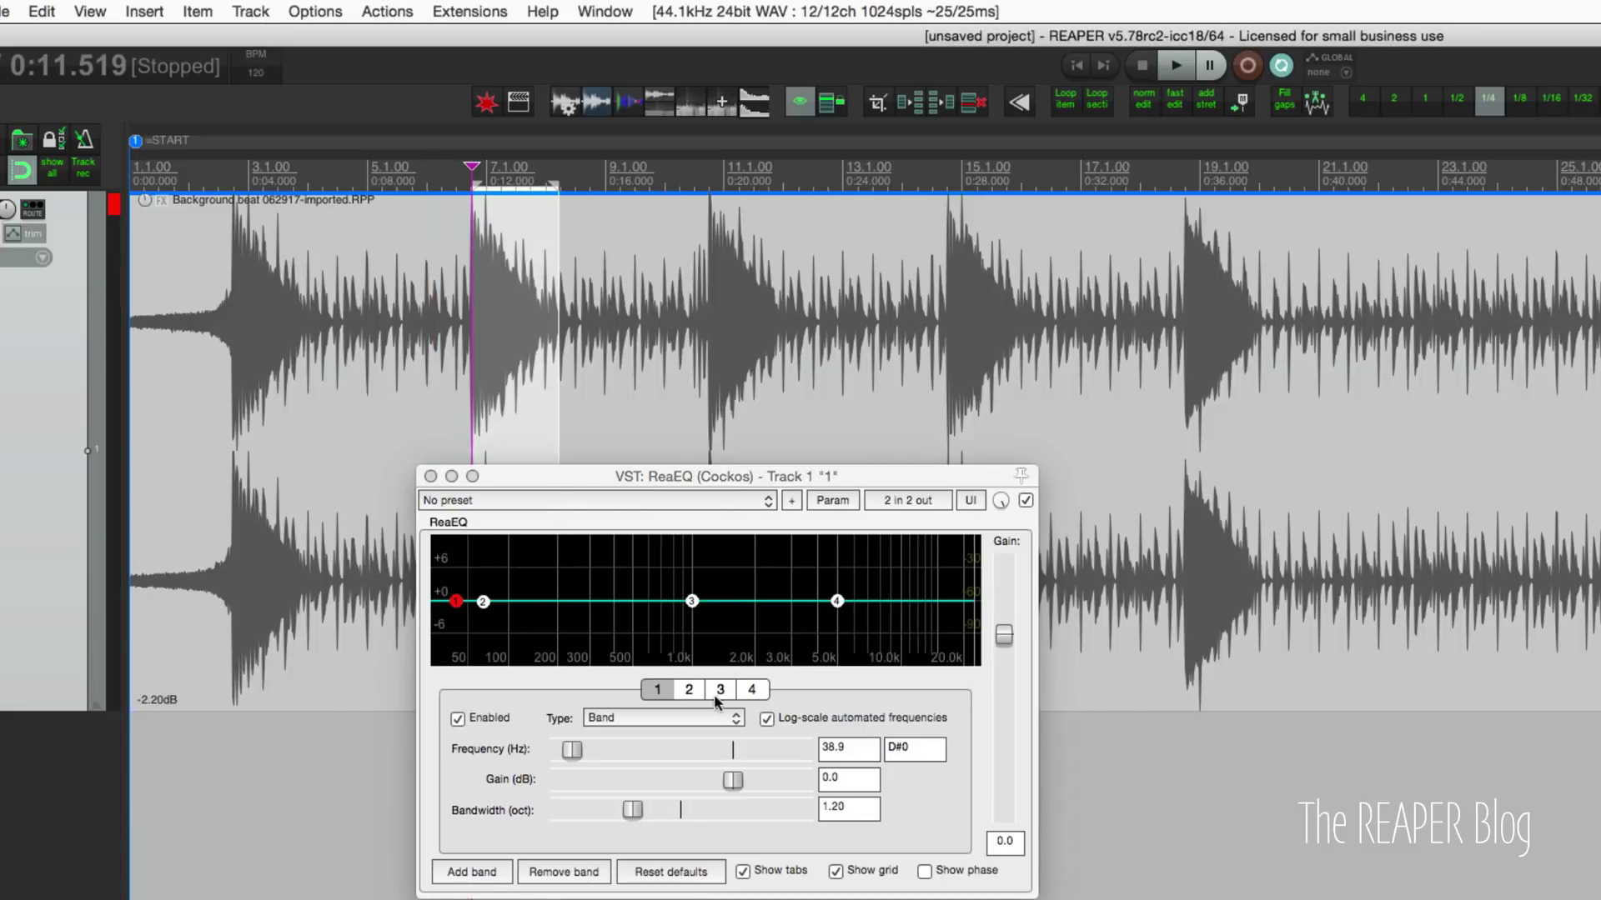
left_click(732, 791)
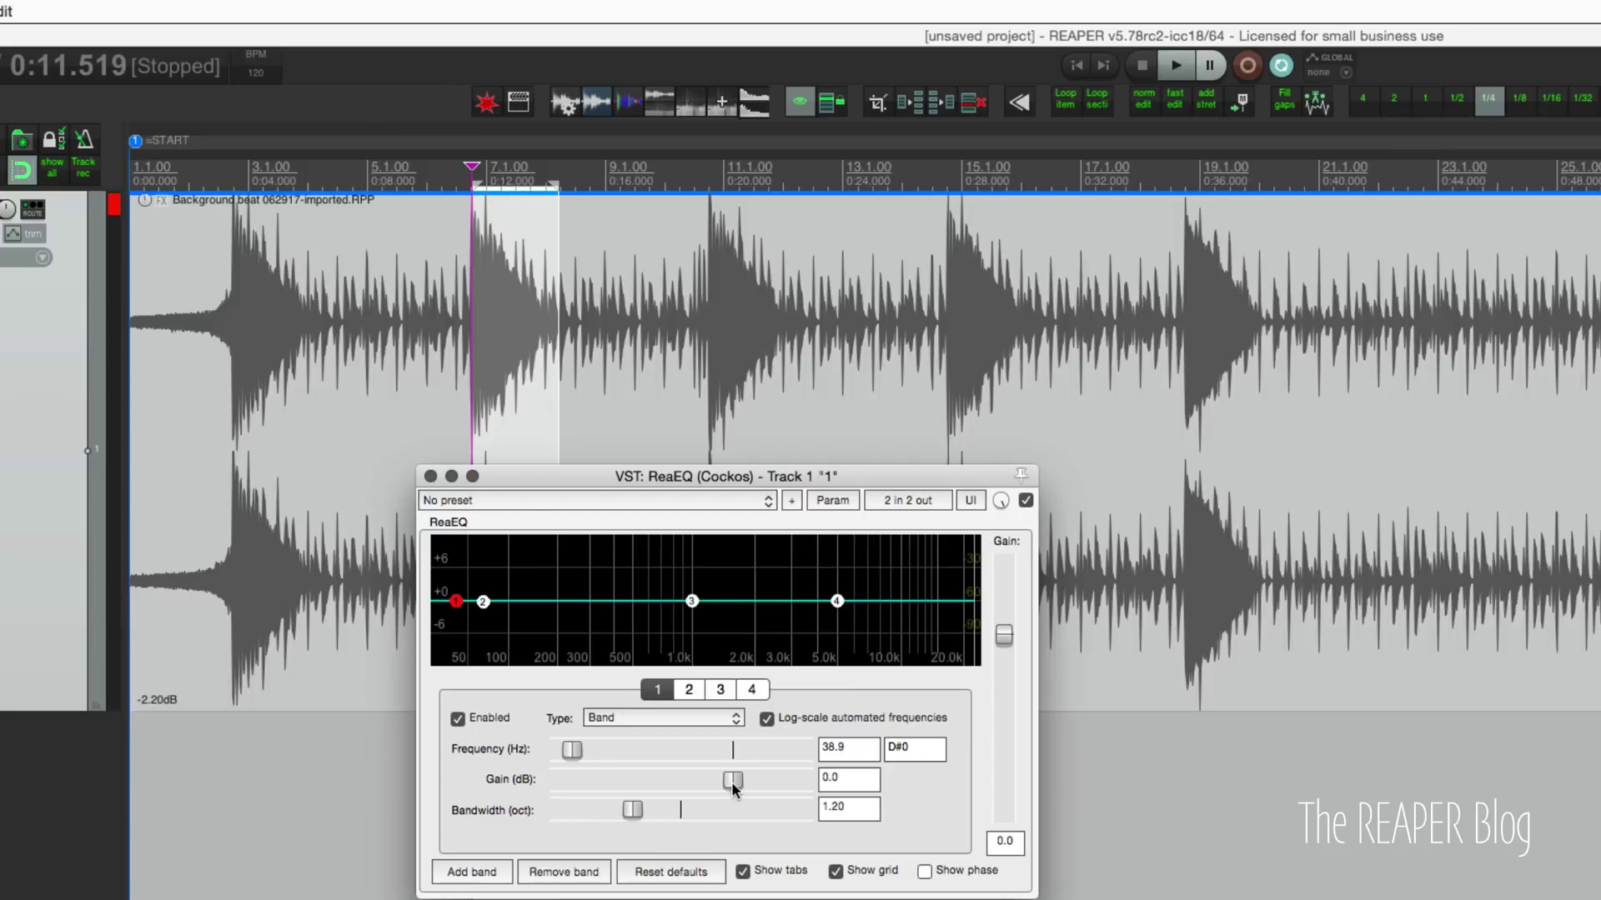
key("alt+m")
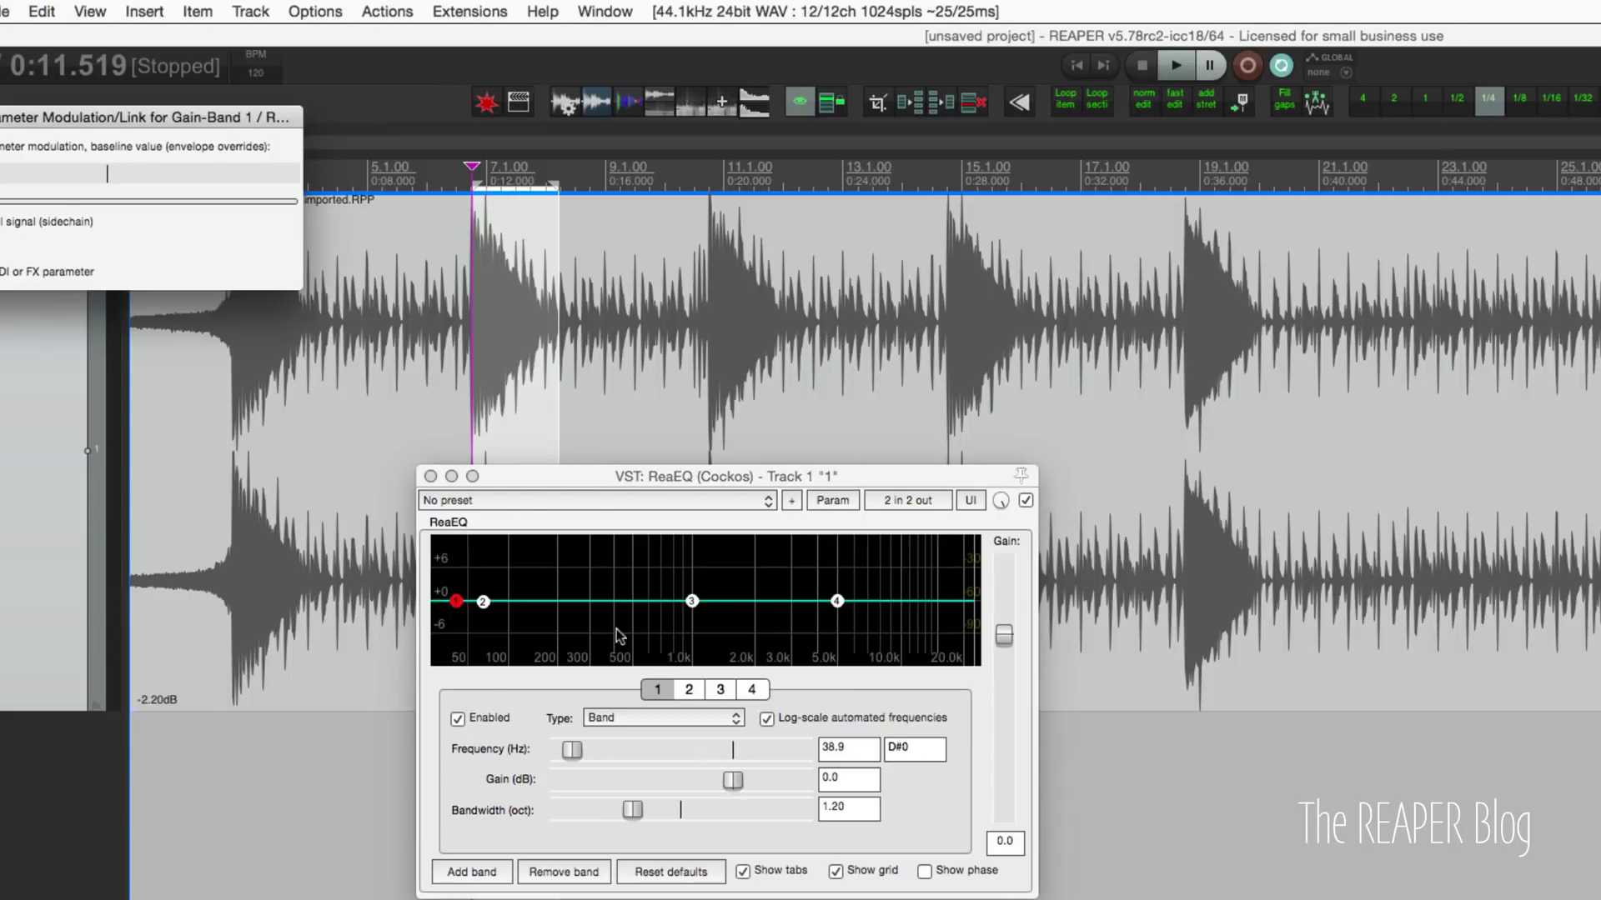
left_click(831, 501)
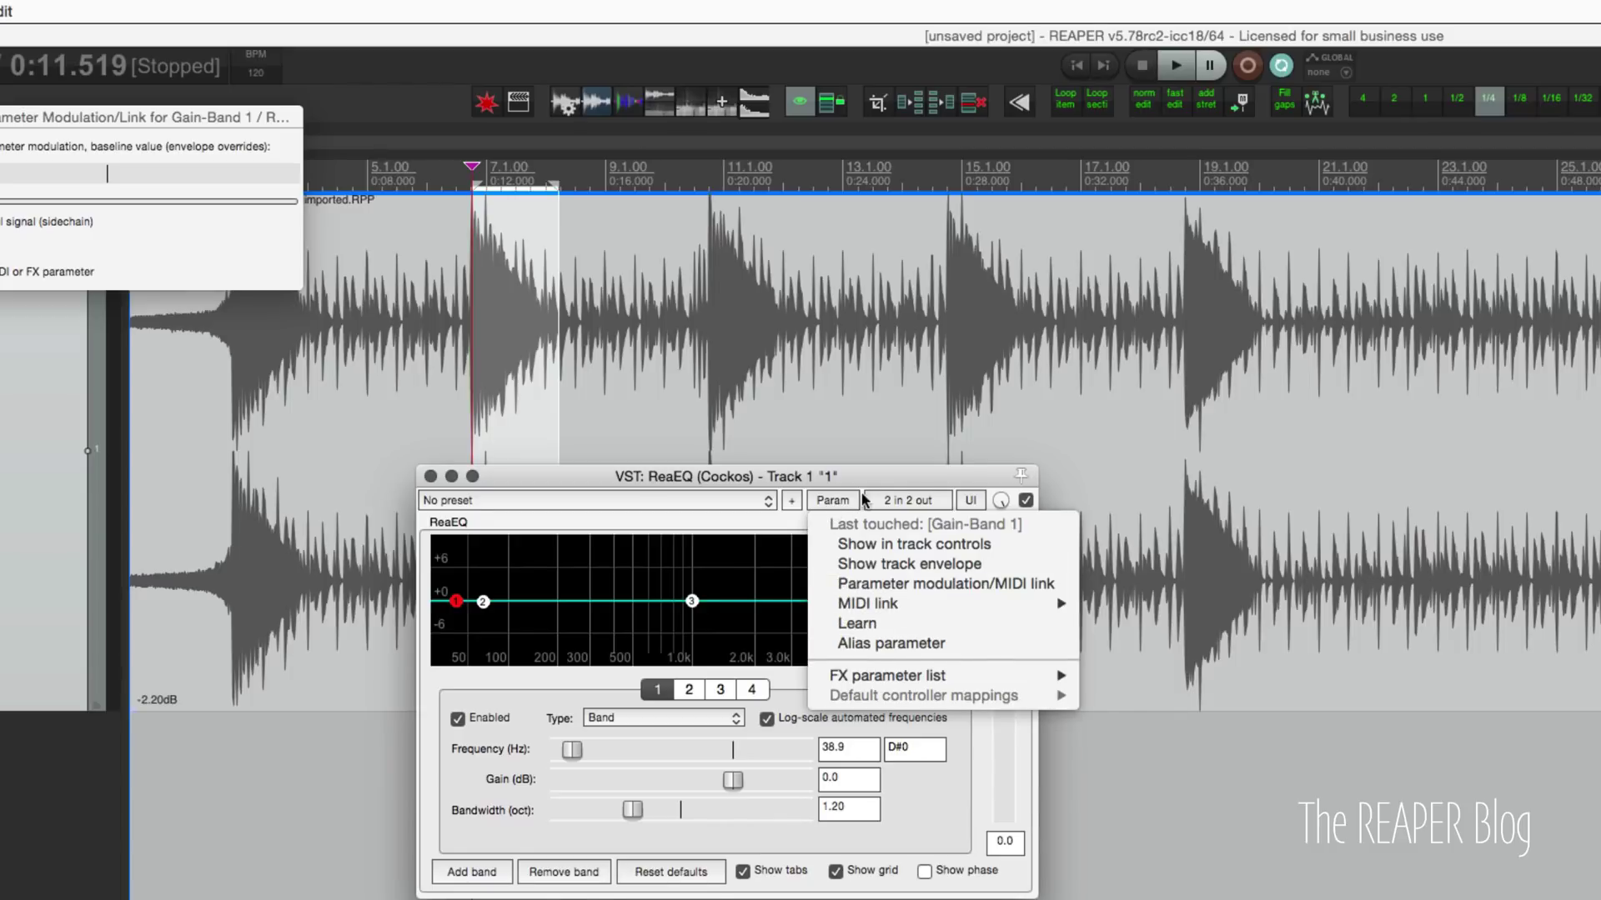
- Bring the modulation window fully on screen and centre its baseline value
left_click(914, 585)
left_click_drag(155, 118, 361, 103)
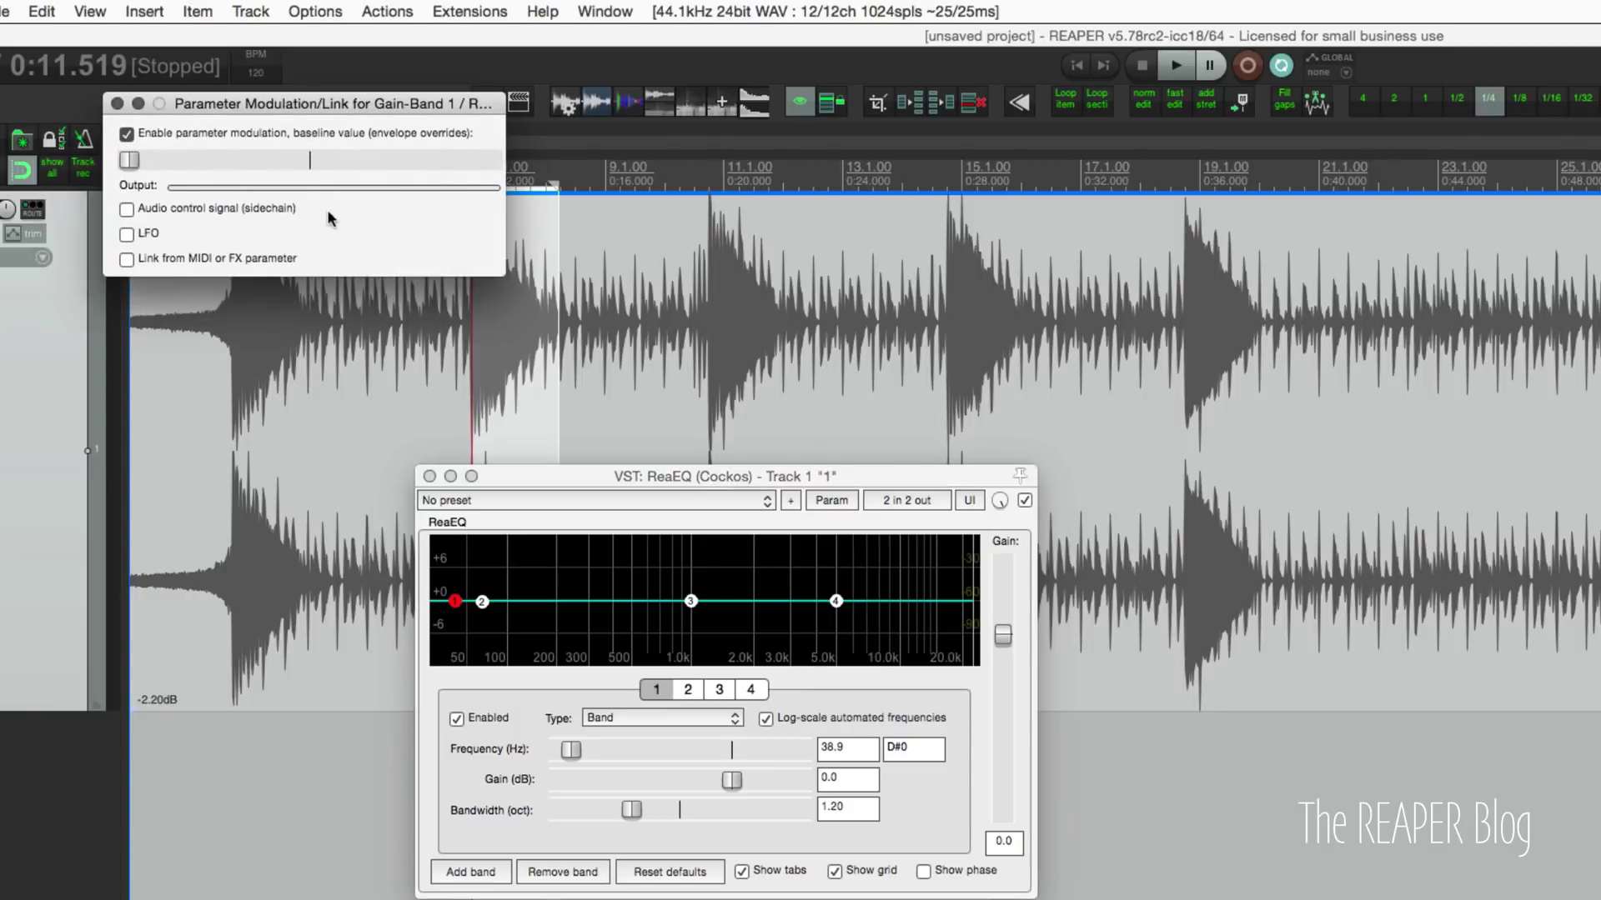
double_click(130, 160)
- Enable Audio control signal (sidechain) using track audio channels 1+2
left_click(127, 208)
left_click(287, 236)
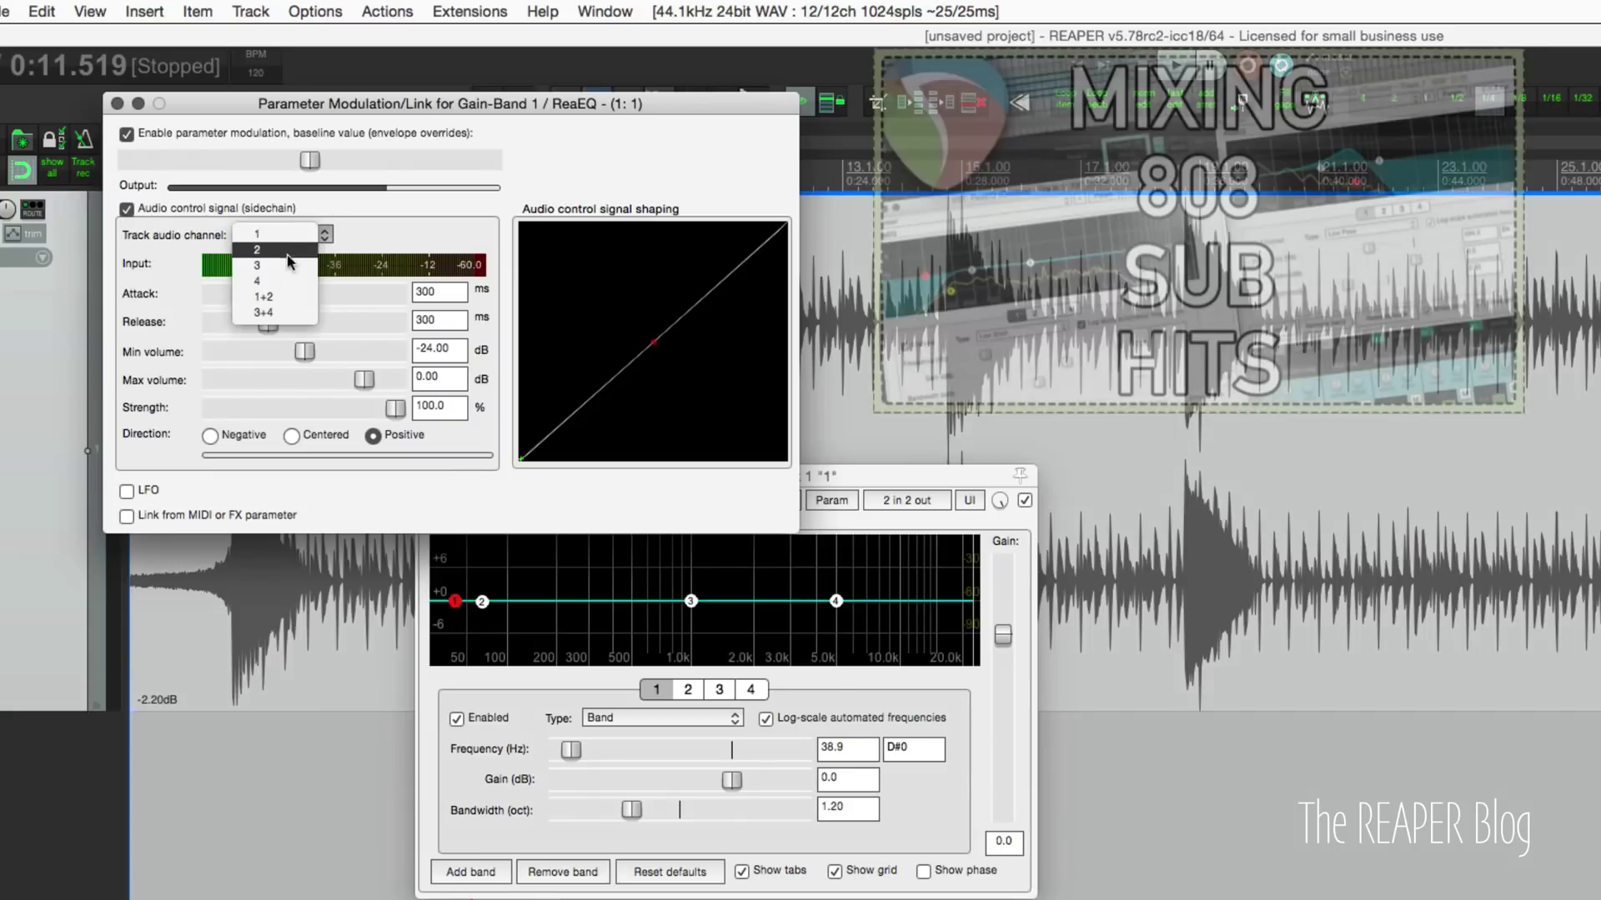
left_click(284, 310)
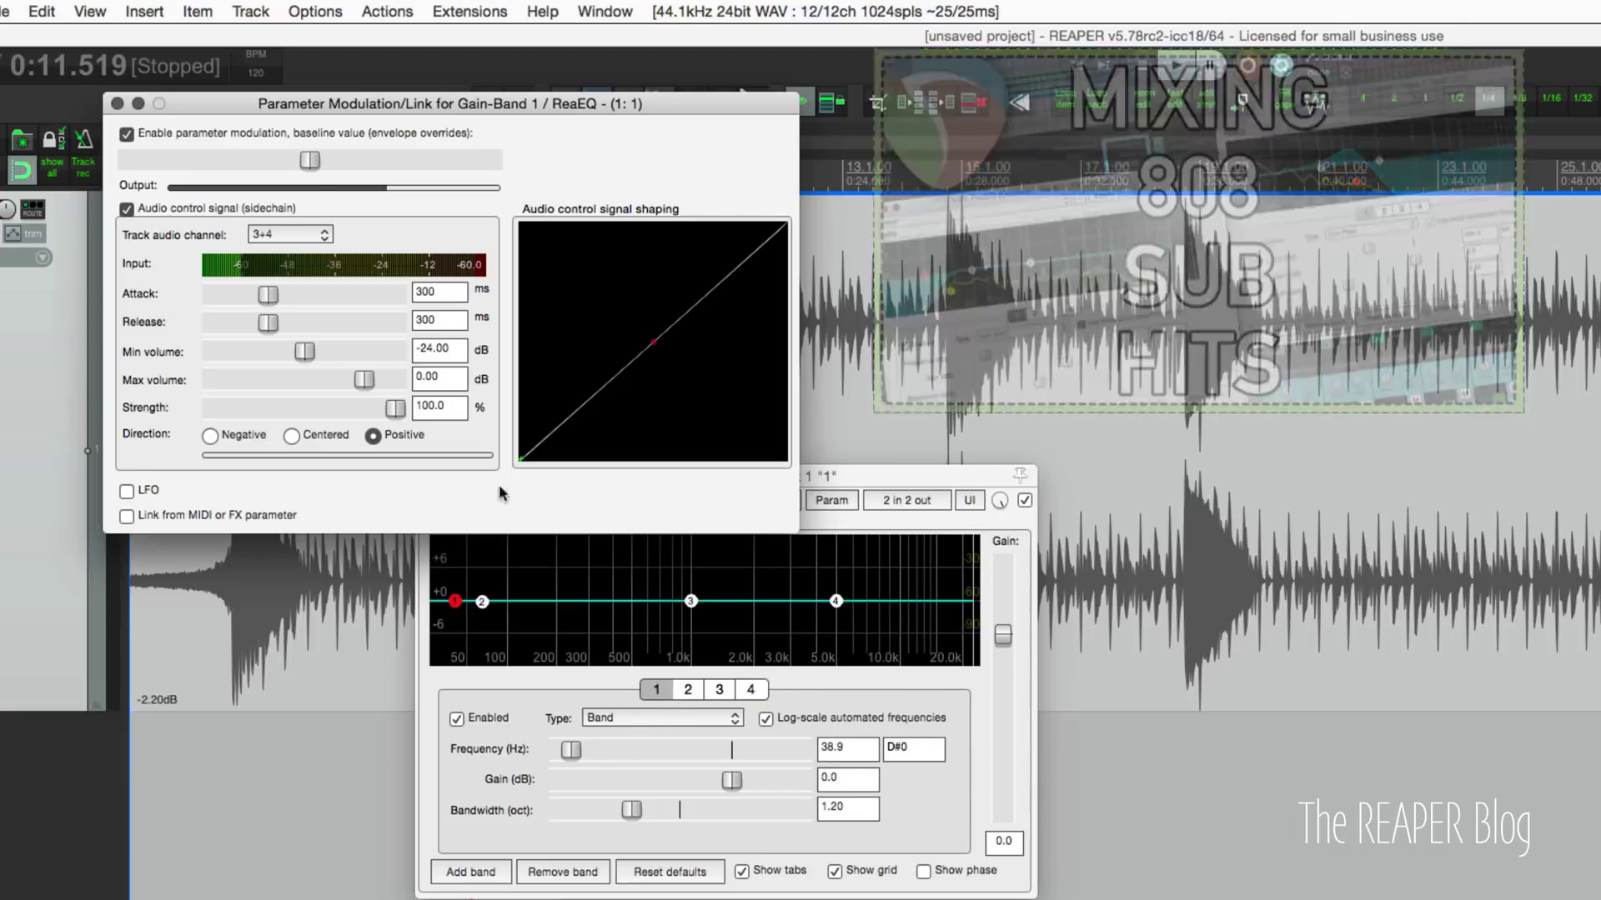
left_click(287, 234)
left_click(297, 218)
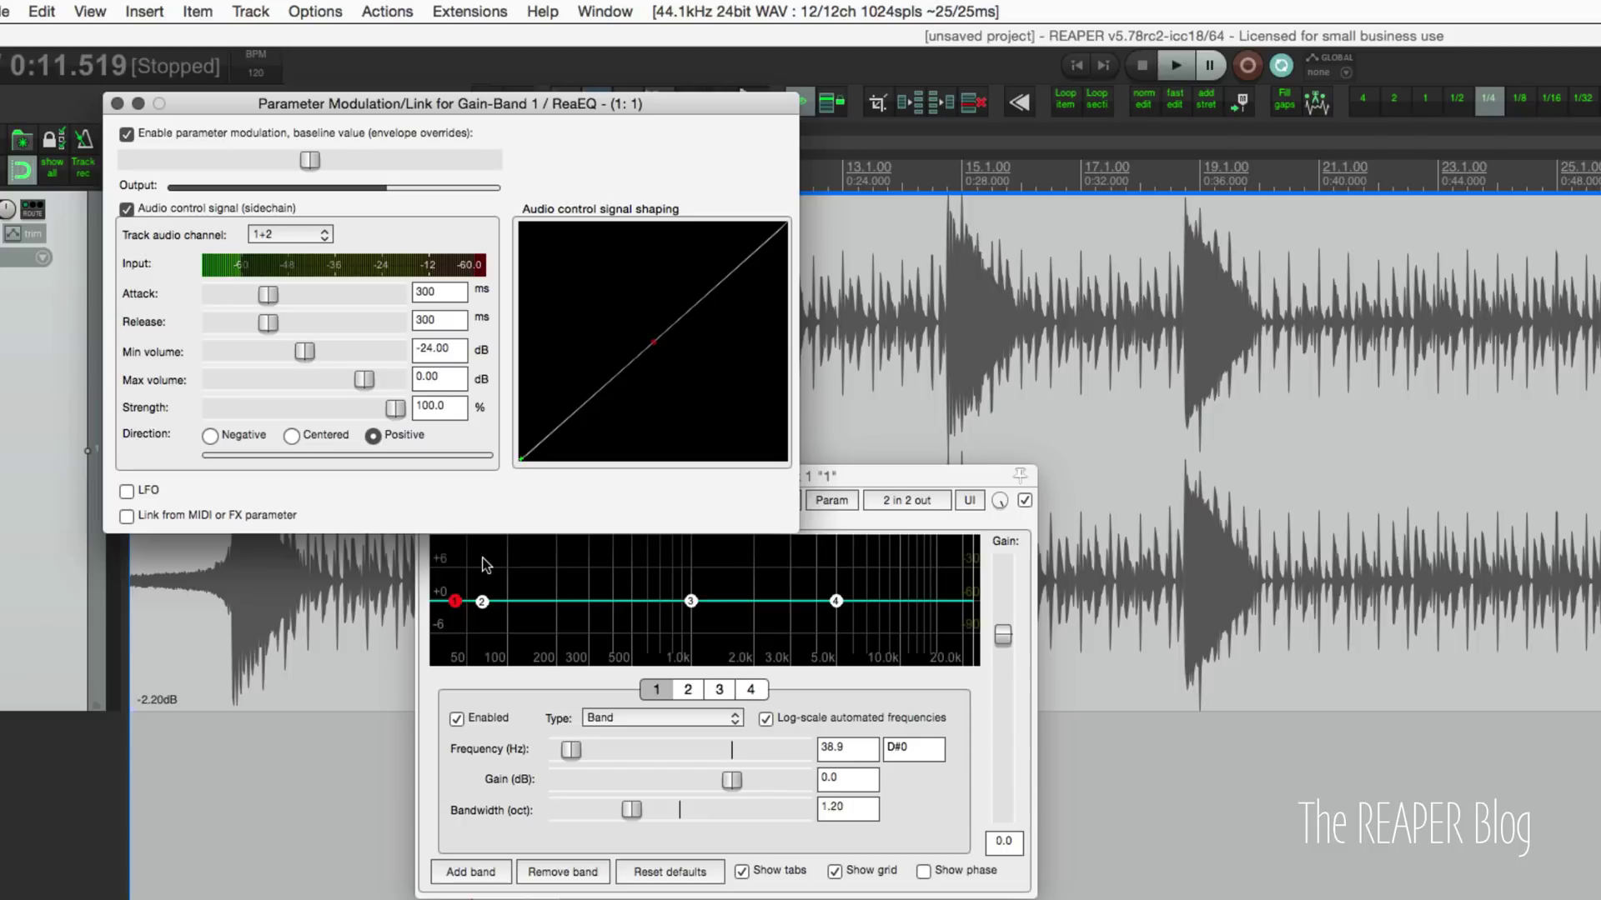
left_click(536, 682)
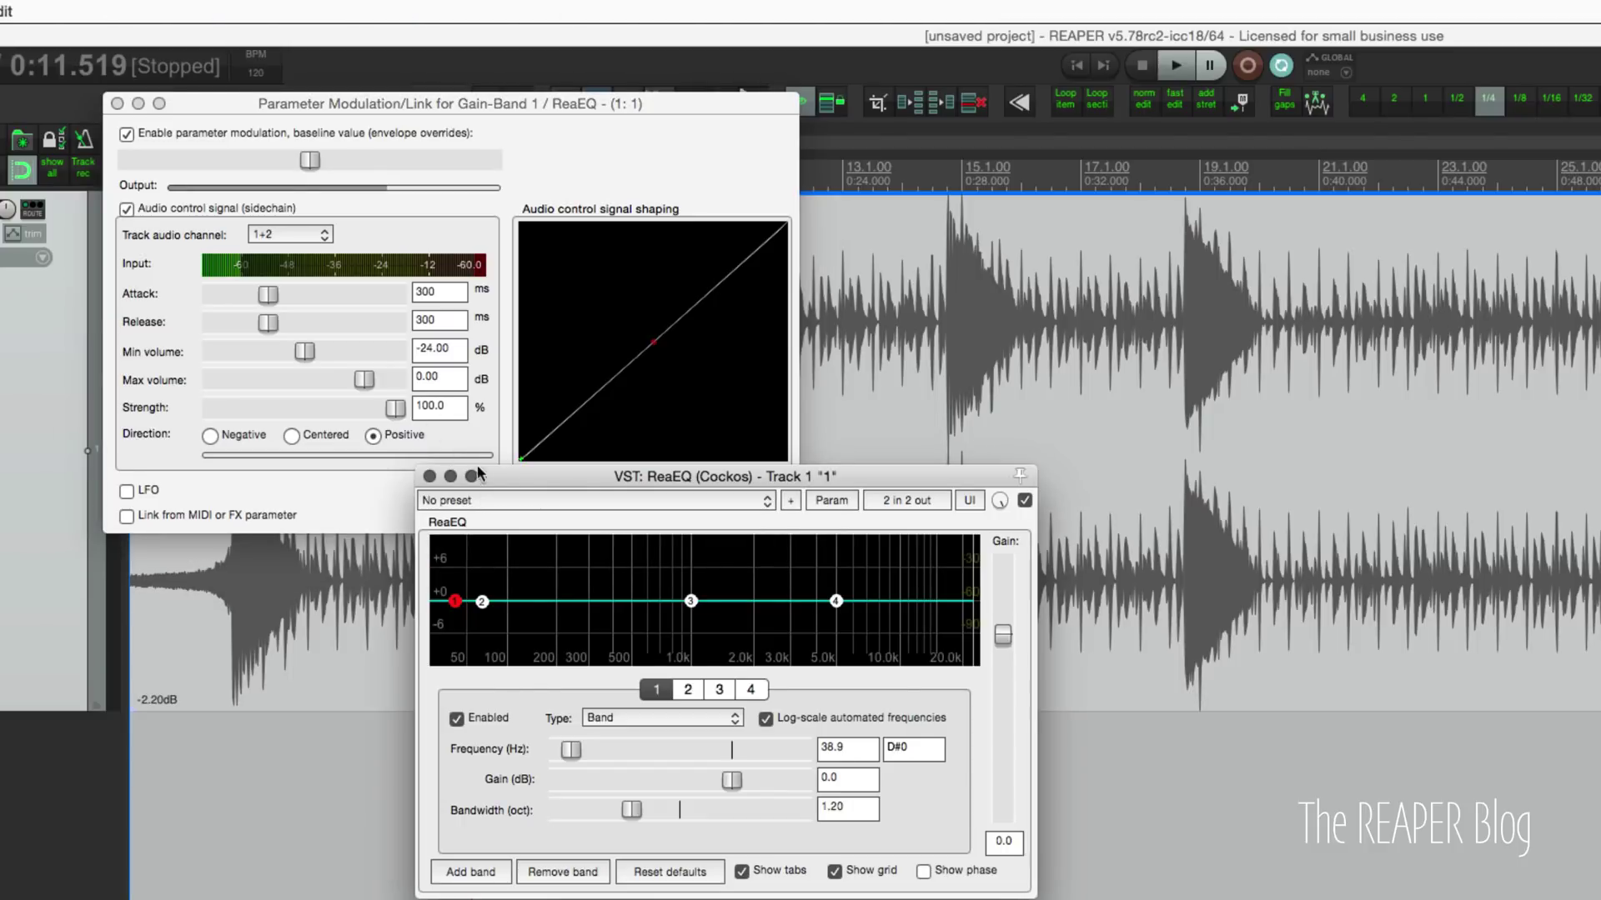
- Set modulation strength to about 21%, attack to 5 ms and release to 50 ms
left_click_drag(477, 473, 490, 465)
left_click(368, 468)
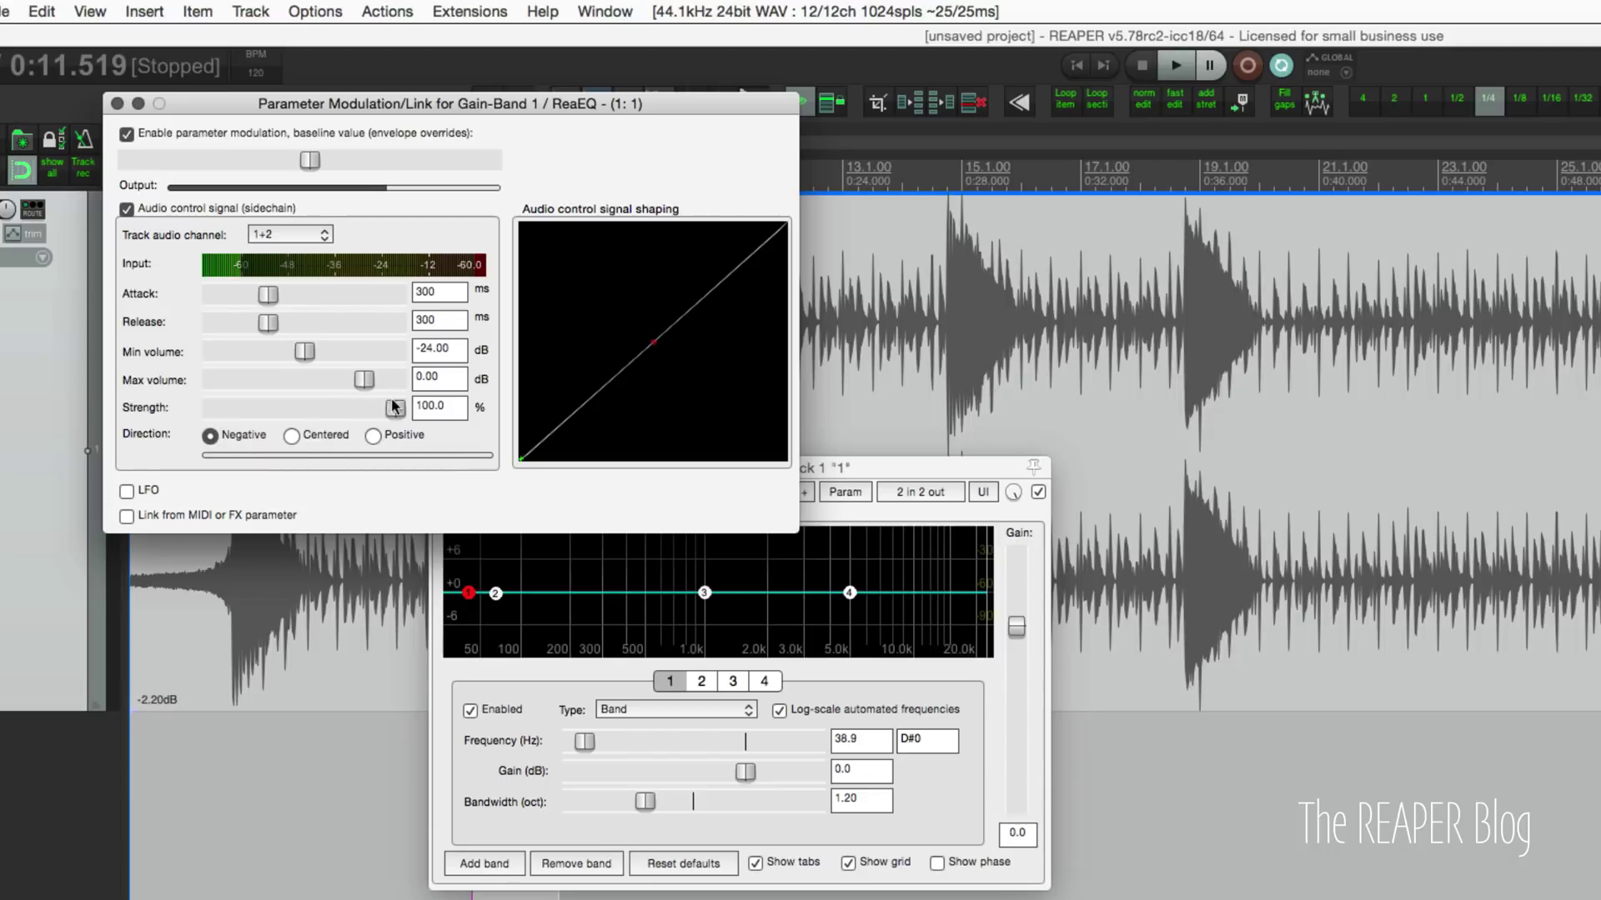
left_click_drag(395, 408, 256, 407)
double_click(447, 293)
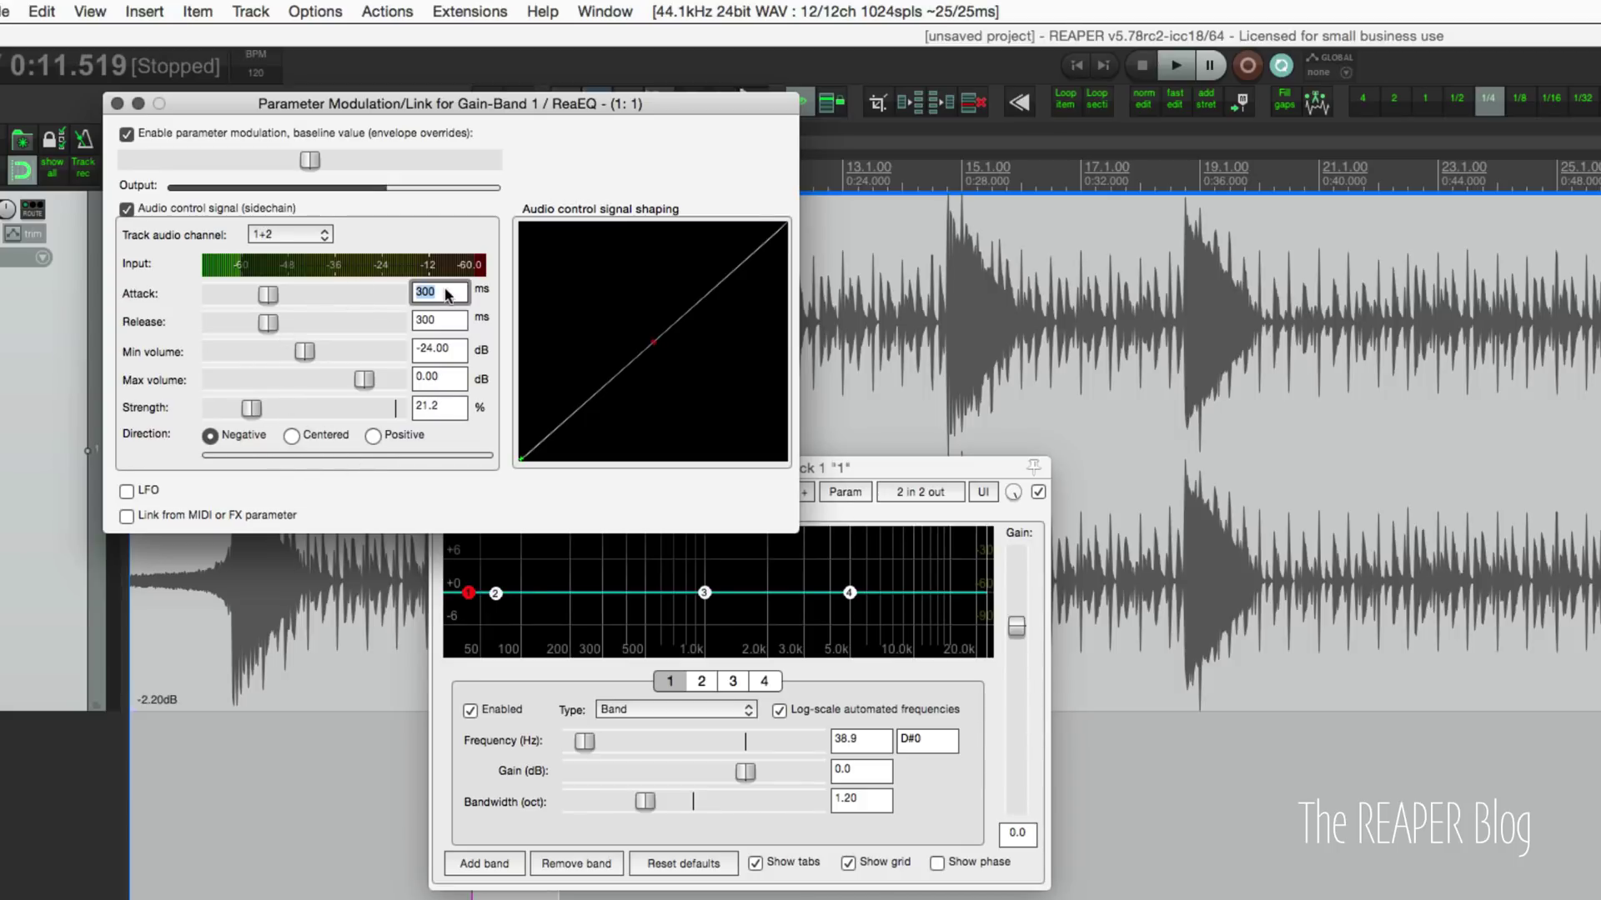
type("5")
key("Tab")
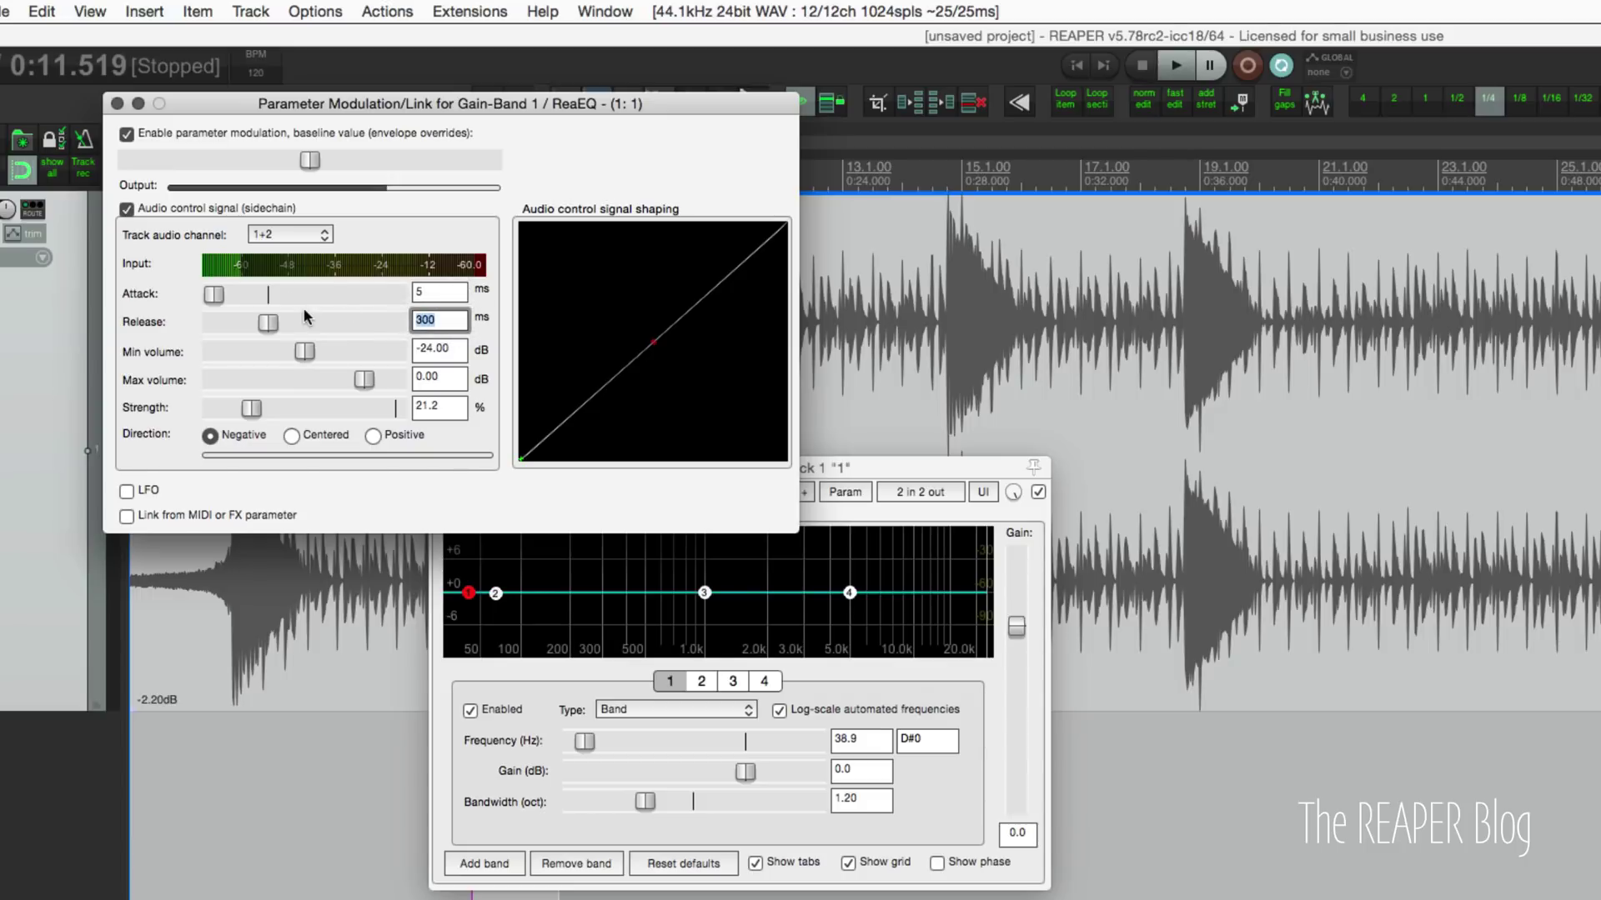
type("0")
left_click(65, 374)
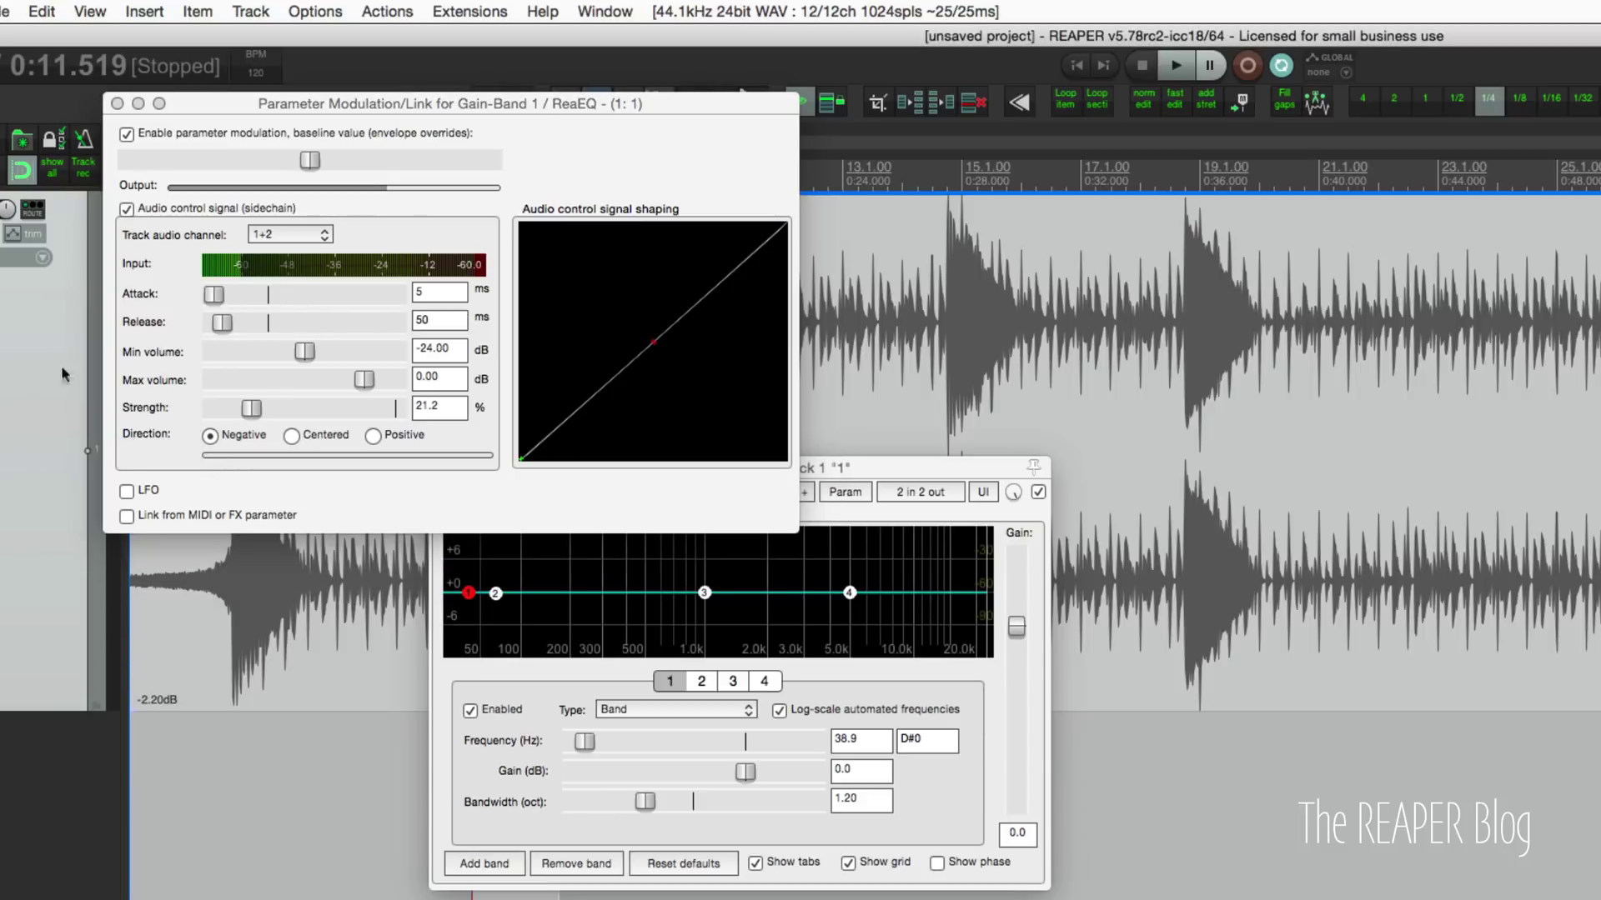
- Move the modulation window aside and play from near the start to hear the ducking
left_click_drag(209, 114, 640, 211)
left_click(190, 177)
key("space")
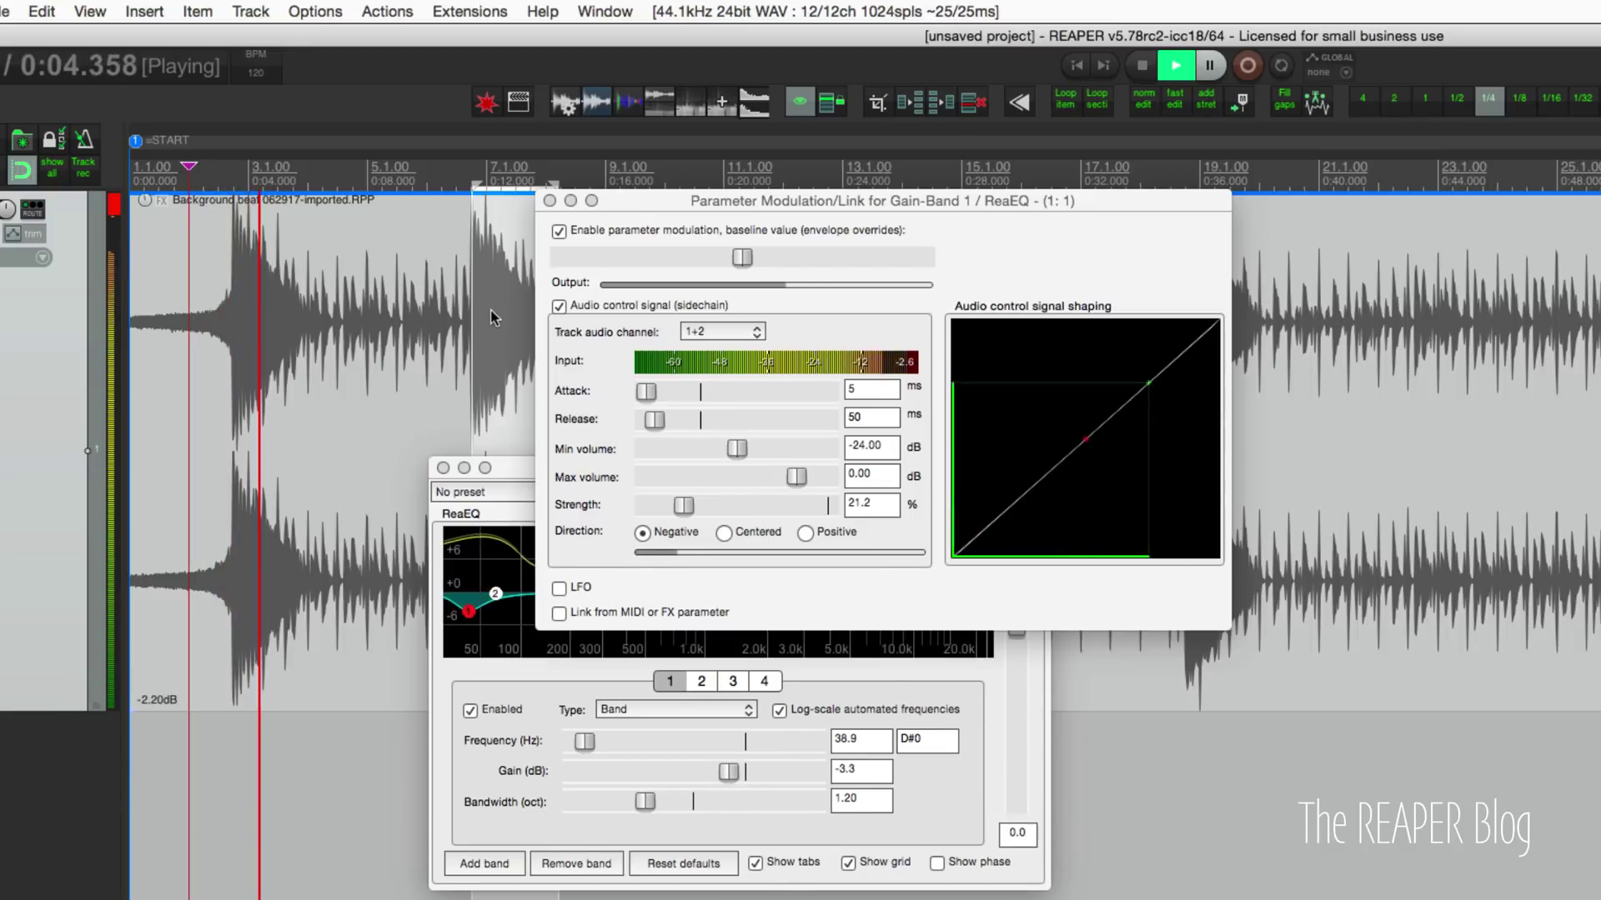
- Audition the sidechain and add a bend point that pulls the shaping curve upward
left_click_drag(797, 200, 987, 186)
left_click_drag(605, 474, 565, 454)
key("space")
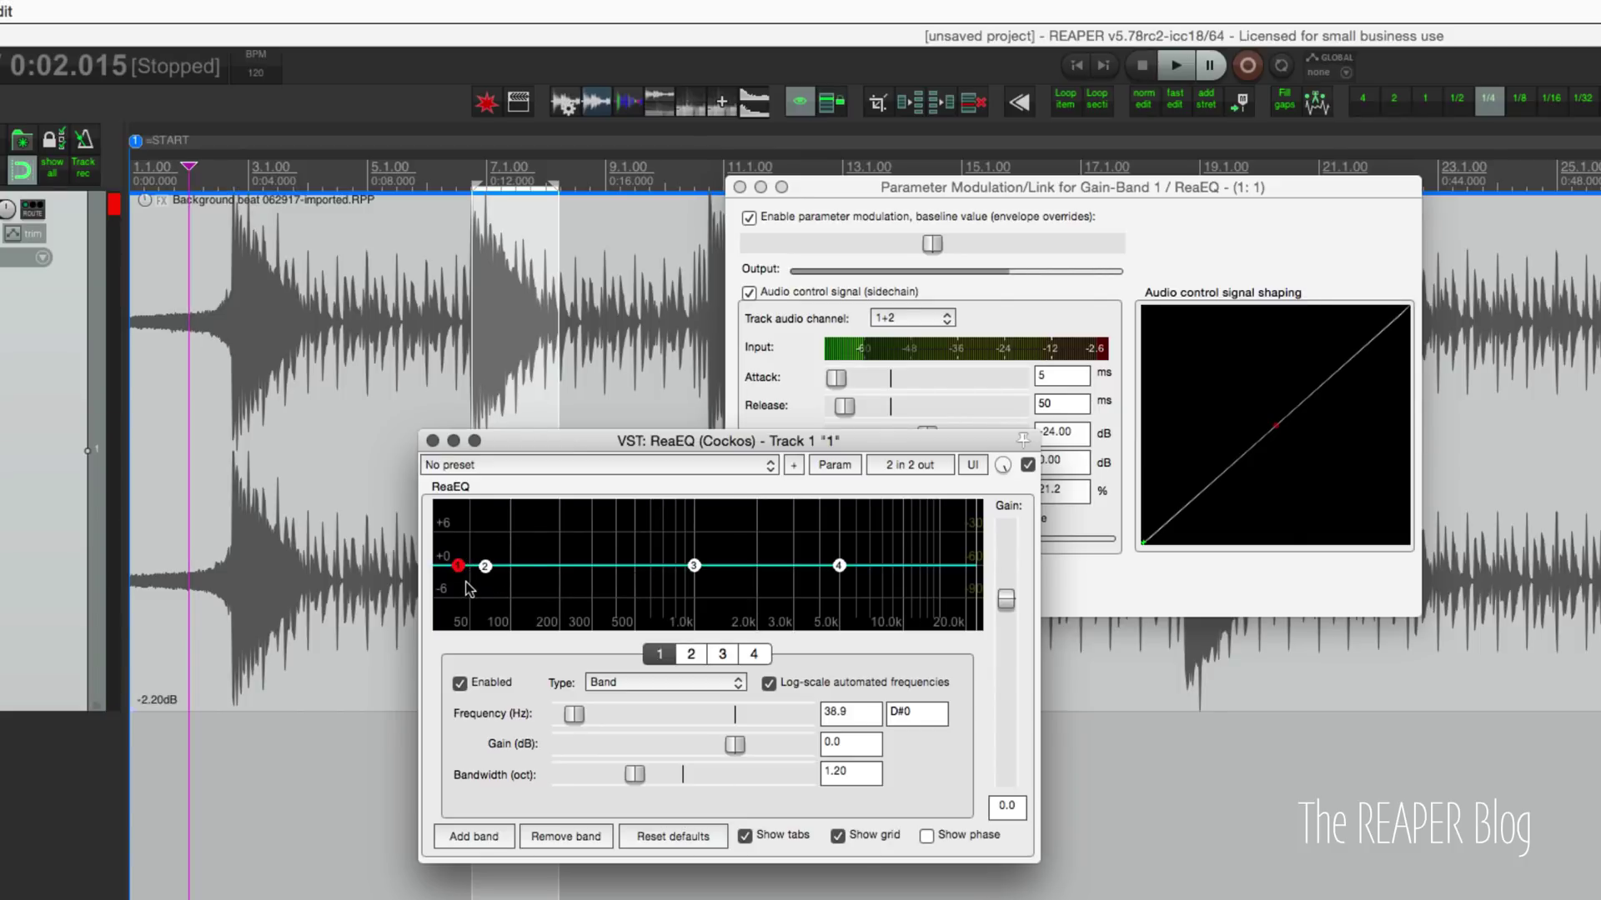
left_click(1181, 268)
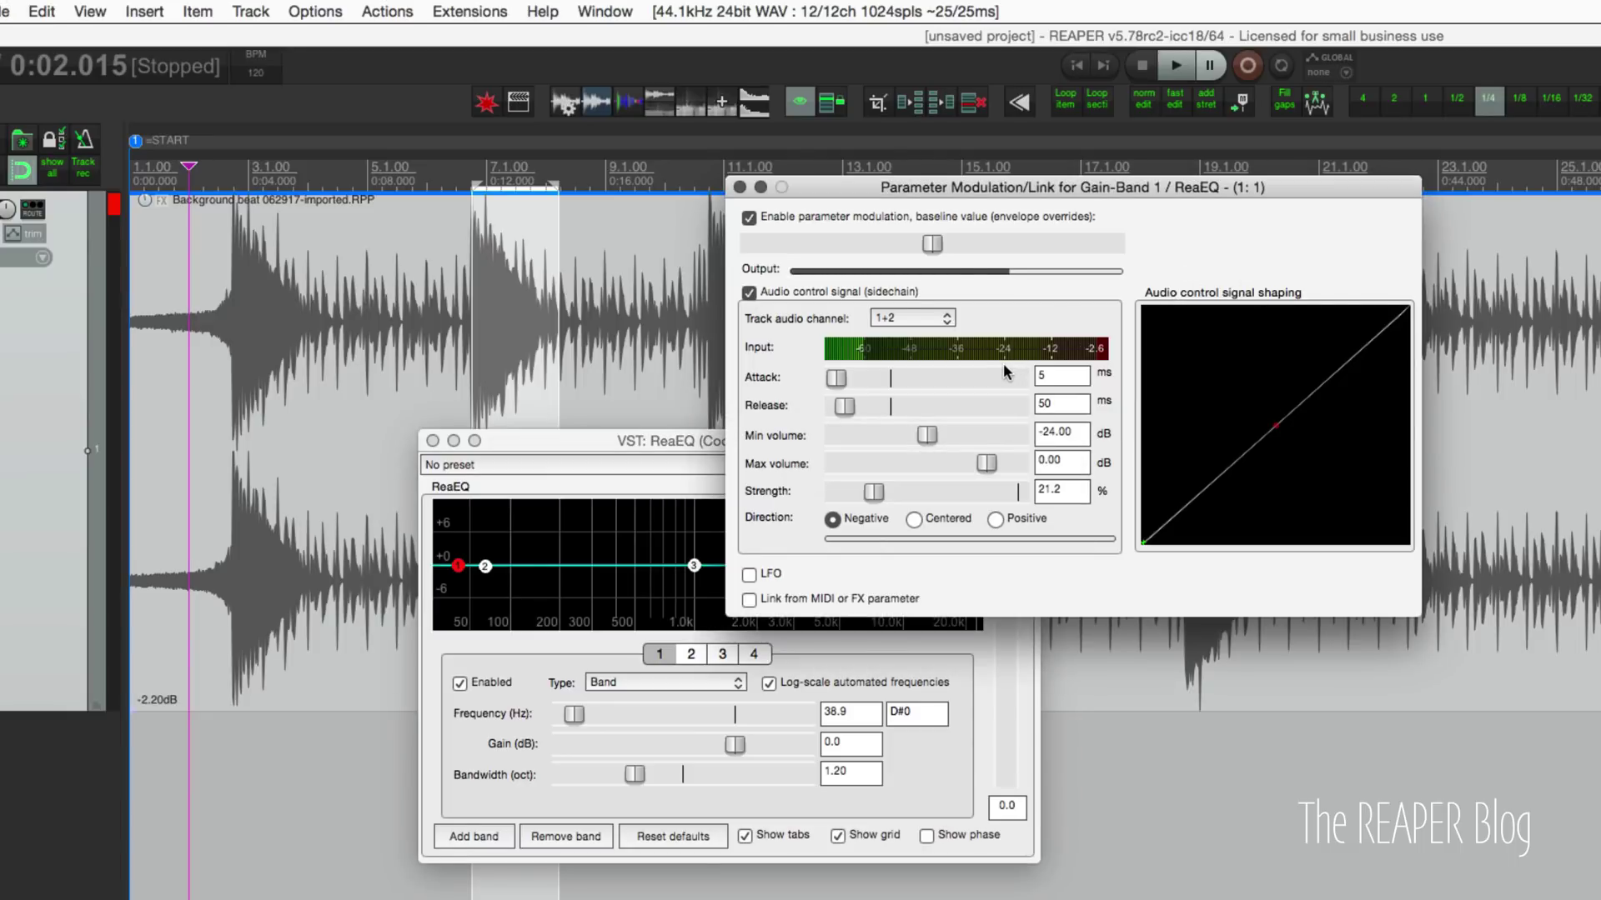
key("space")
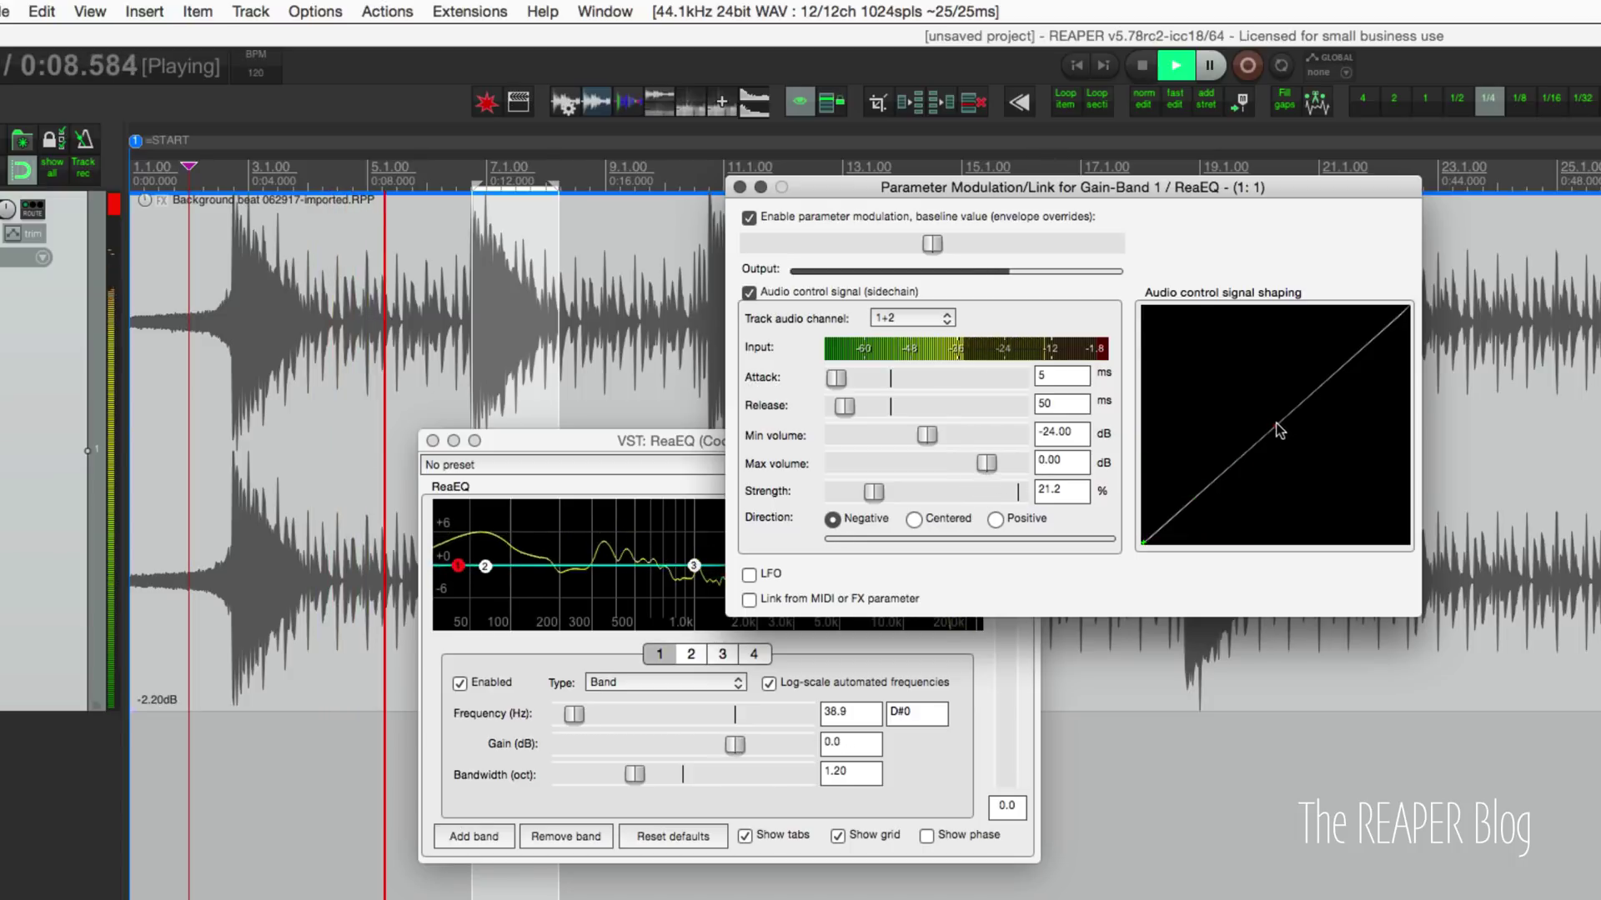
left_click(1210, 491)
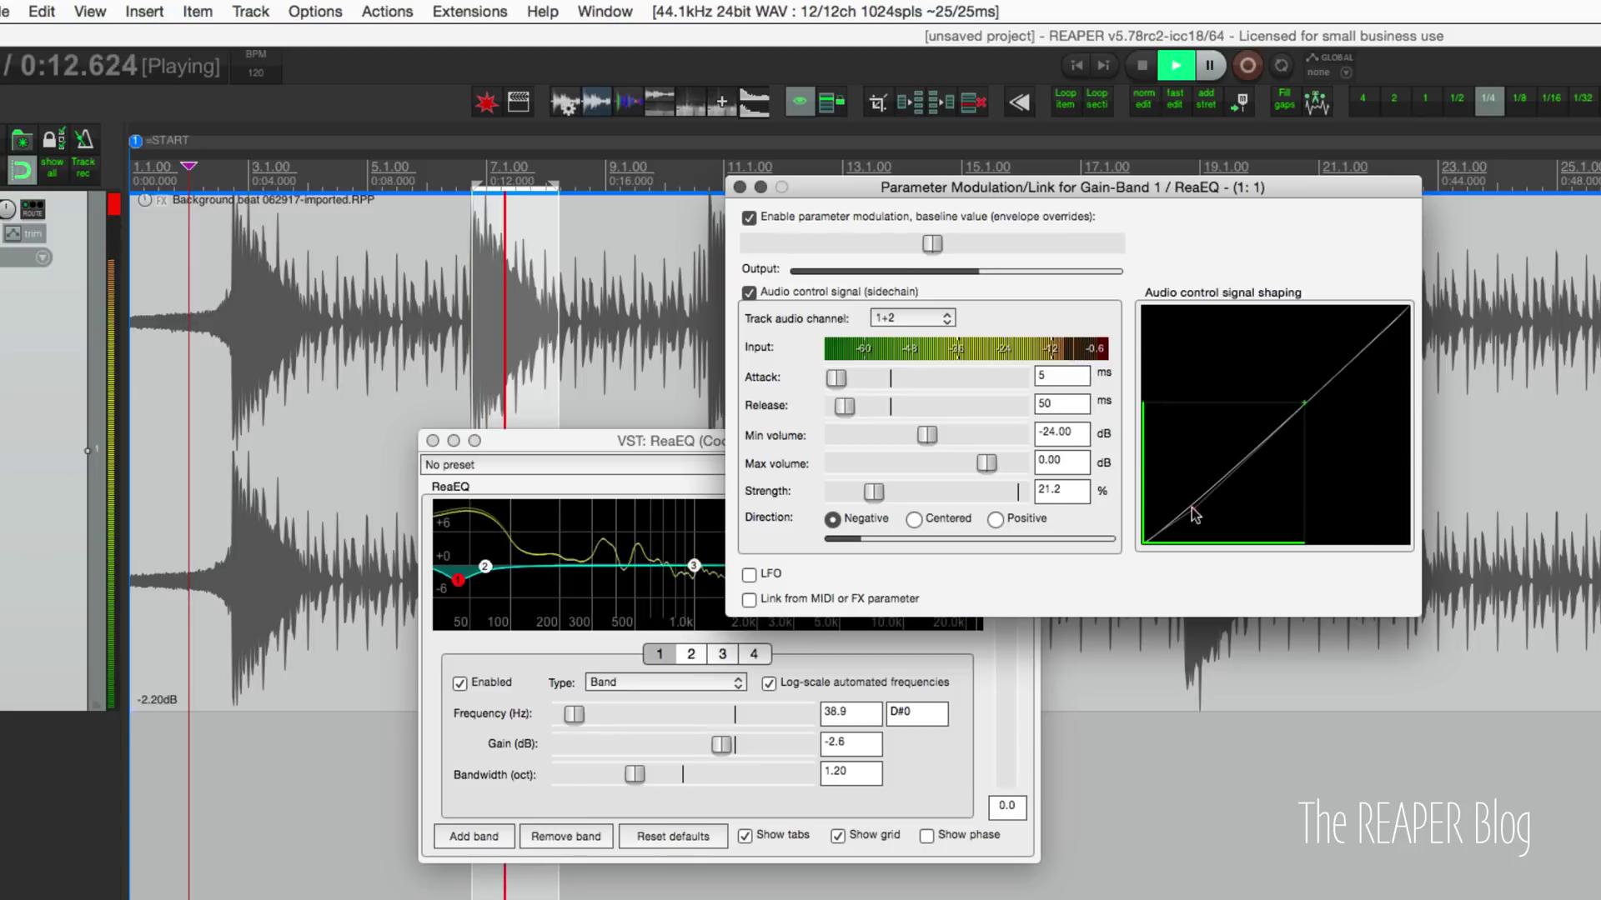
left_click_drag(1192, 507, 1358, 433)
key("space")
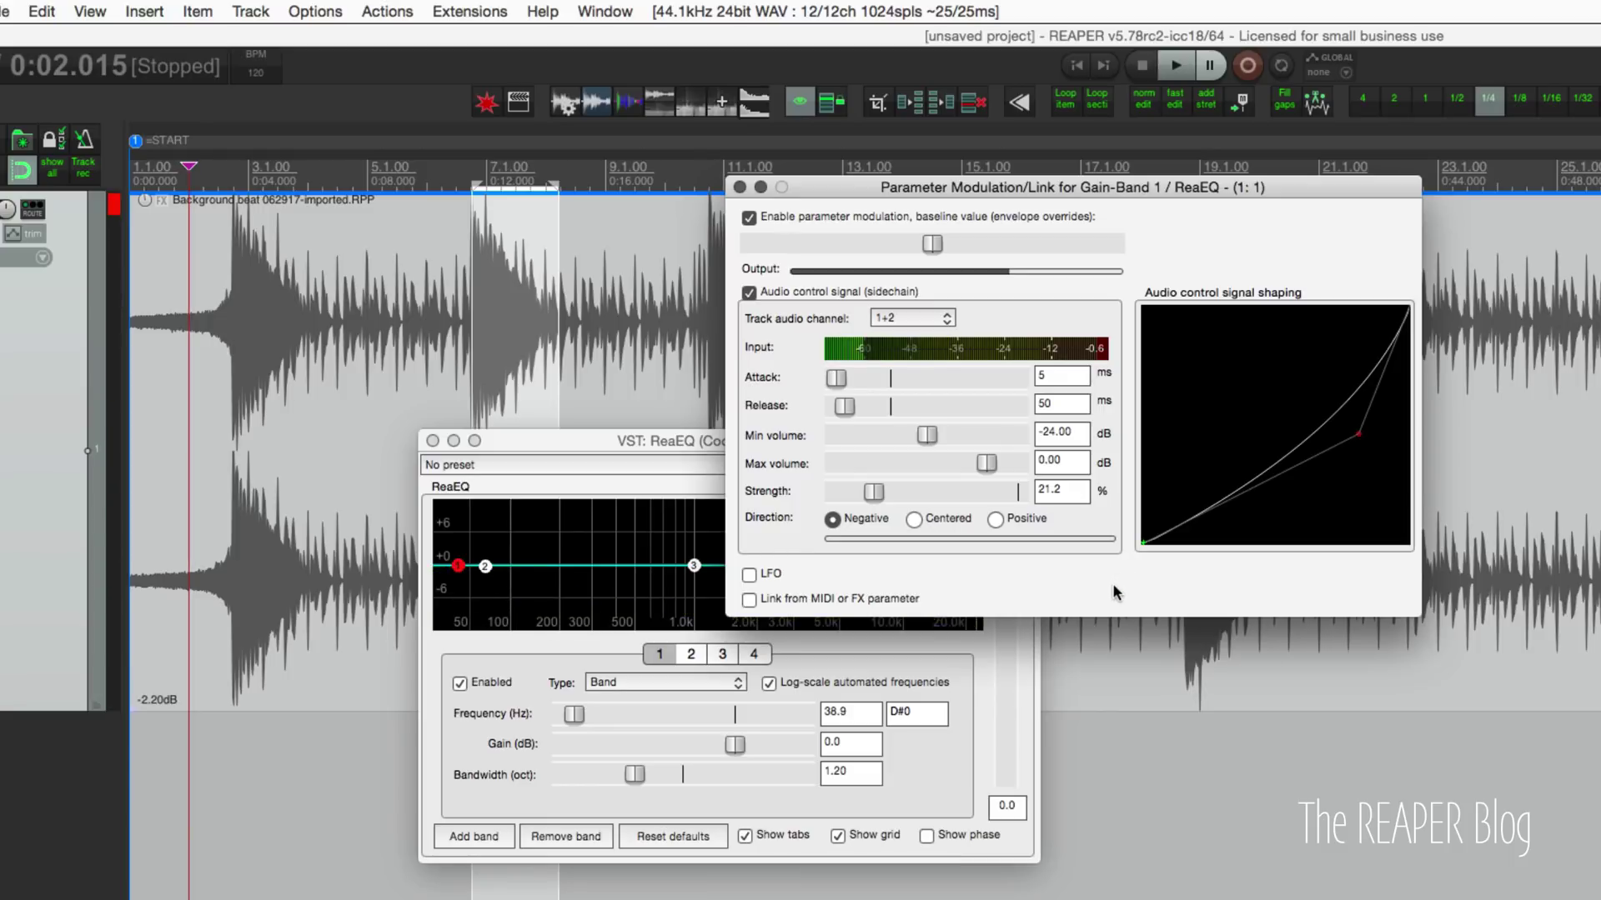
- Raise strength to 43.6%, try Centered, return to Negative direction, and close the modulation window
left_click_drag(874, 492, 910, 495)
left_click(914, 519)
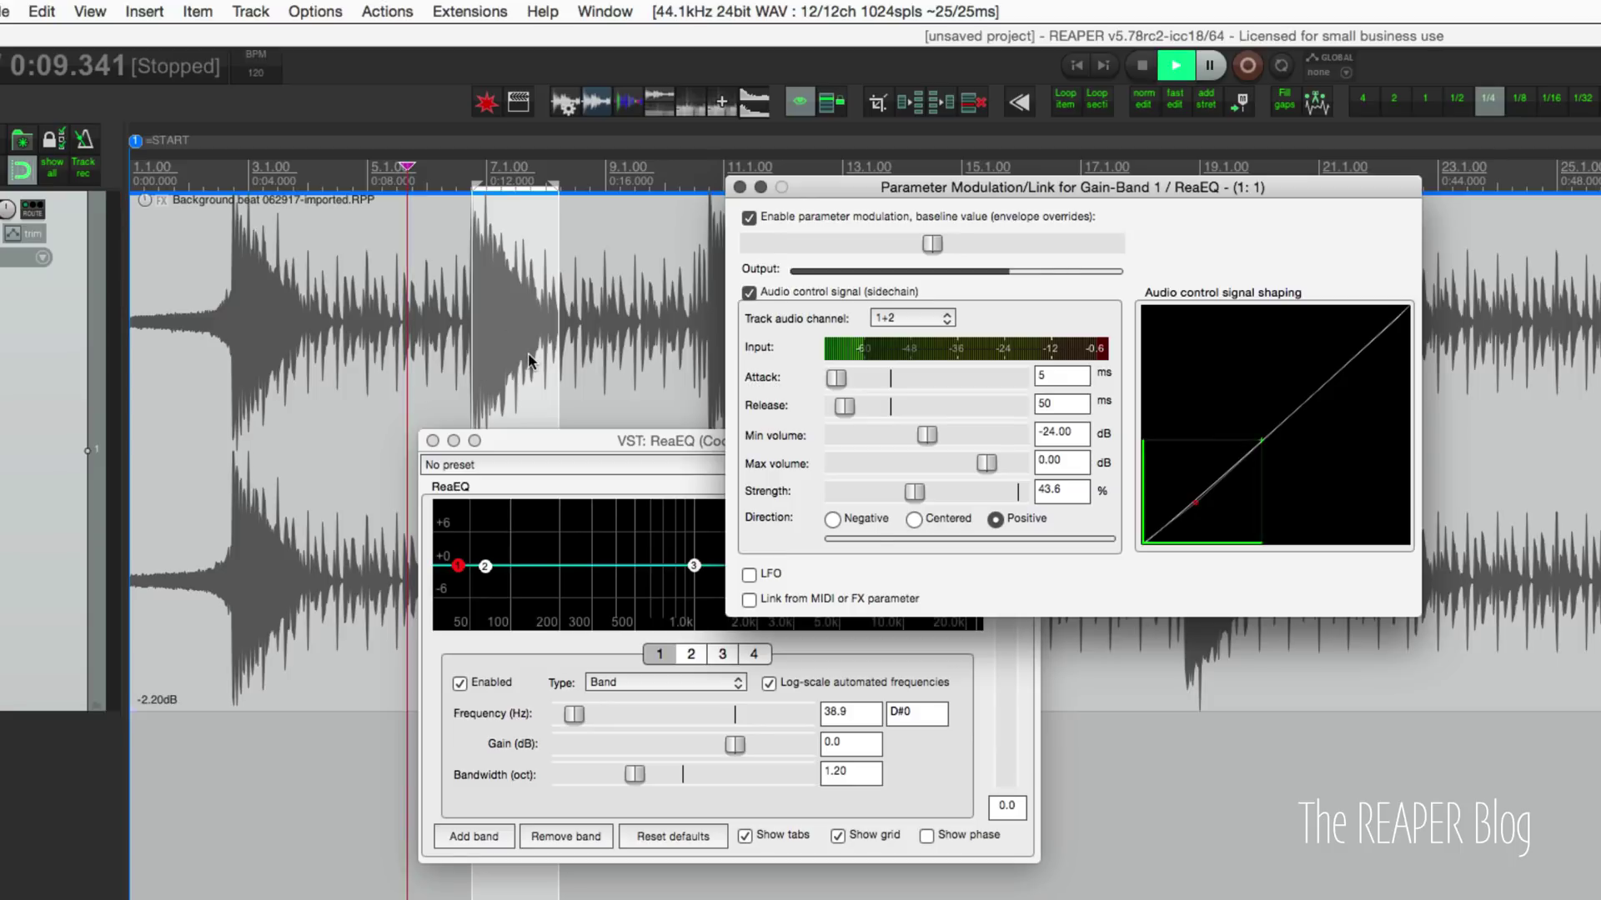
key("space")
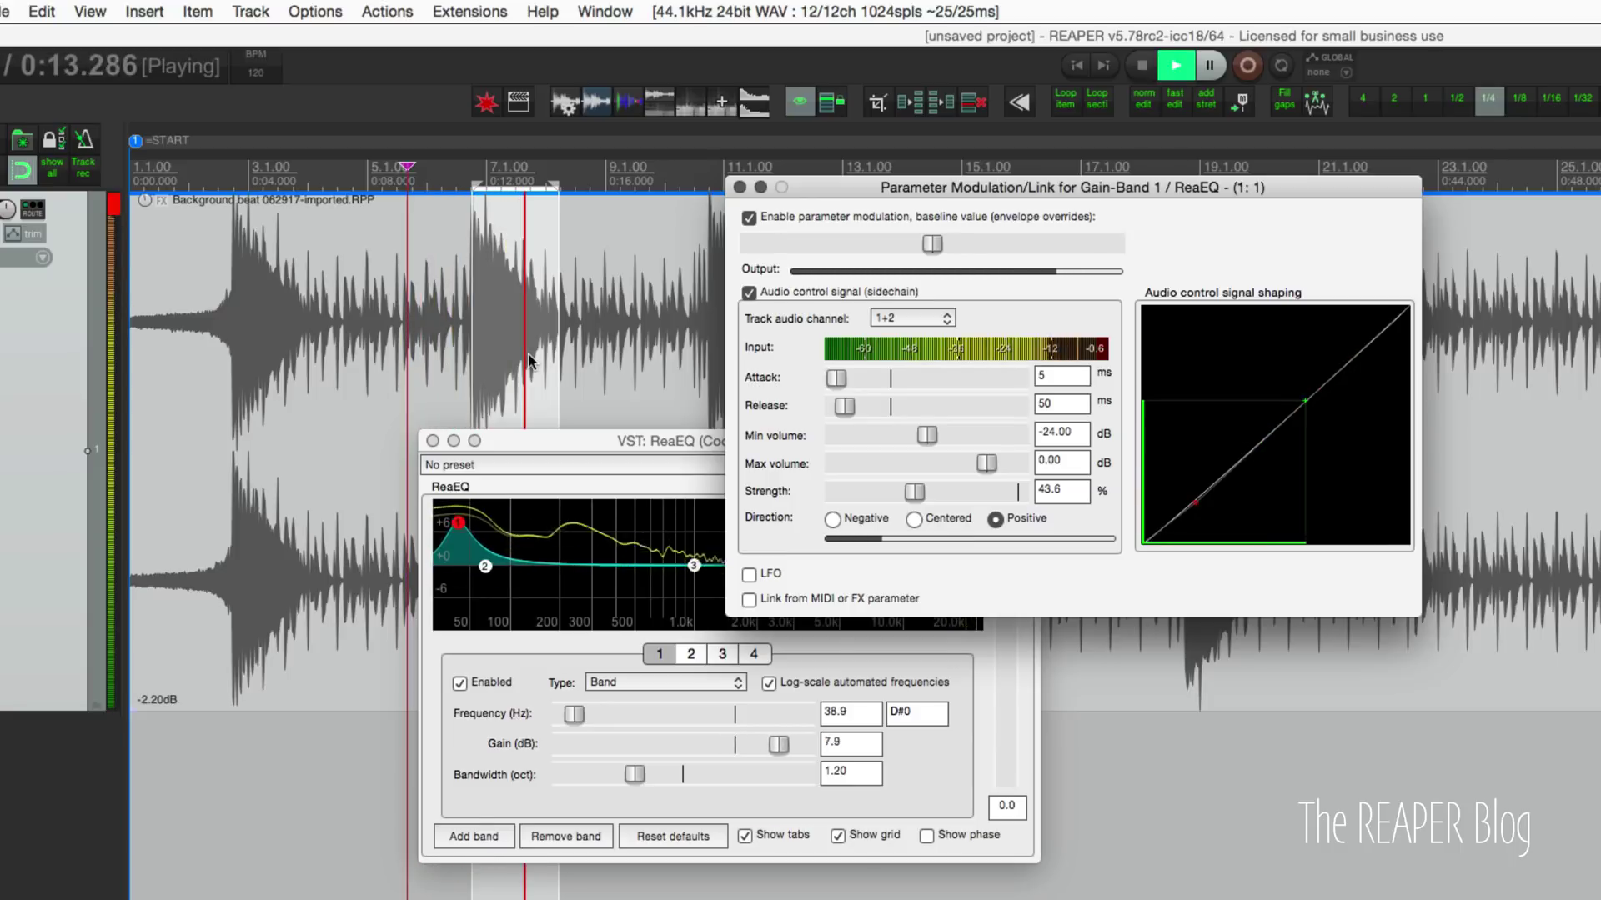
key("space")
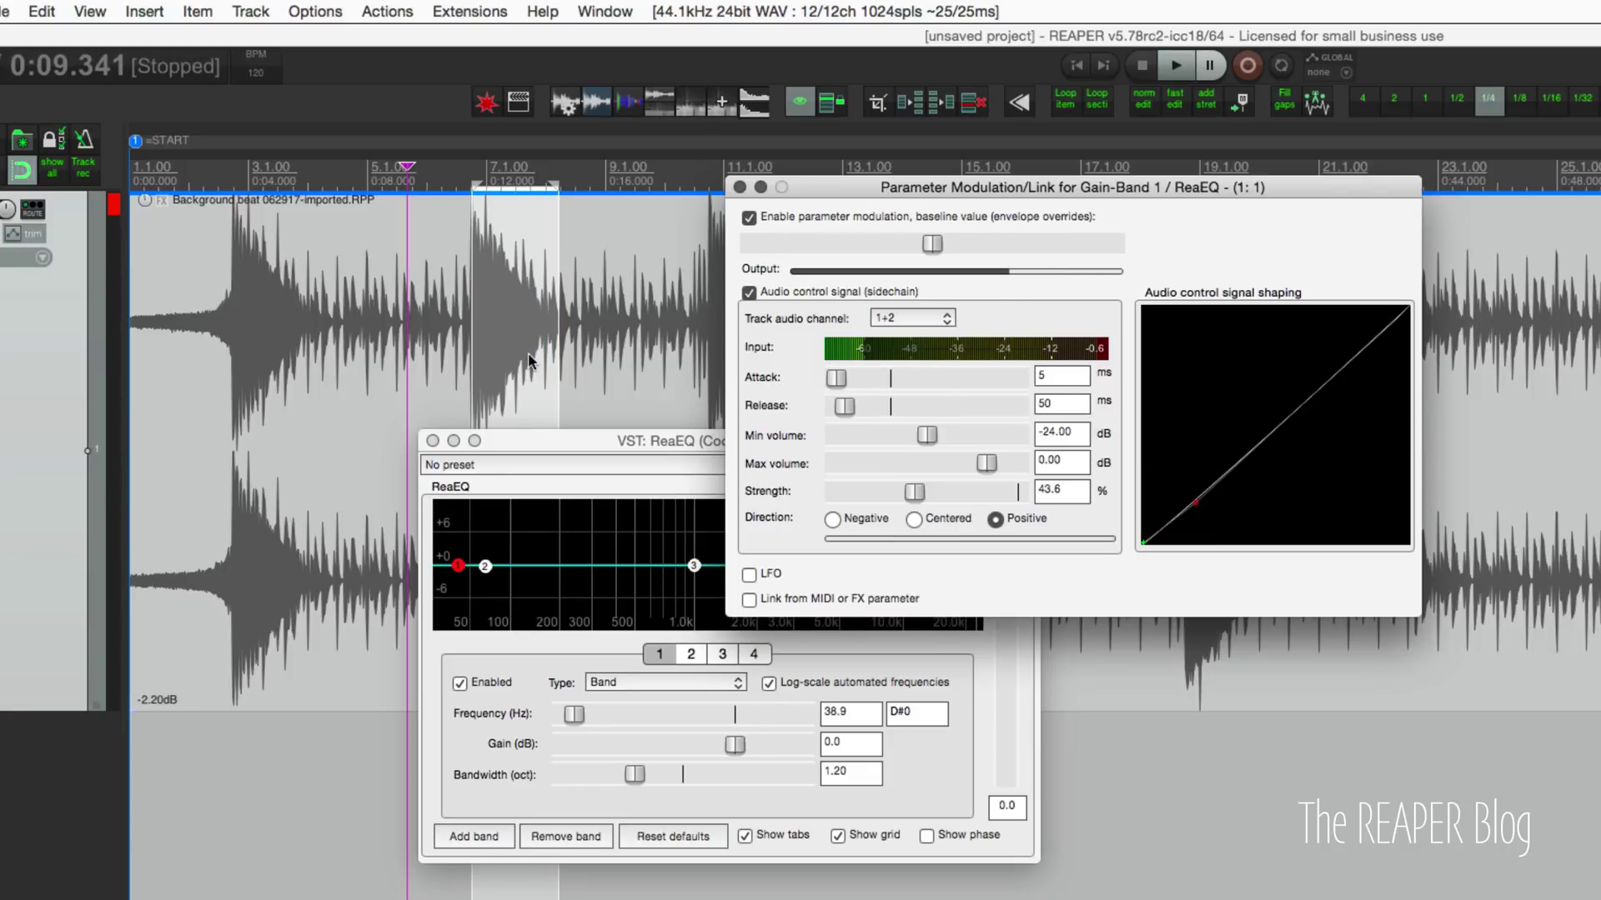
left_click(832, 520)
left_click(739, 188)
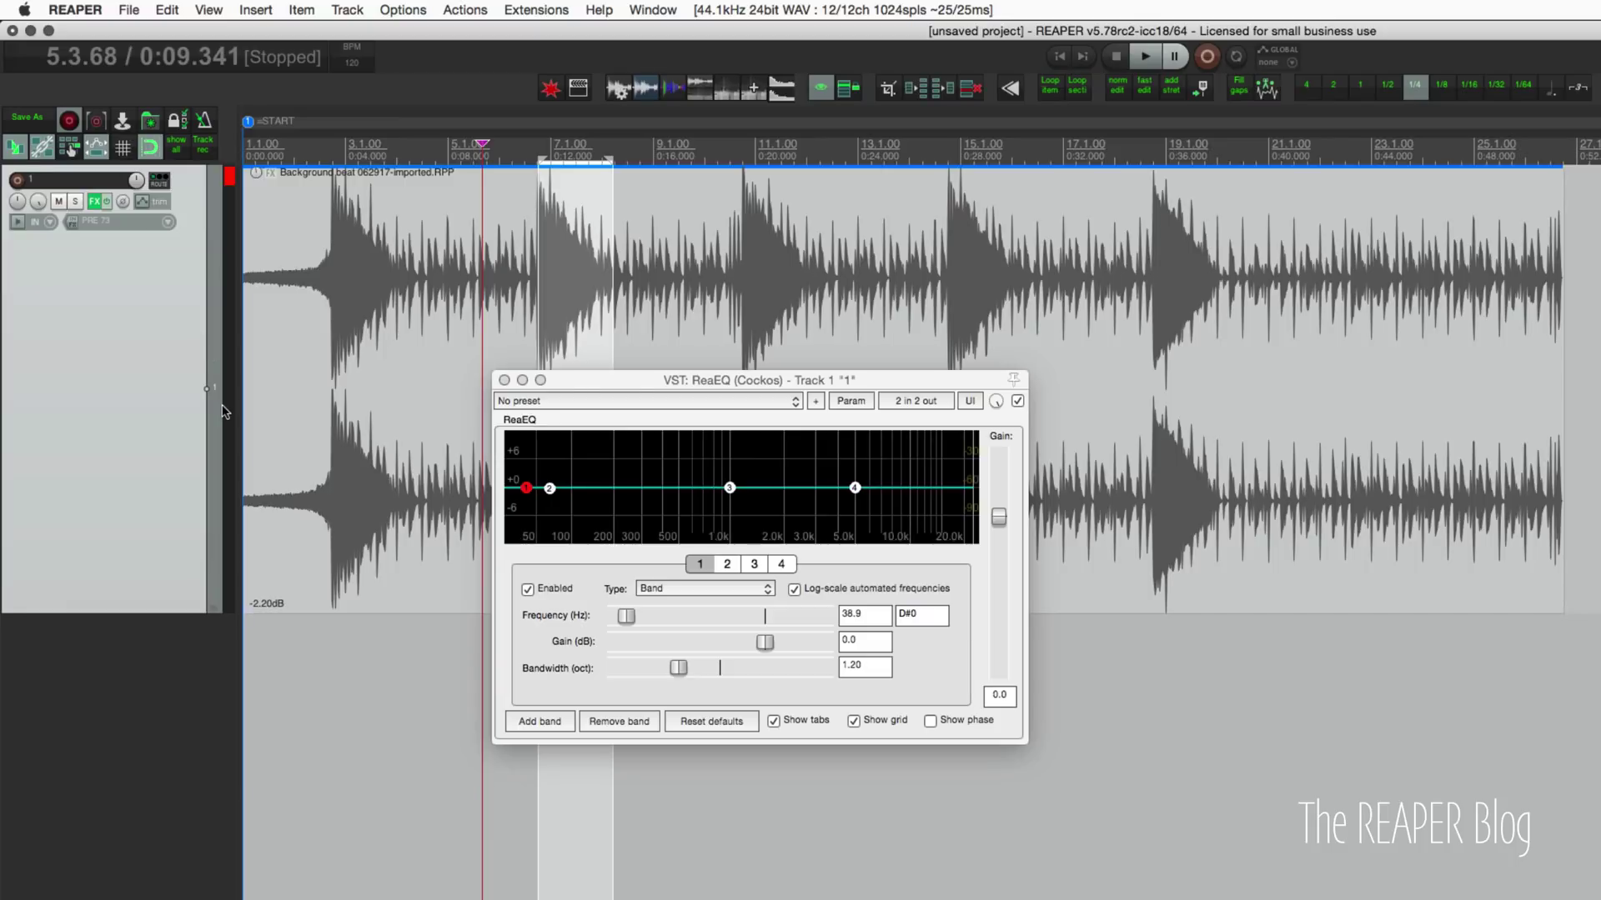
- Add another ReaEQ to the track and remove its extra bands, leaving only band 1
right_click(93, 203)
mouse_move(129, 265)
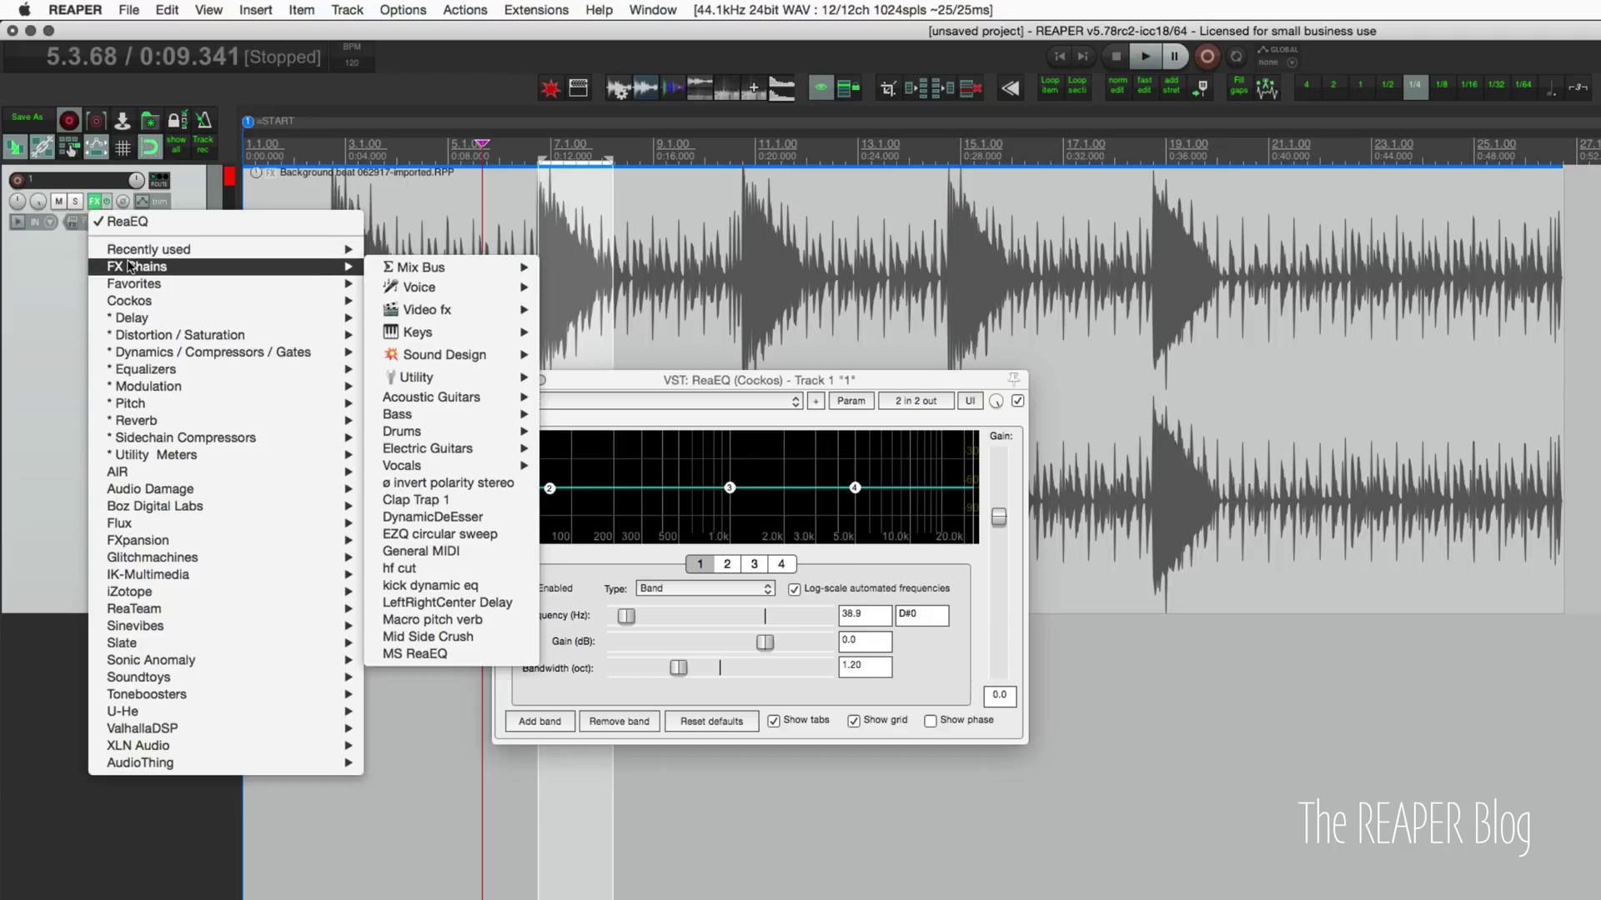
mouse_move(165, 370)
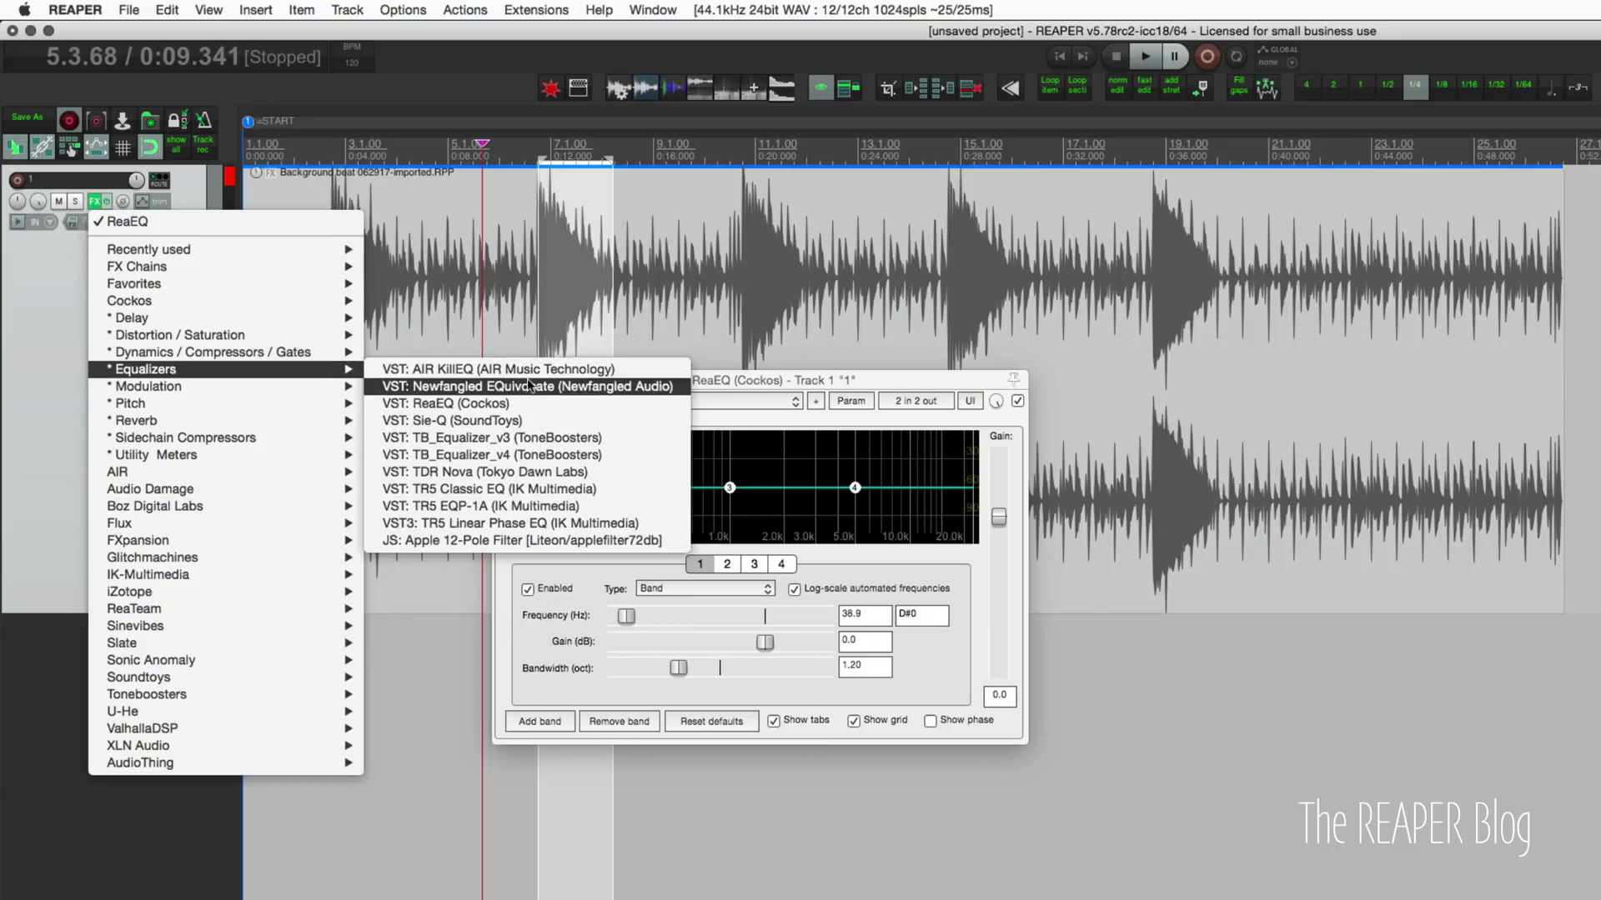
left_click(523, 405)
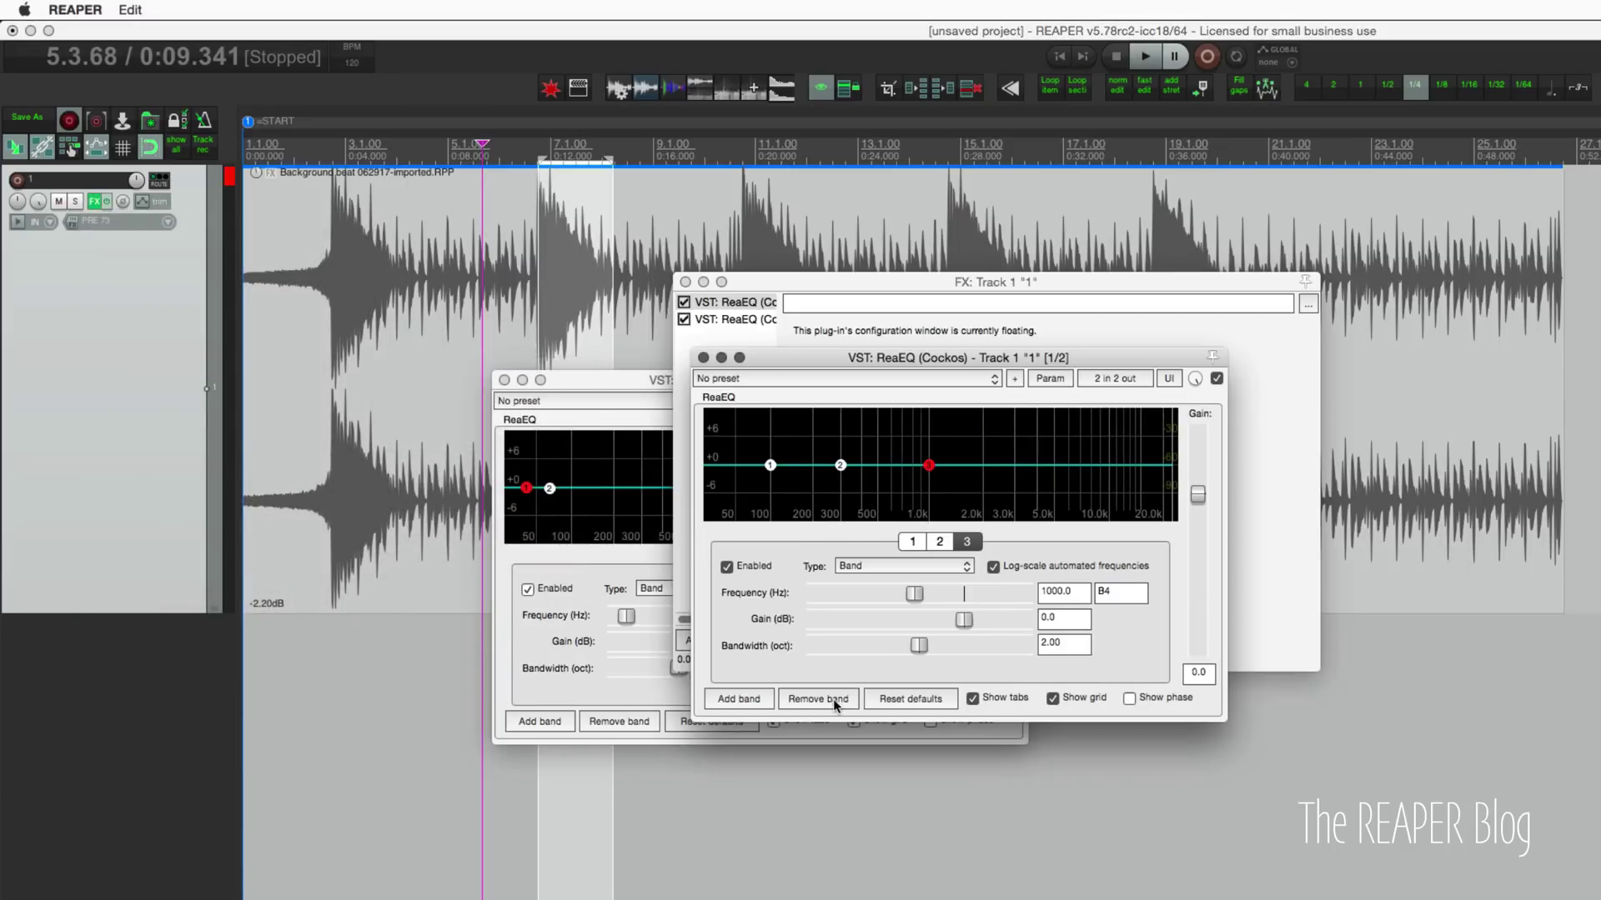
left_click(833, 699)
left_click(833, 699)
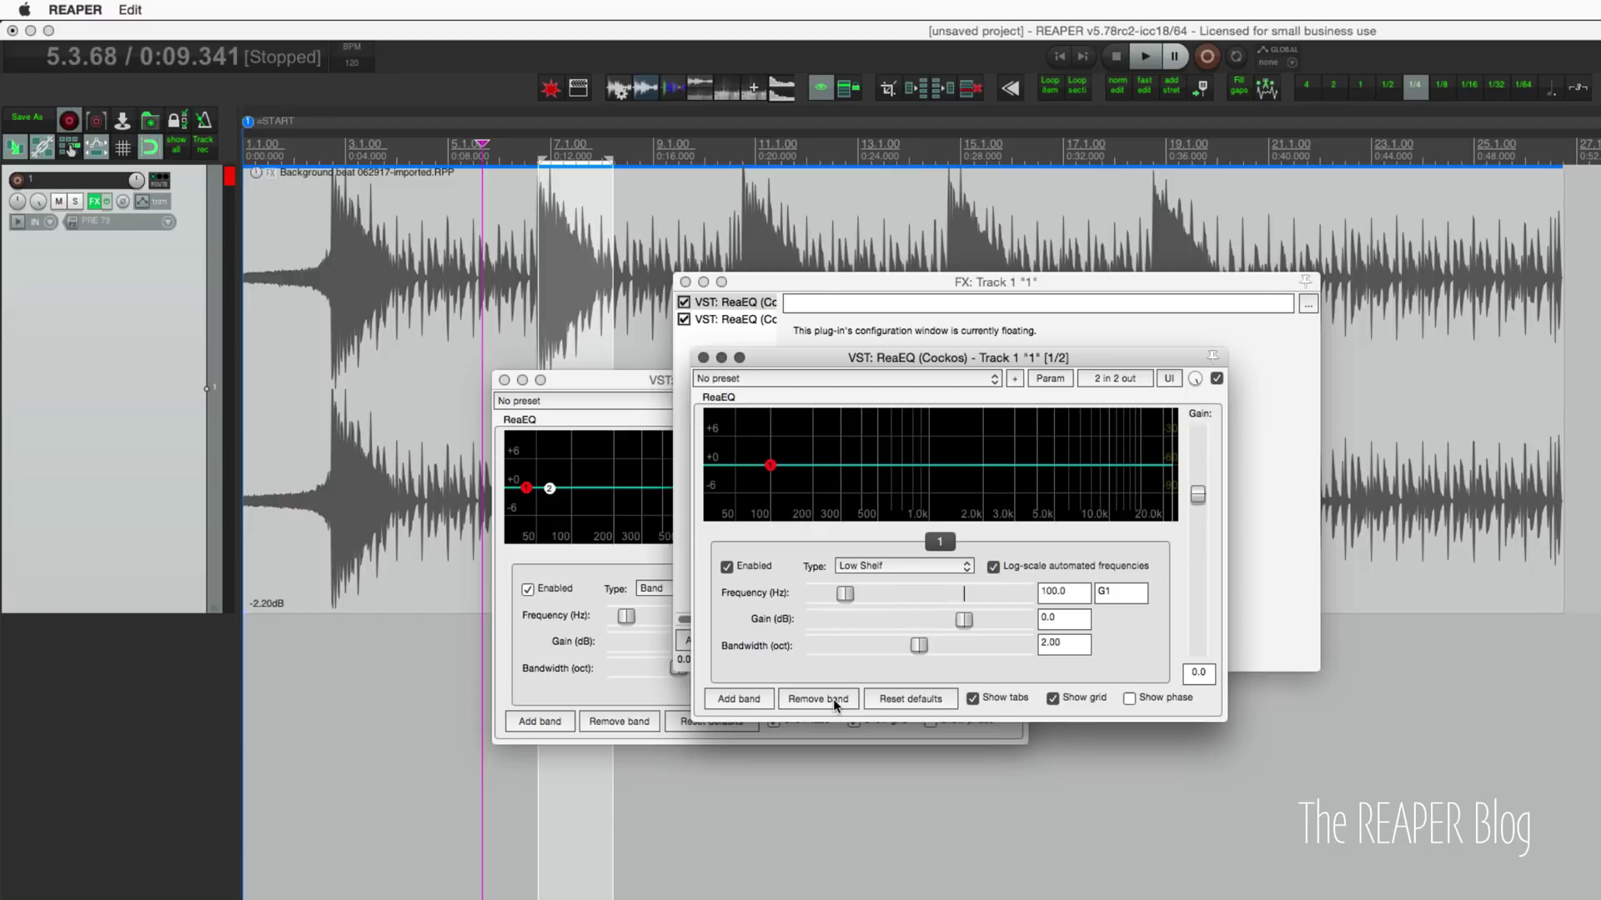
- Make band 1 a low pass at 76 Hz and bypass the other ReaEQ
left_click(930, 566)
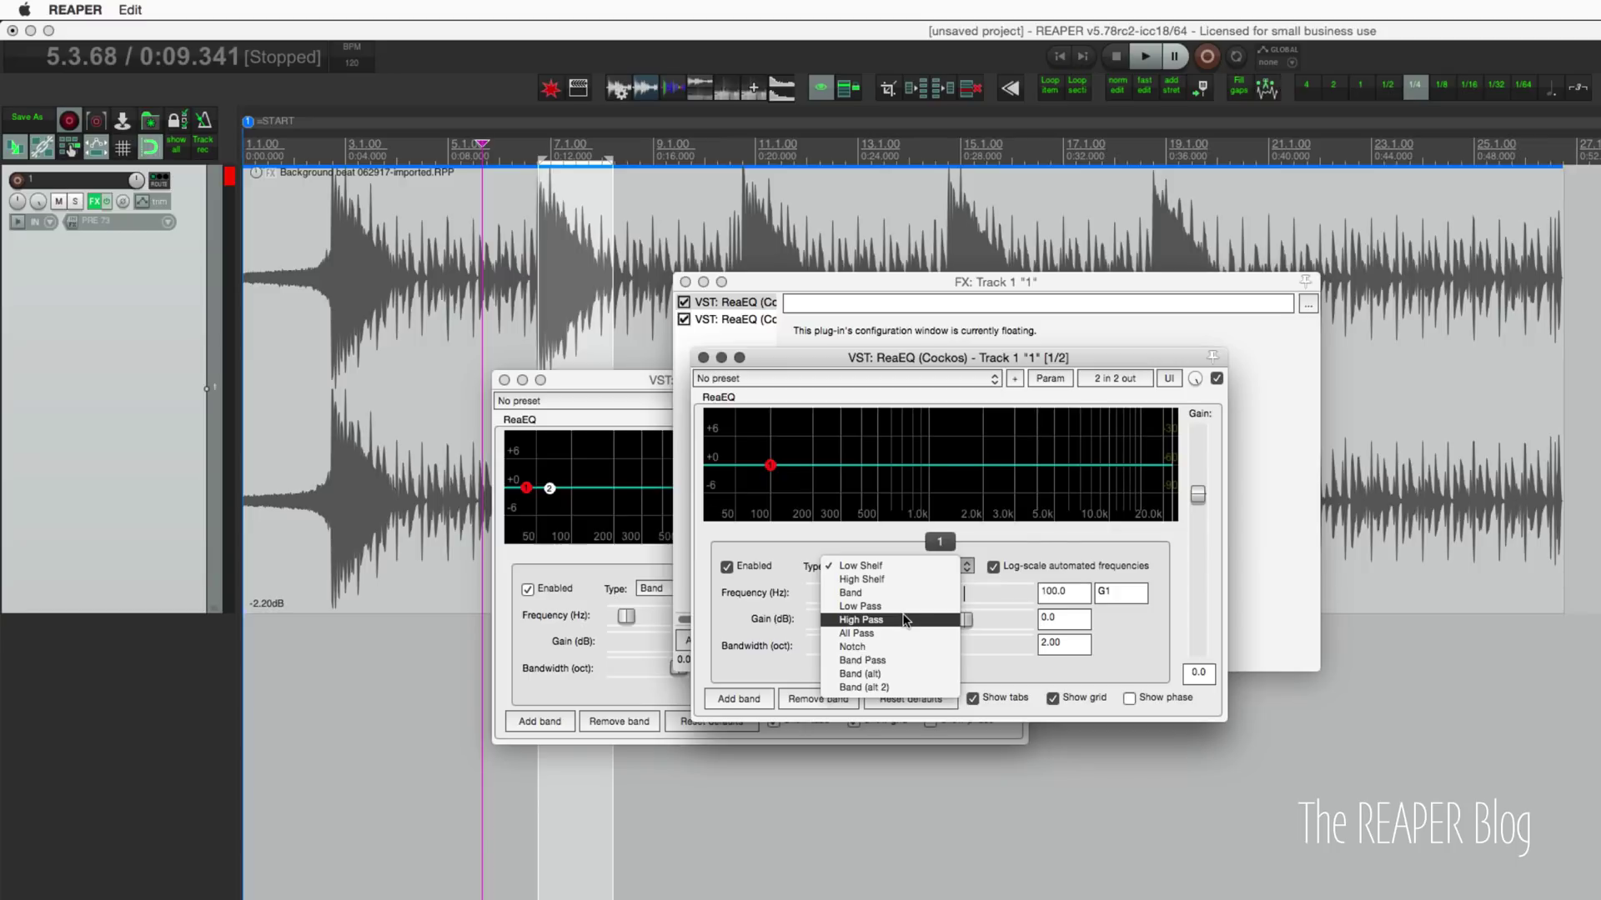
left_click(908, 605)
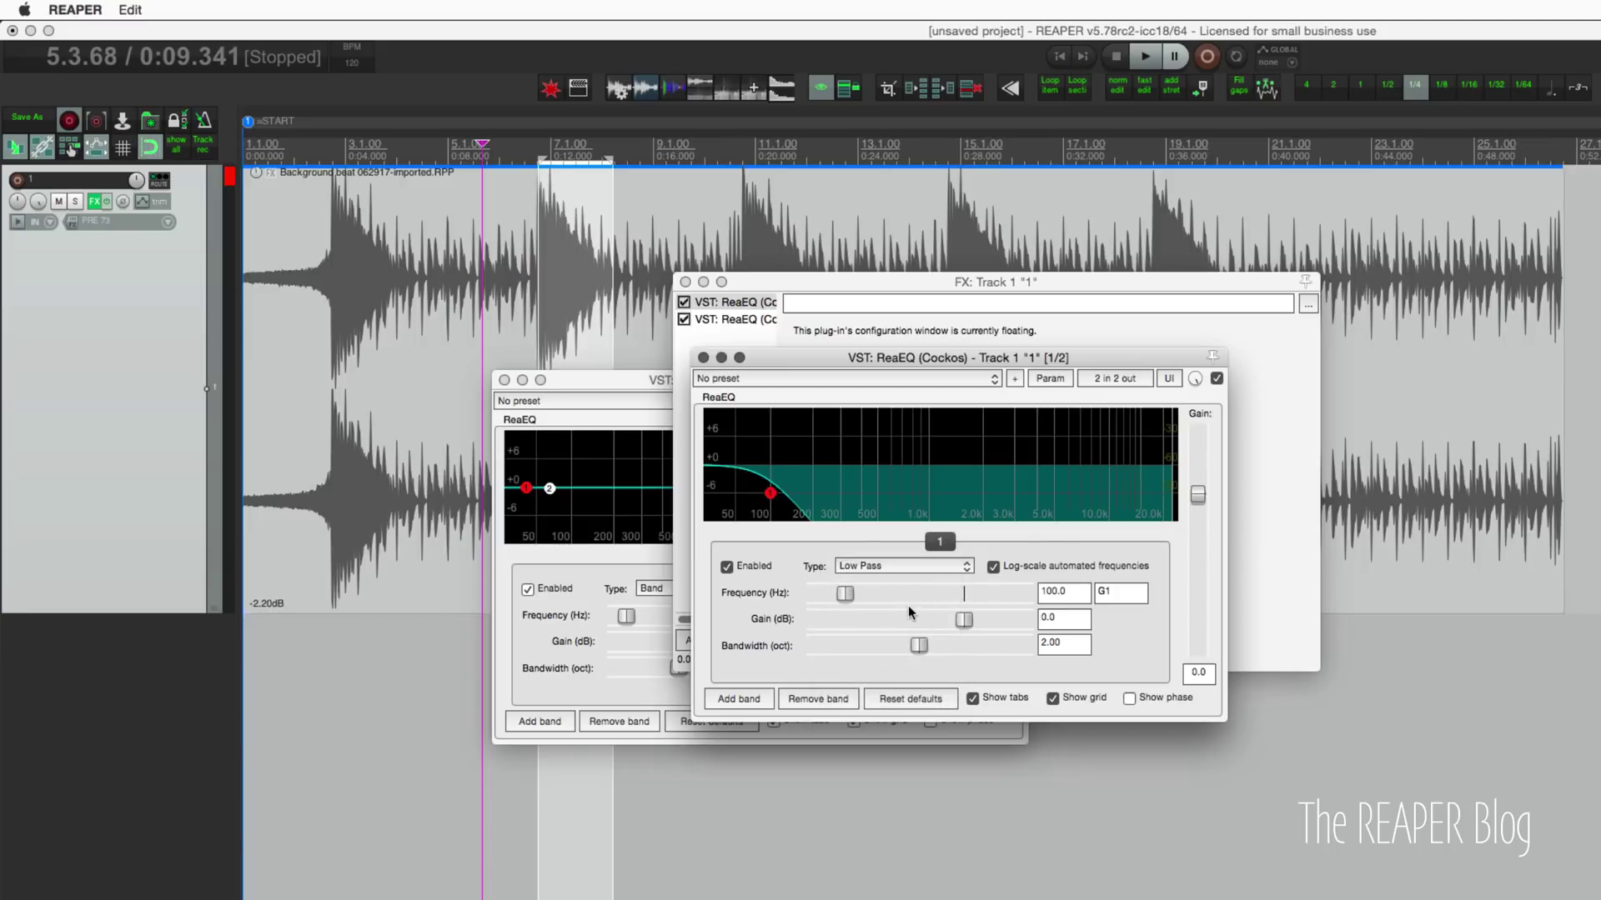
left_click_drag(845, 594, 839, 595)
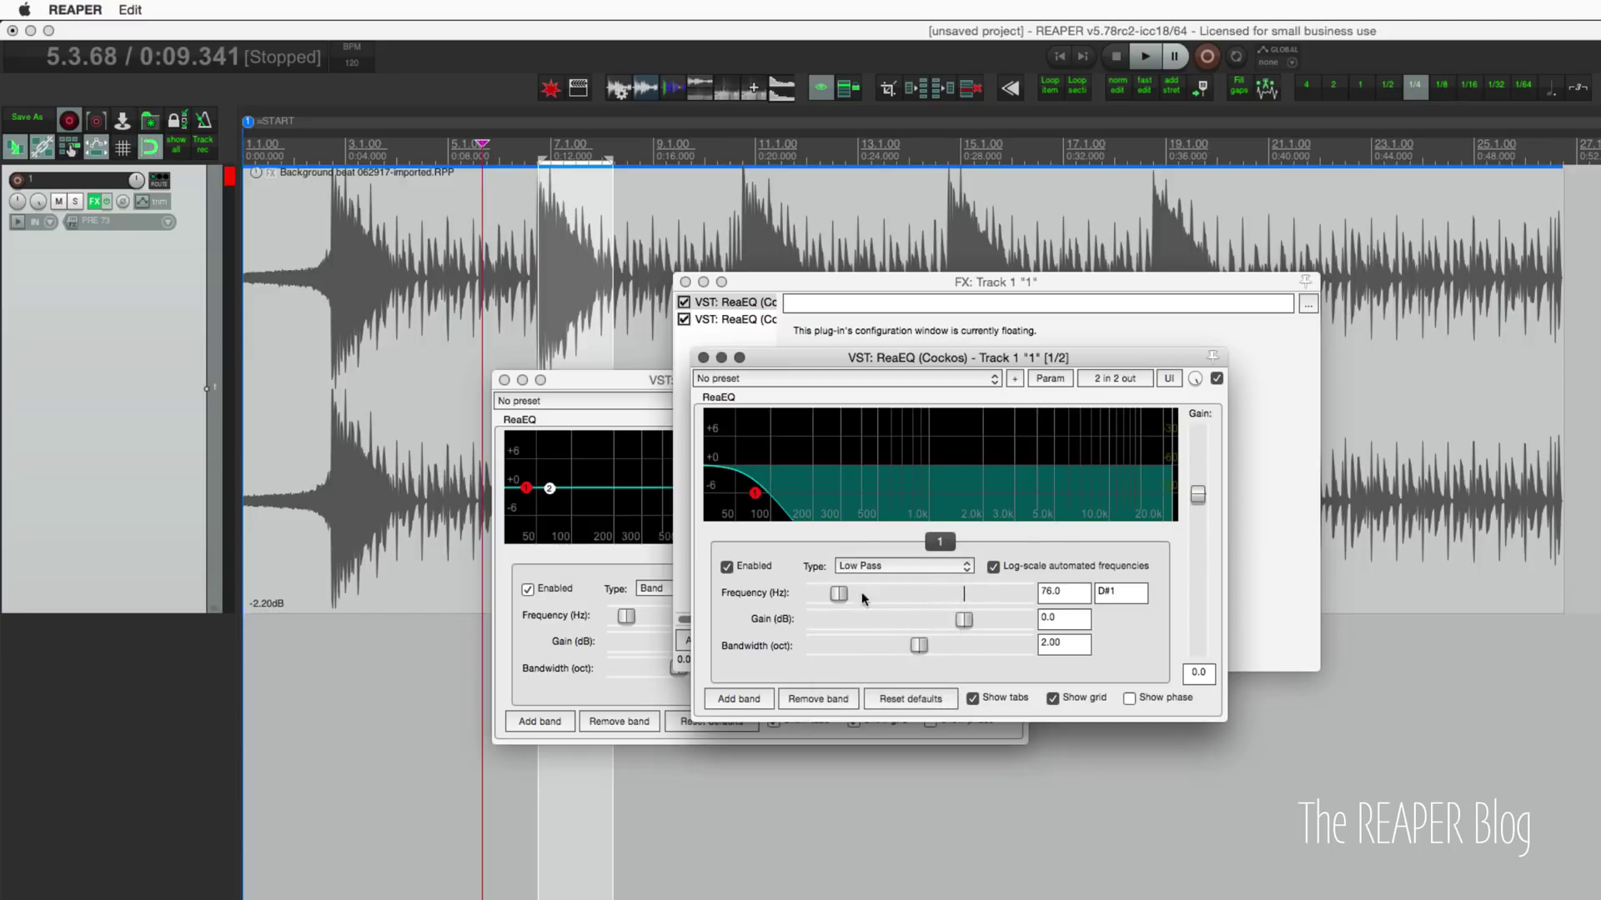
left_click_drag(604, 383, 479, 408)
left_click(892, 427)
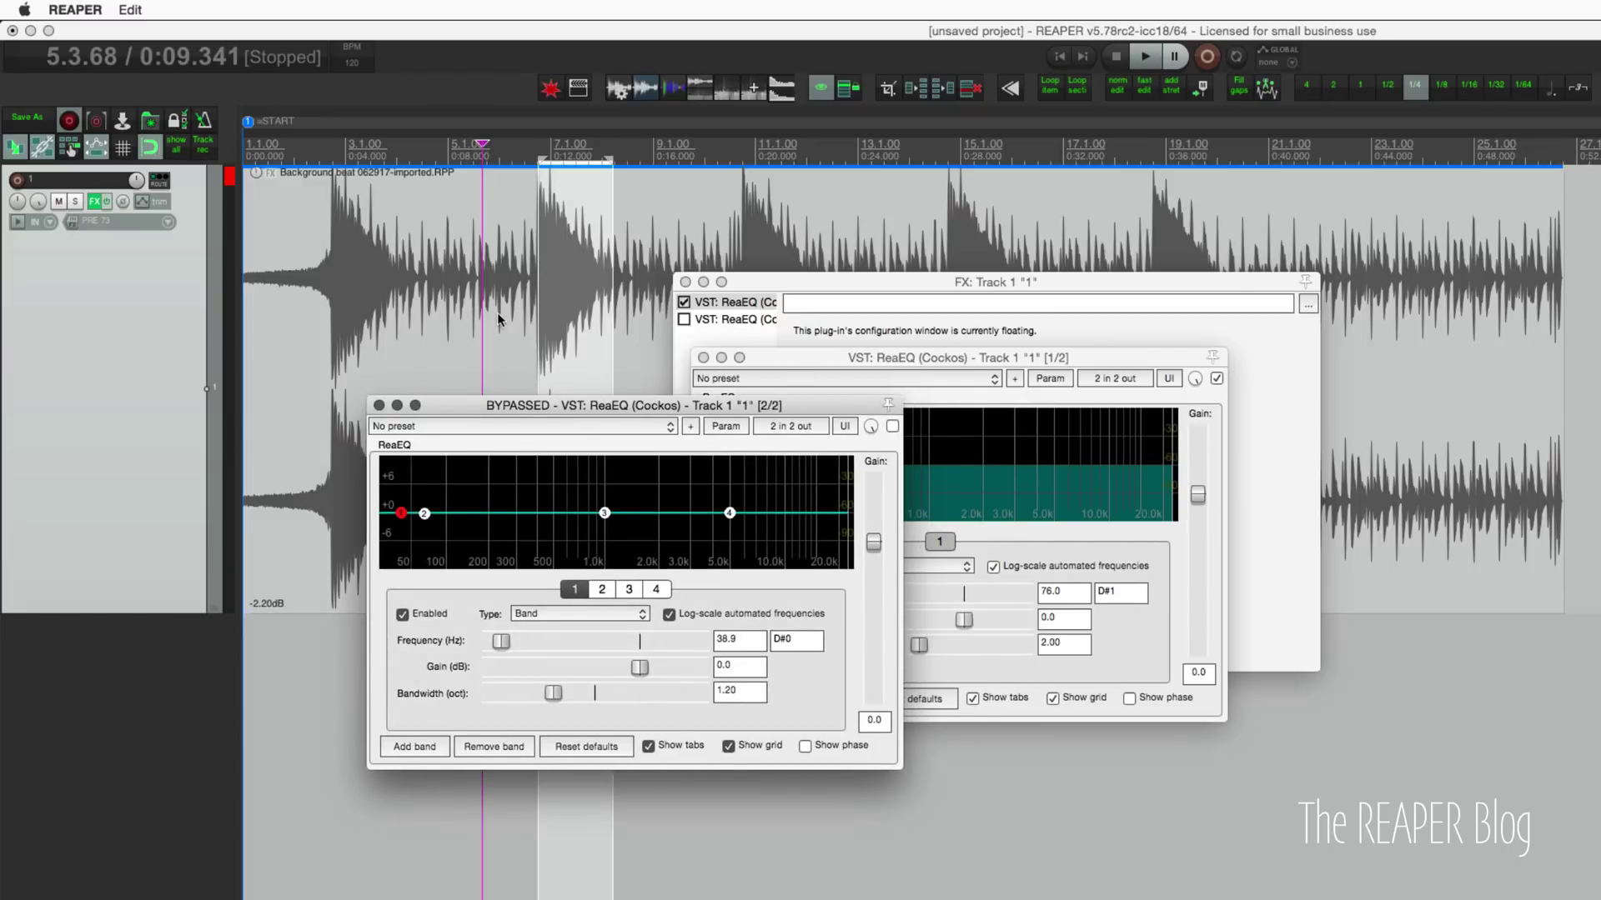
key("space")
left_click_drag(817, 357, 812, 338)
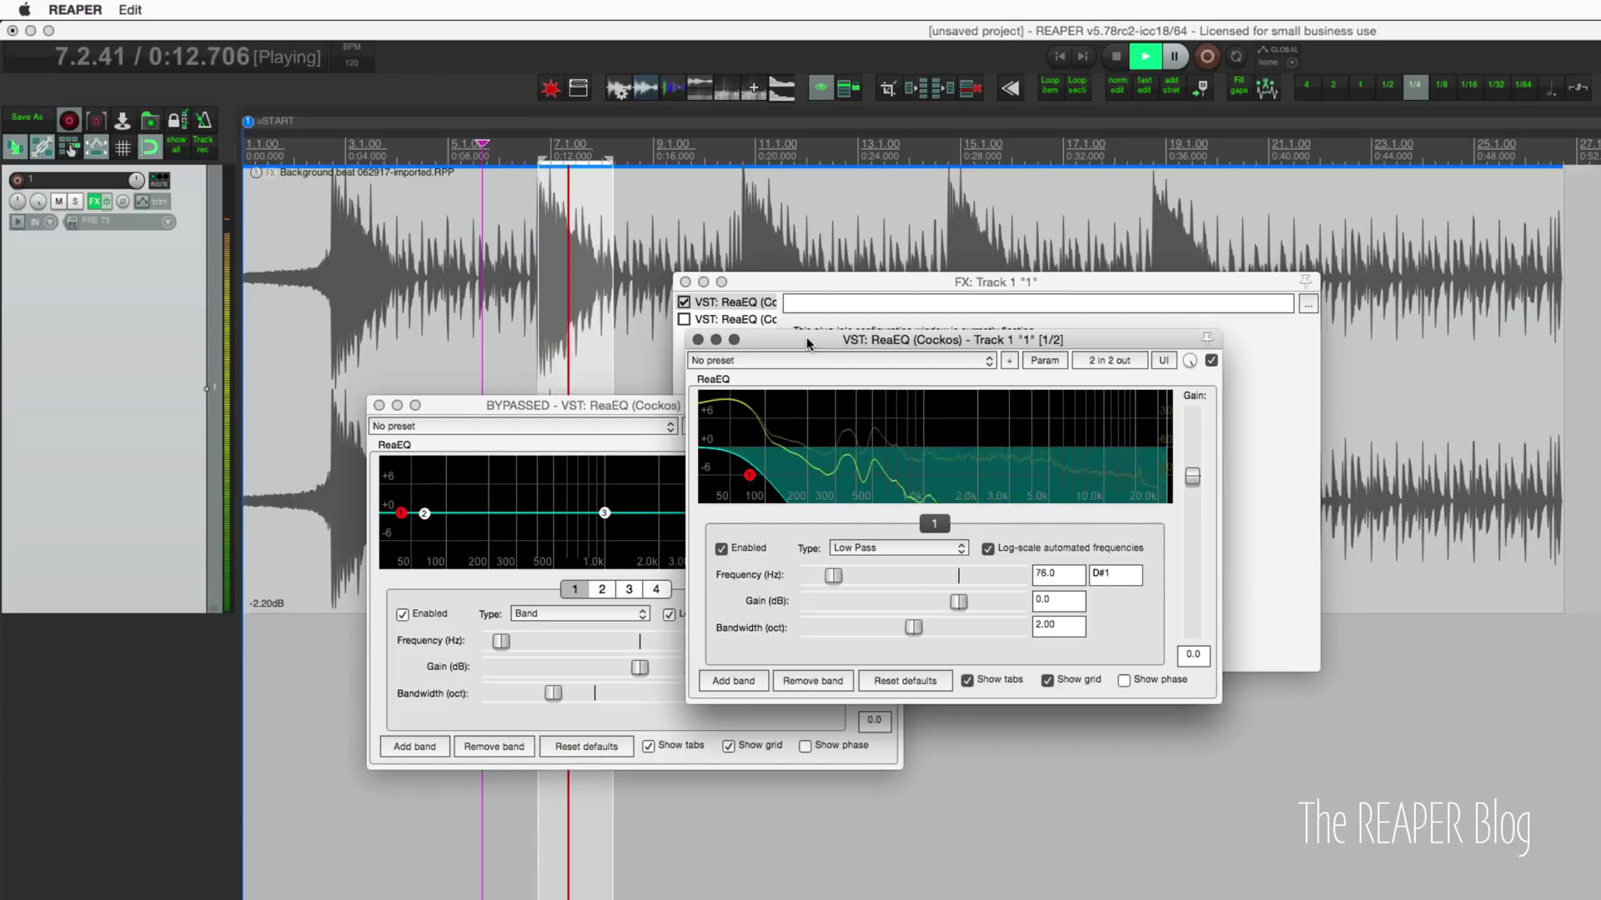
key("space")
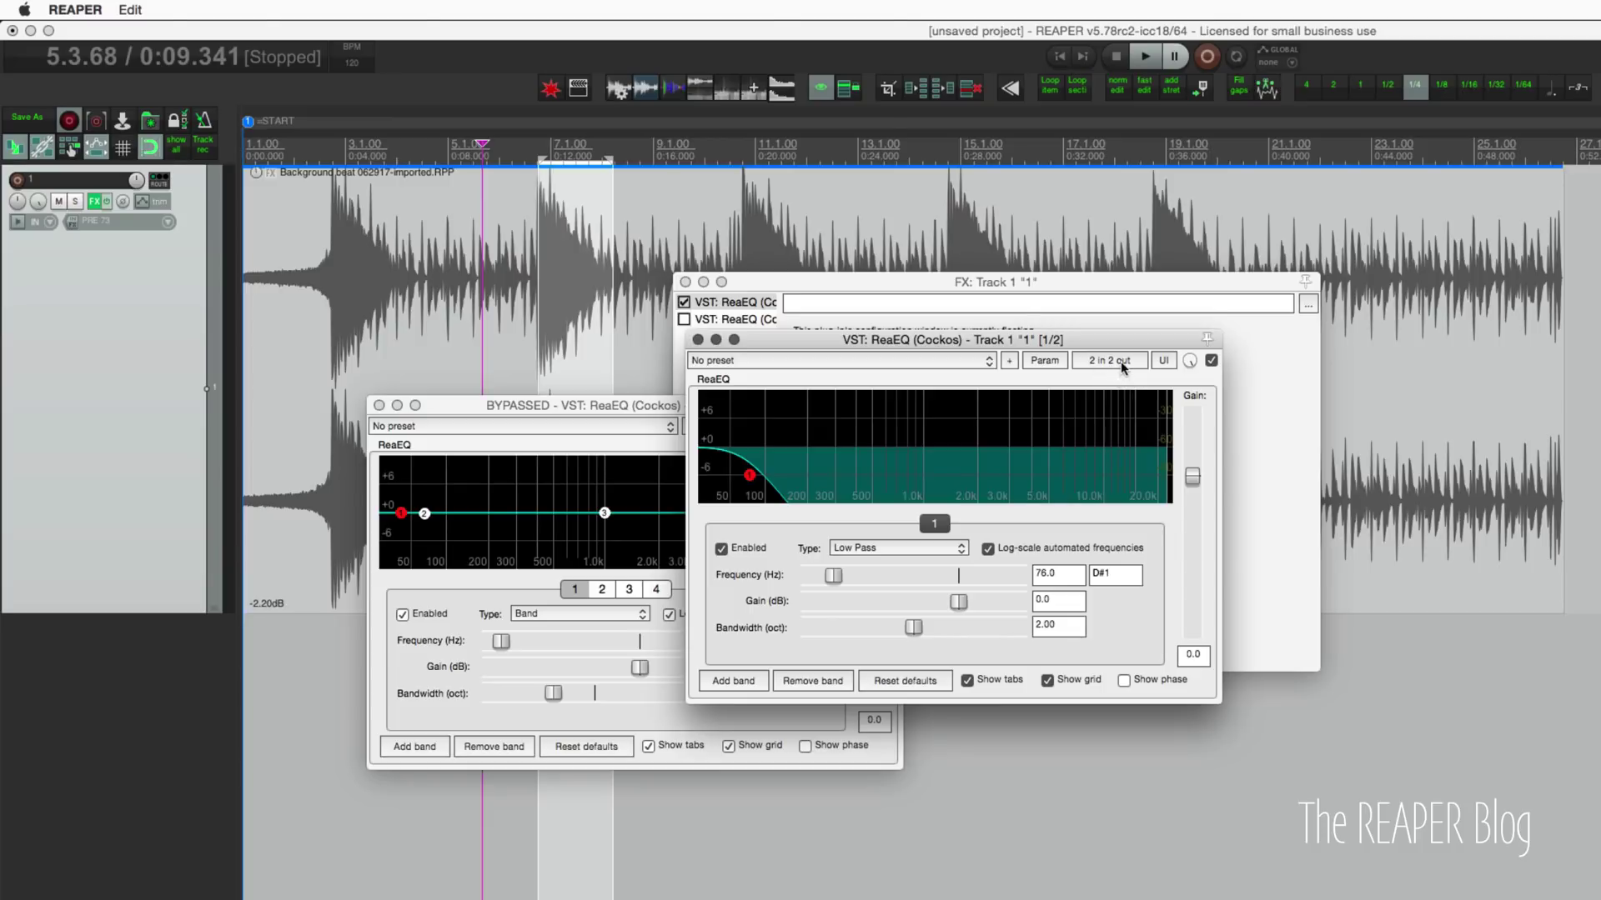
- Route the low-pass ReaEQ's outputs to channels 3/4 only on a four-channel track
left_click(1121, 362)
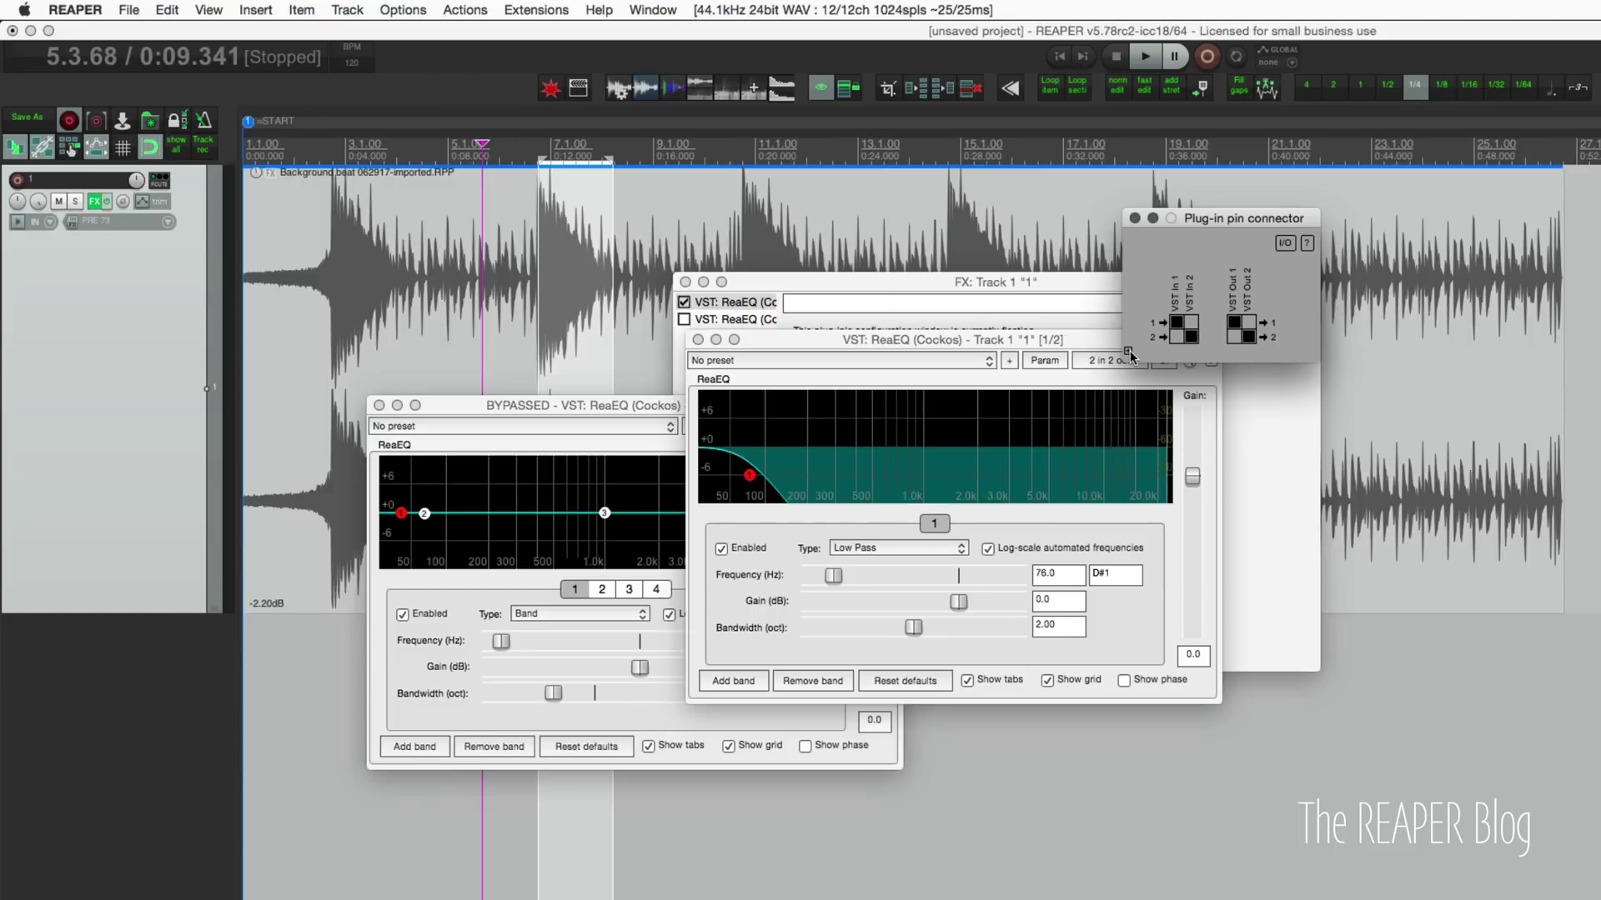
left_click(1128, 352)
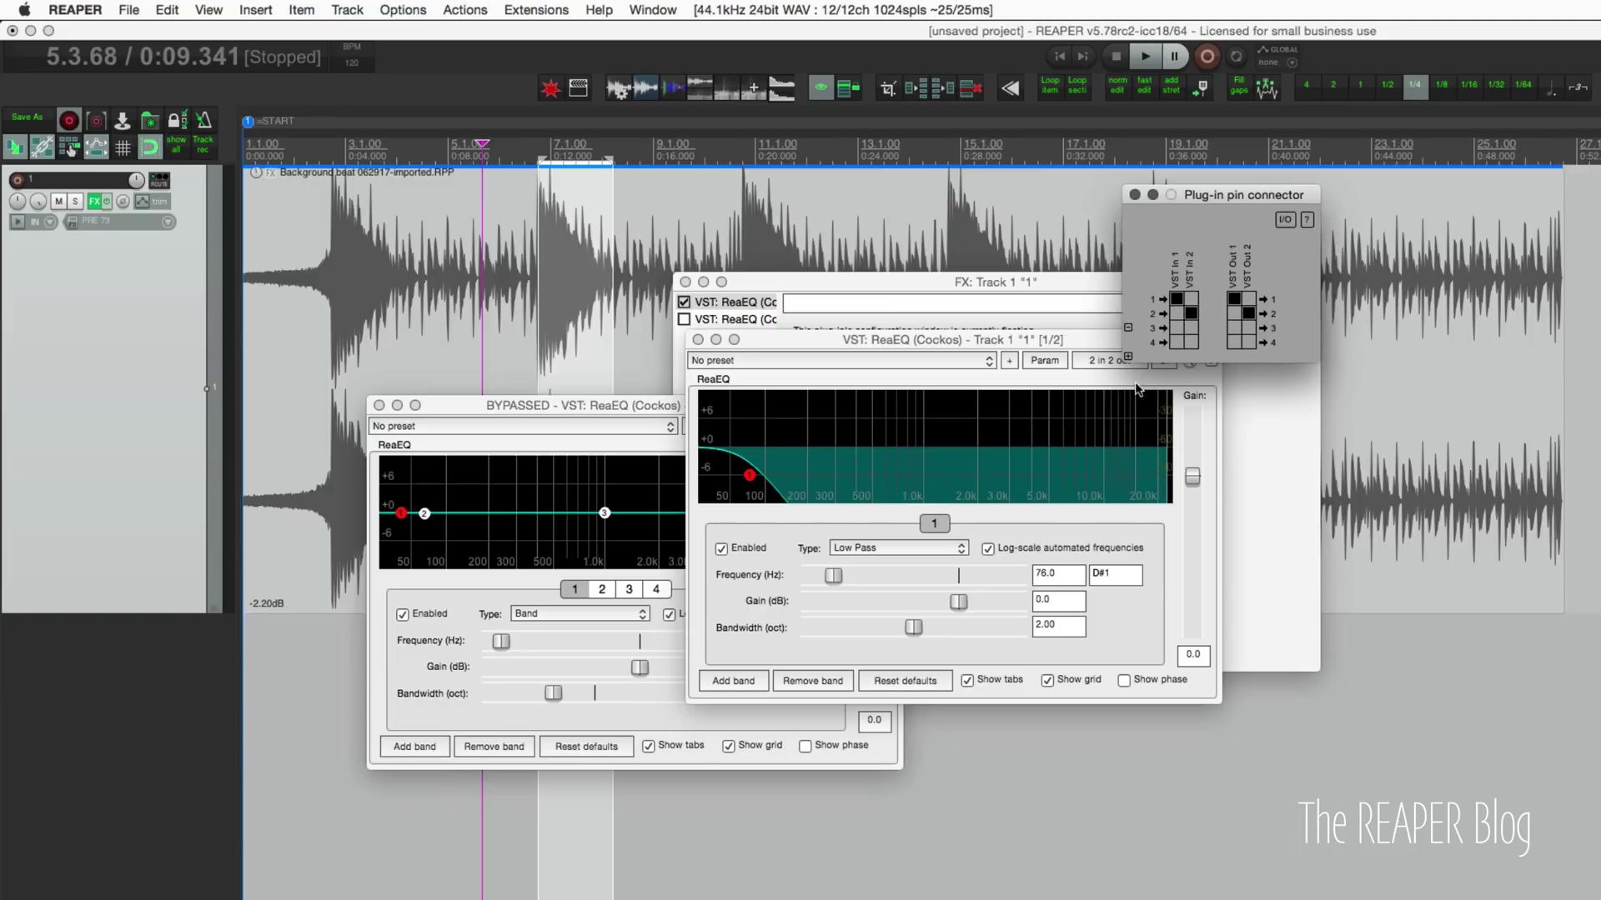
left_click(1235, 328)
left_click(1248, 342)
left_click(1248, 314)
left_click(1234, 298)
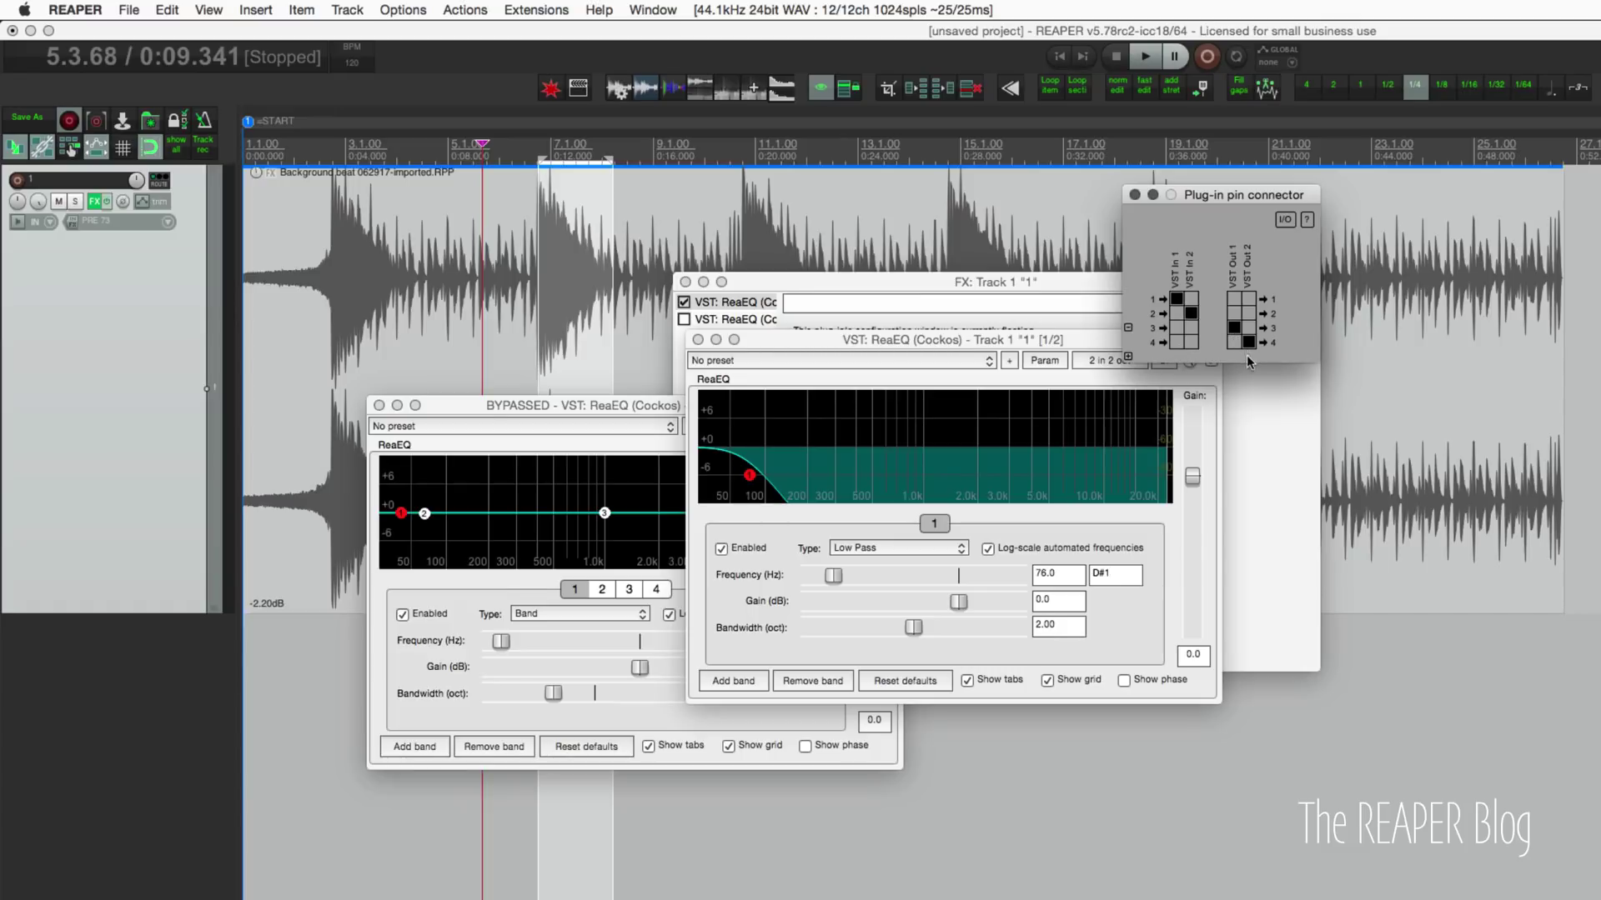
left_click(1135, 194)
- Re-enable the second ReaEQ and arrange both EQ windows side by side
left_click_drag(563, 404, 550, 403)
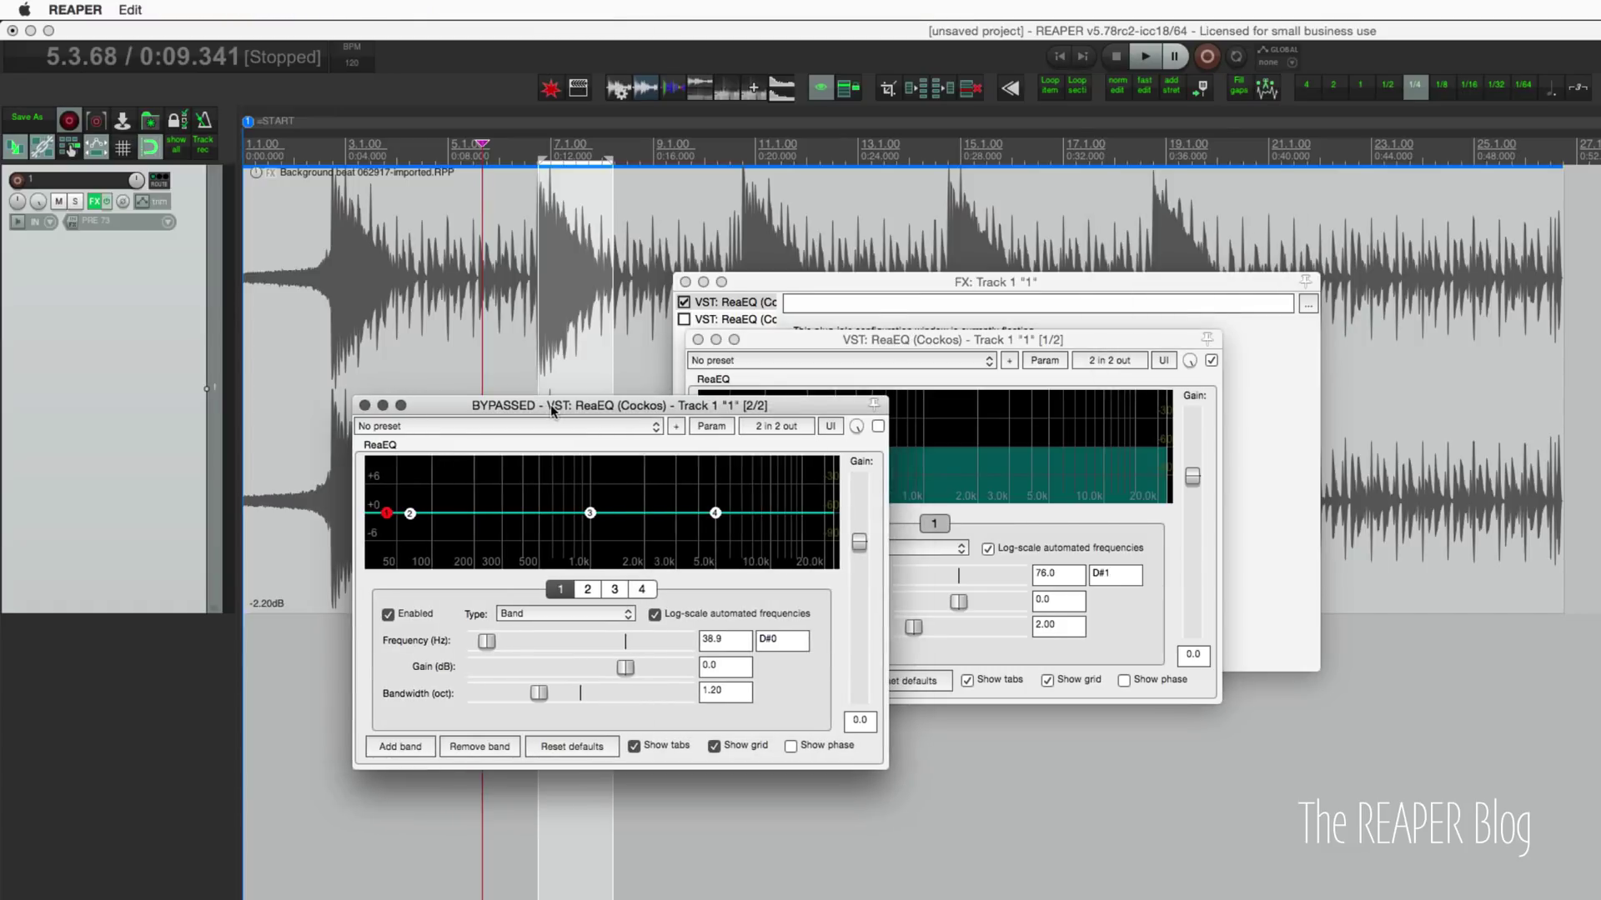
left_click(878, 426)
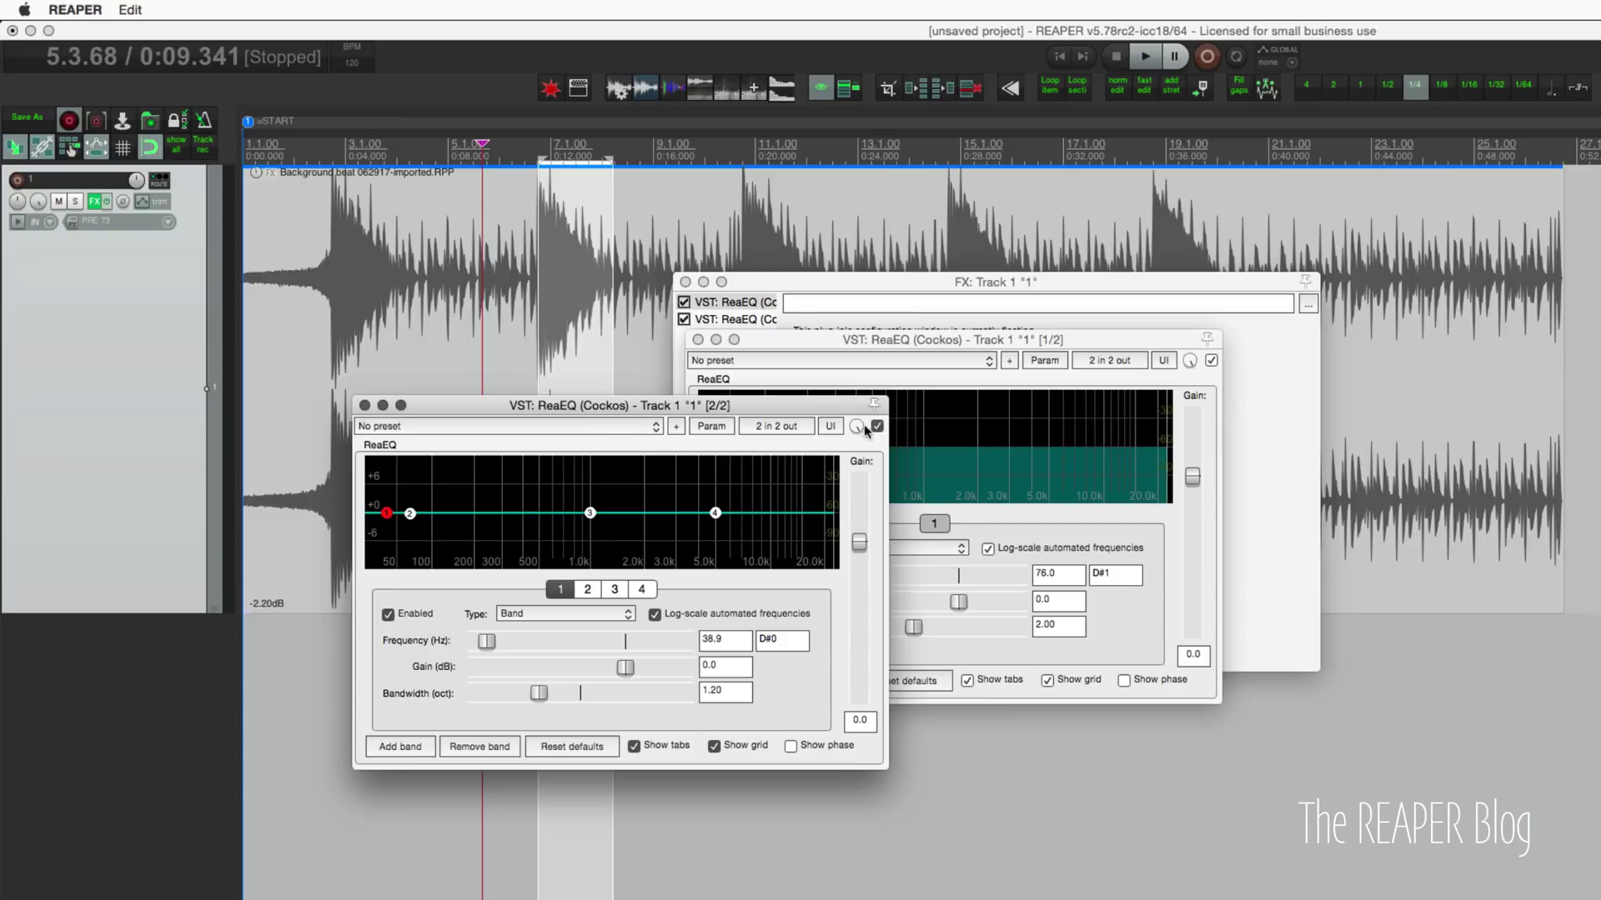
left_click(842, 342)
left_click_drag(842, 342, 1063, 410)
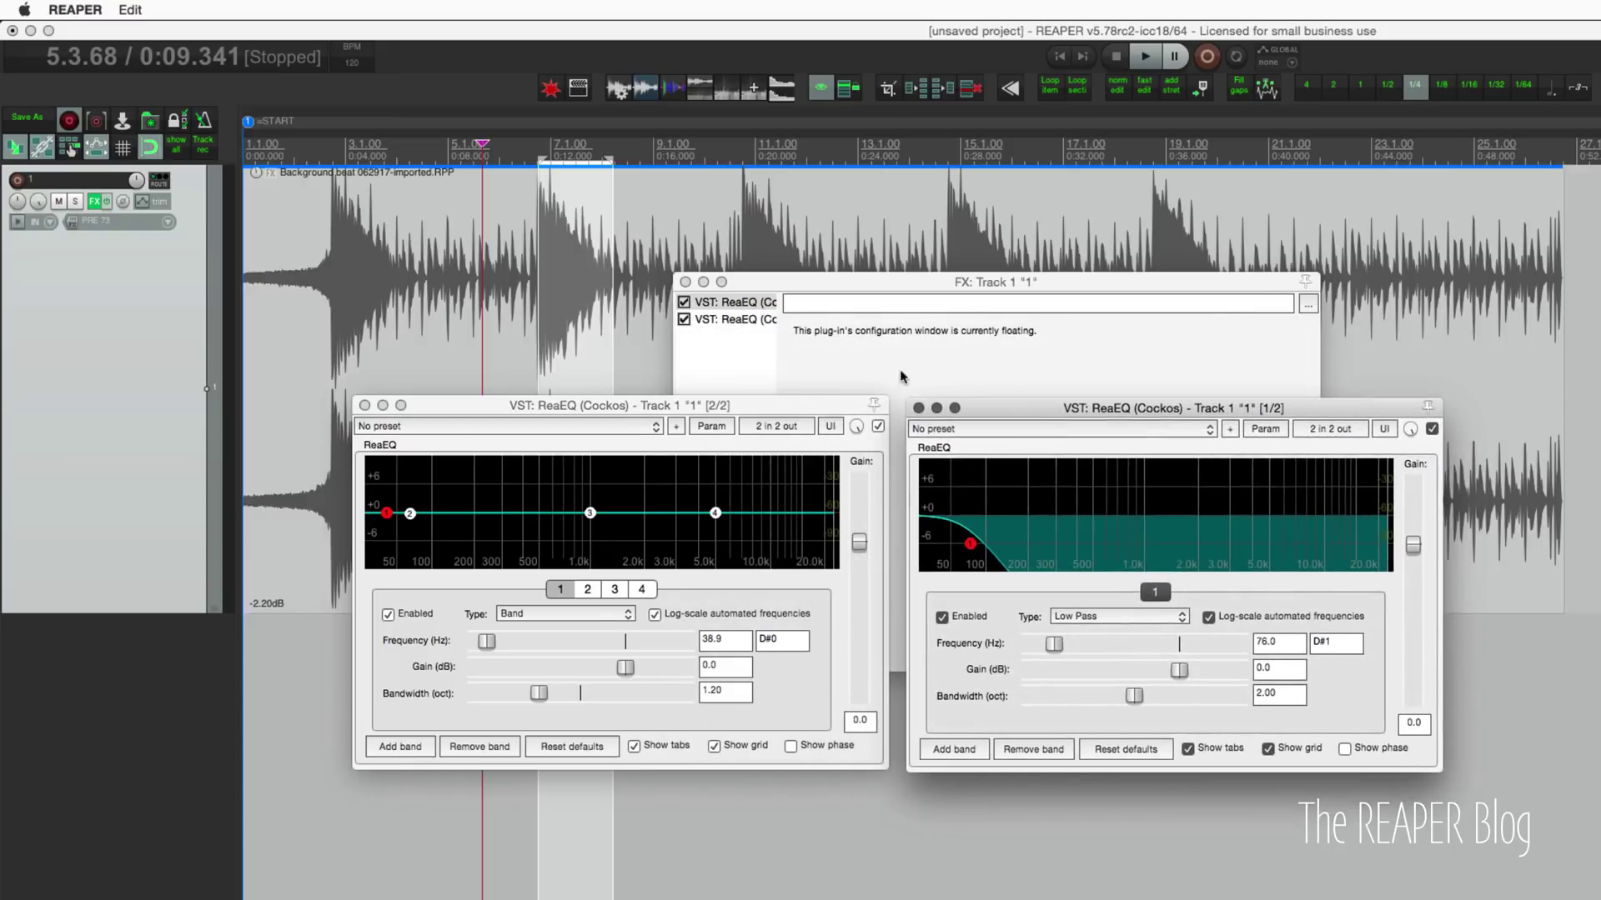
left_click_drag(776, 404, 777, 398)
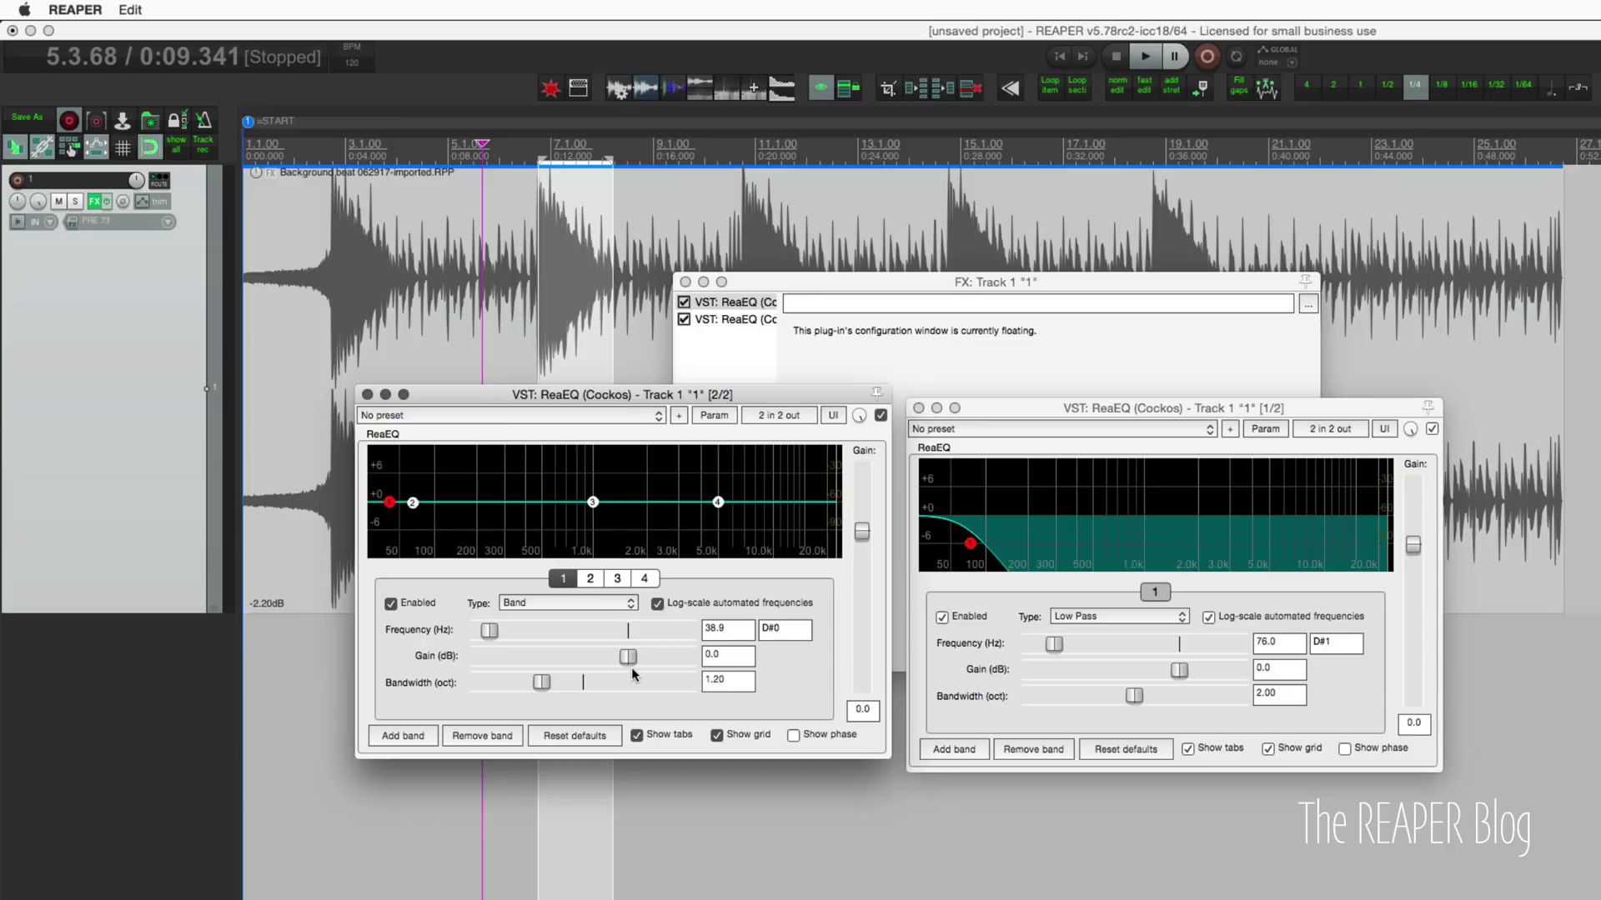
- Modulate band 1 gain from the sidechain signal on track audio channels 3+4
key("shift+alt+p")
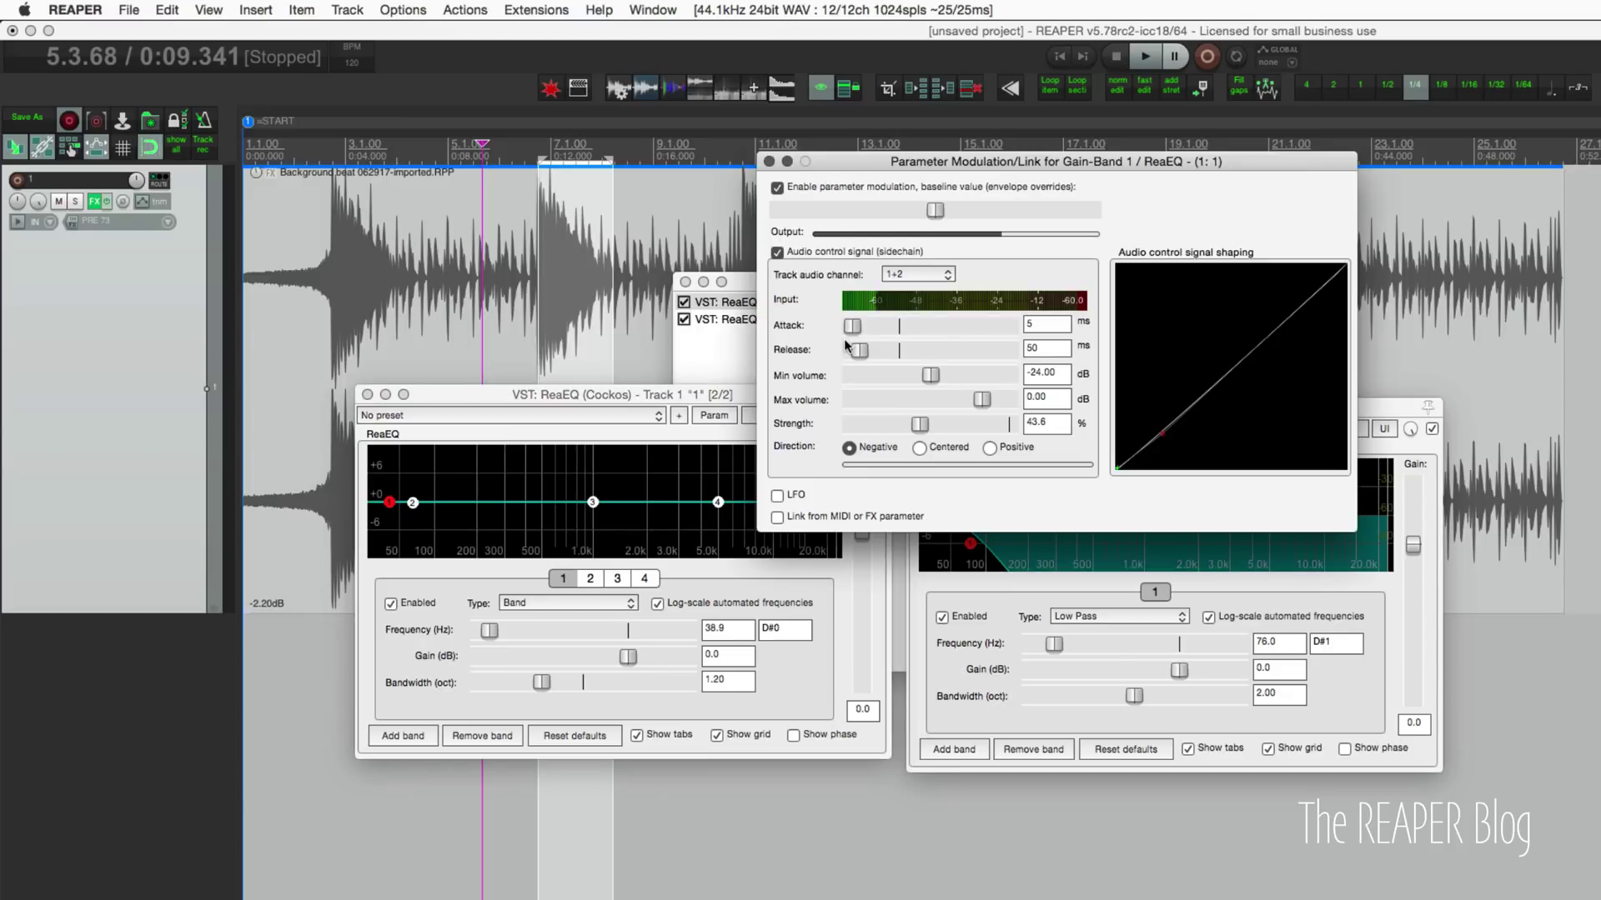
left_click(919, 275)
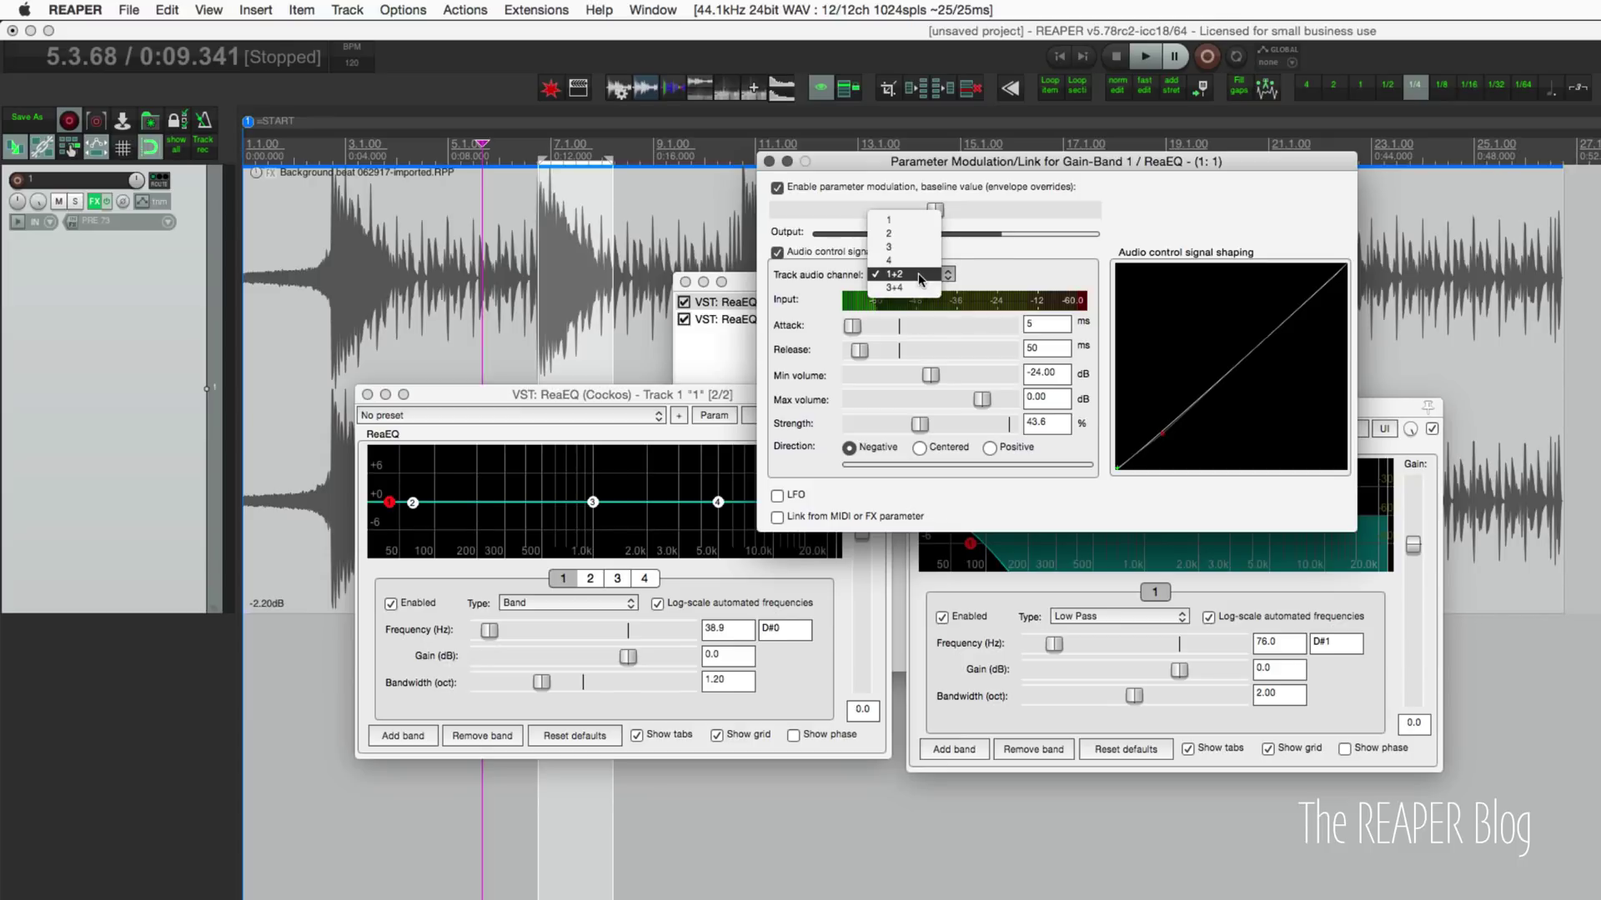
left_click(896, 287)
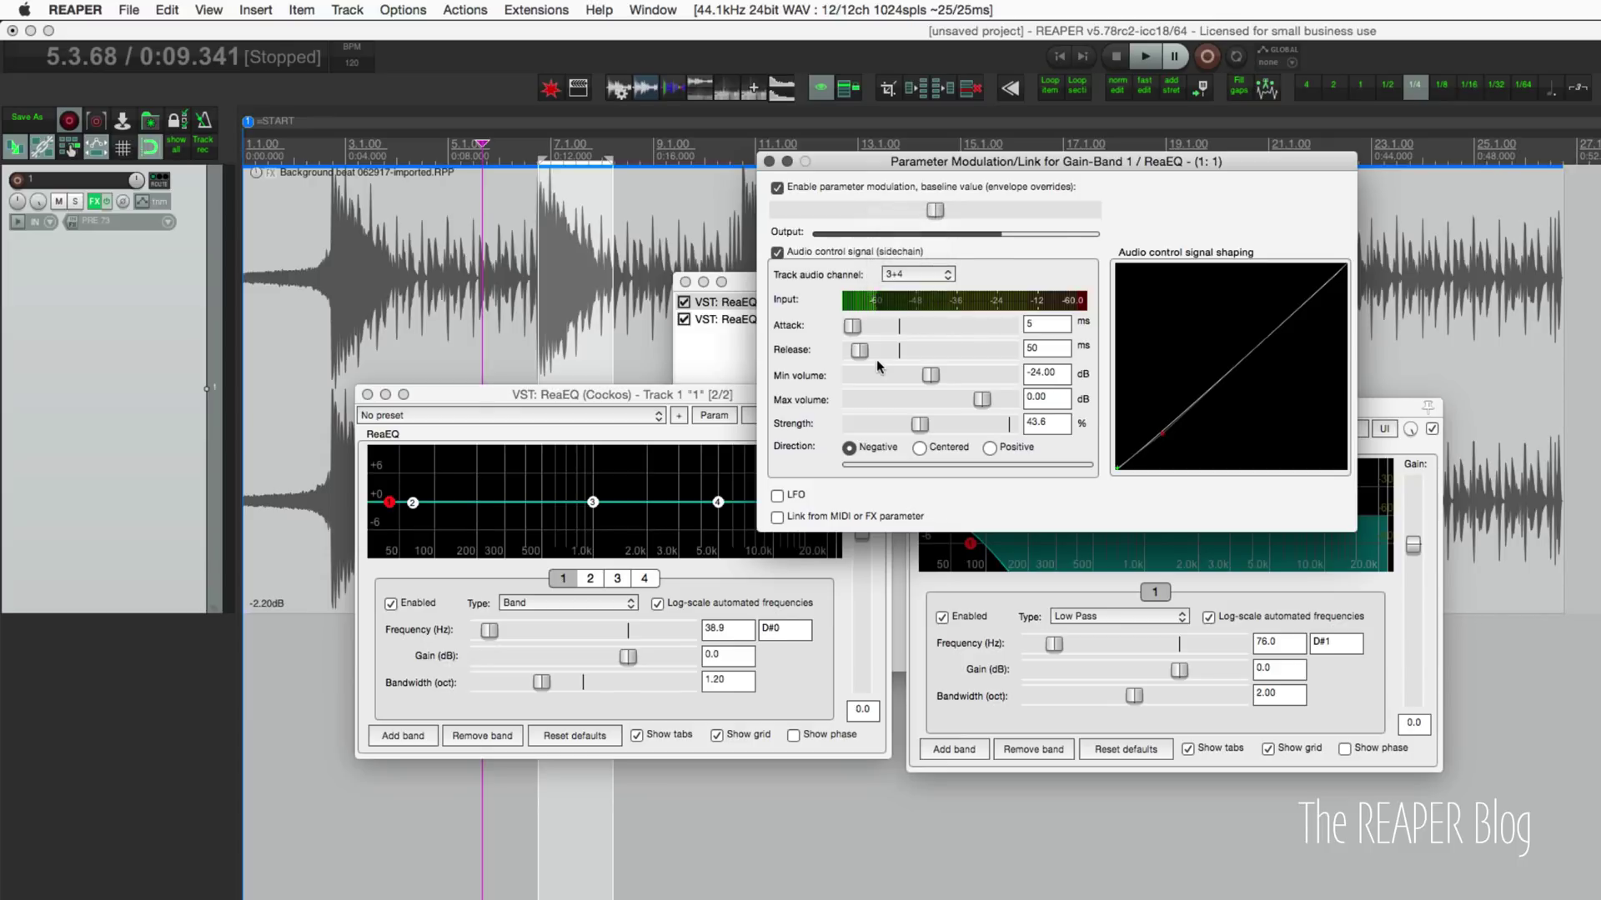
- Play the drum loop to confirm the gain dips on hits, then close the modulation window
left_click(305, 213)
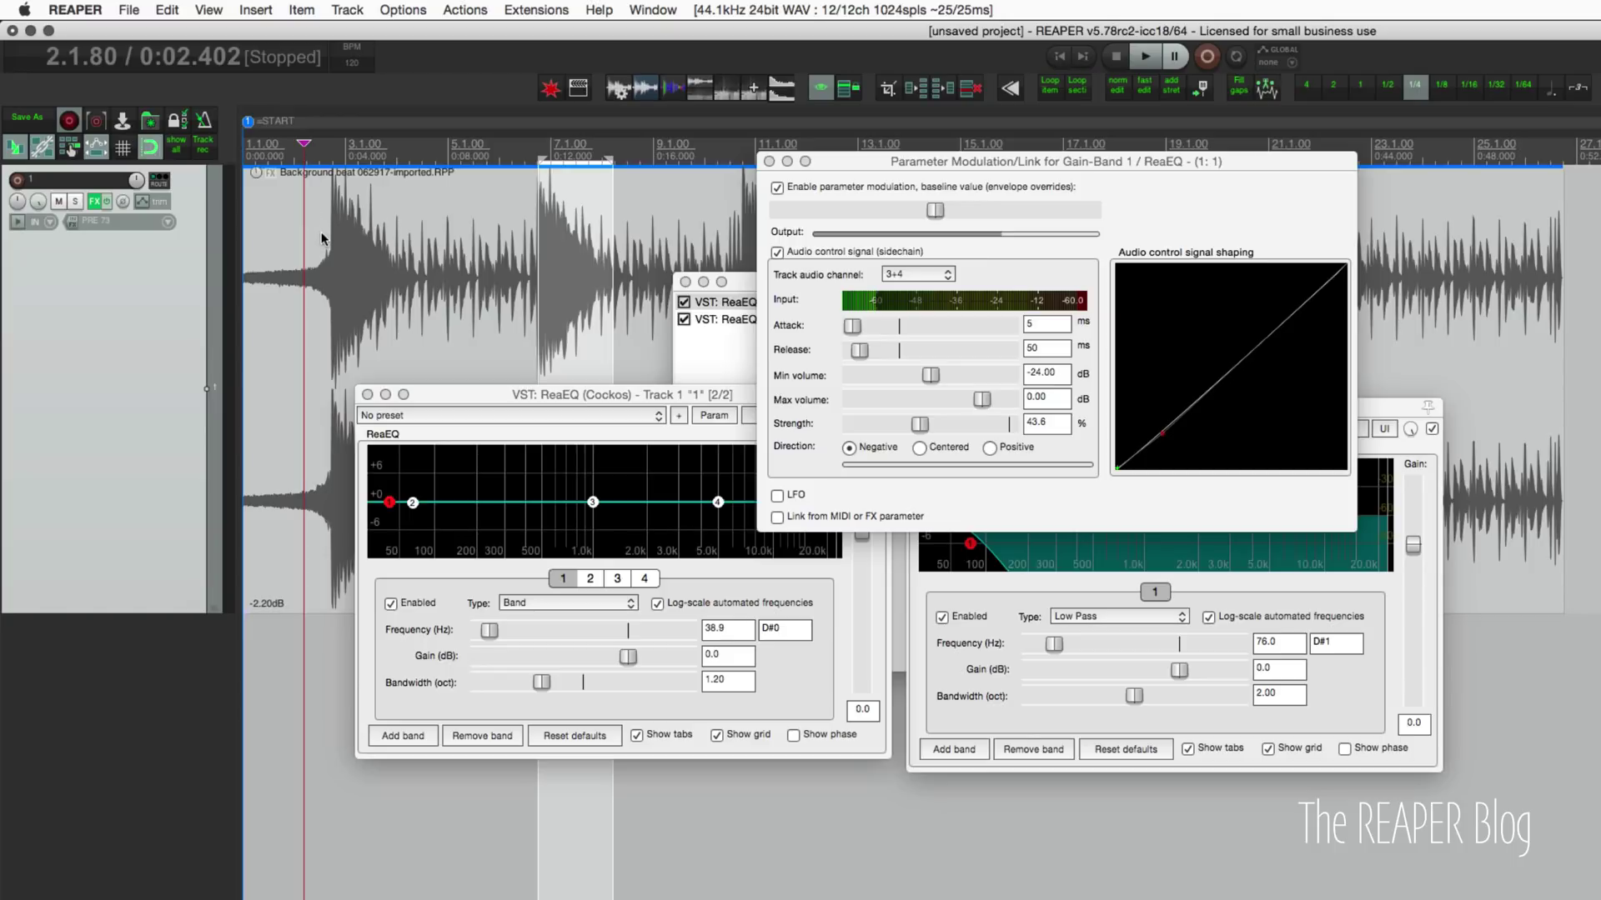
key("space")
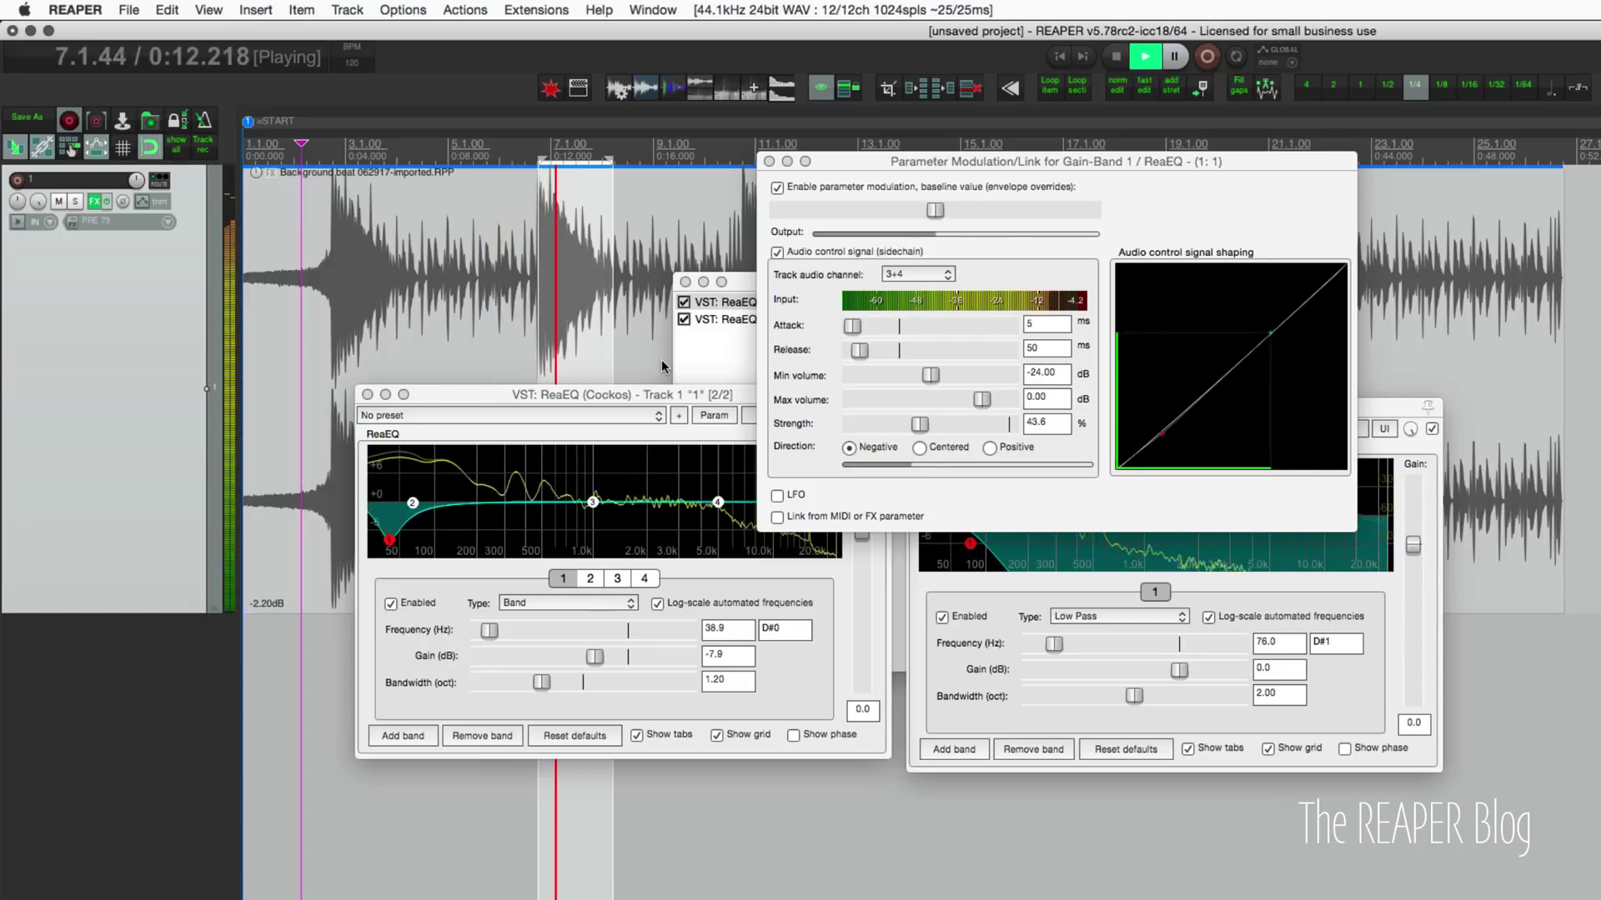
key("space")
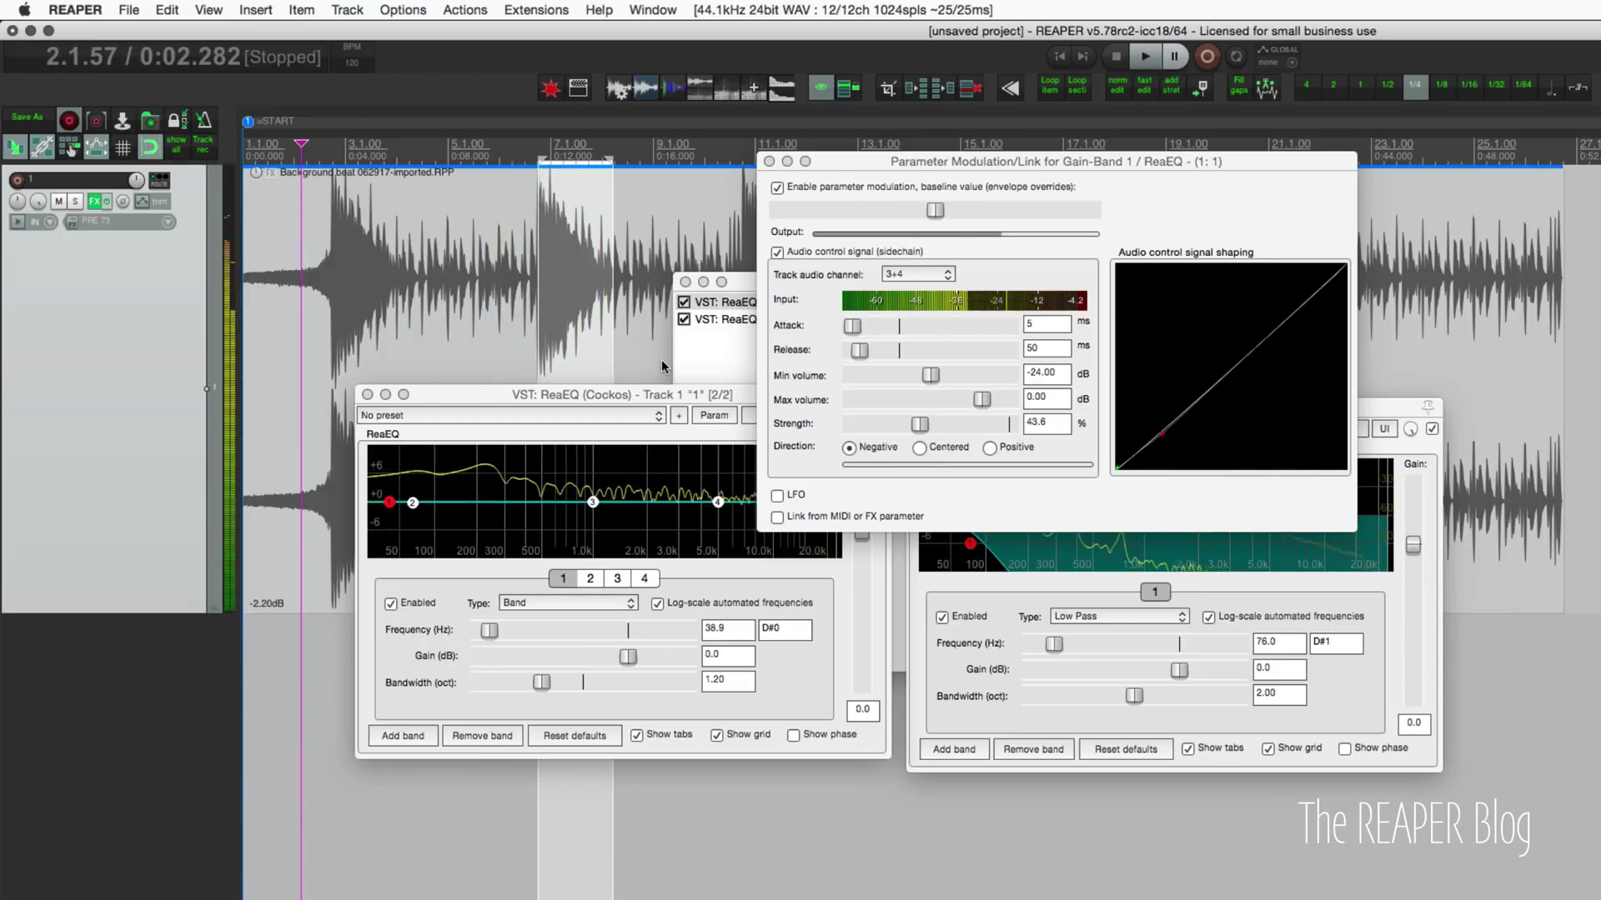
left_click_drag(658, 390, 647, 374)
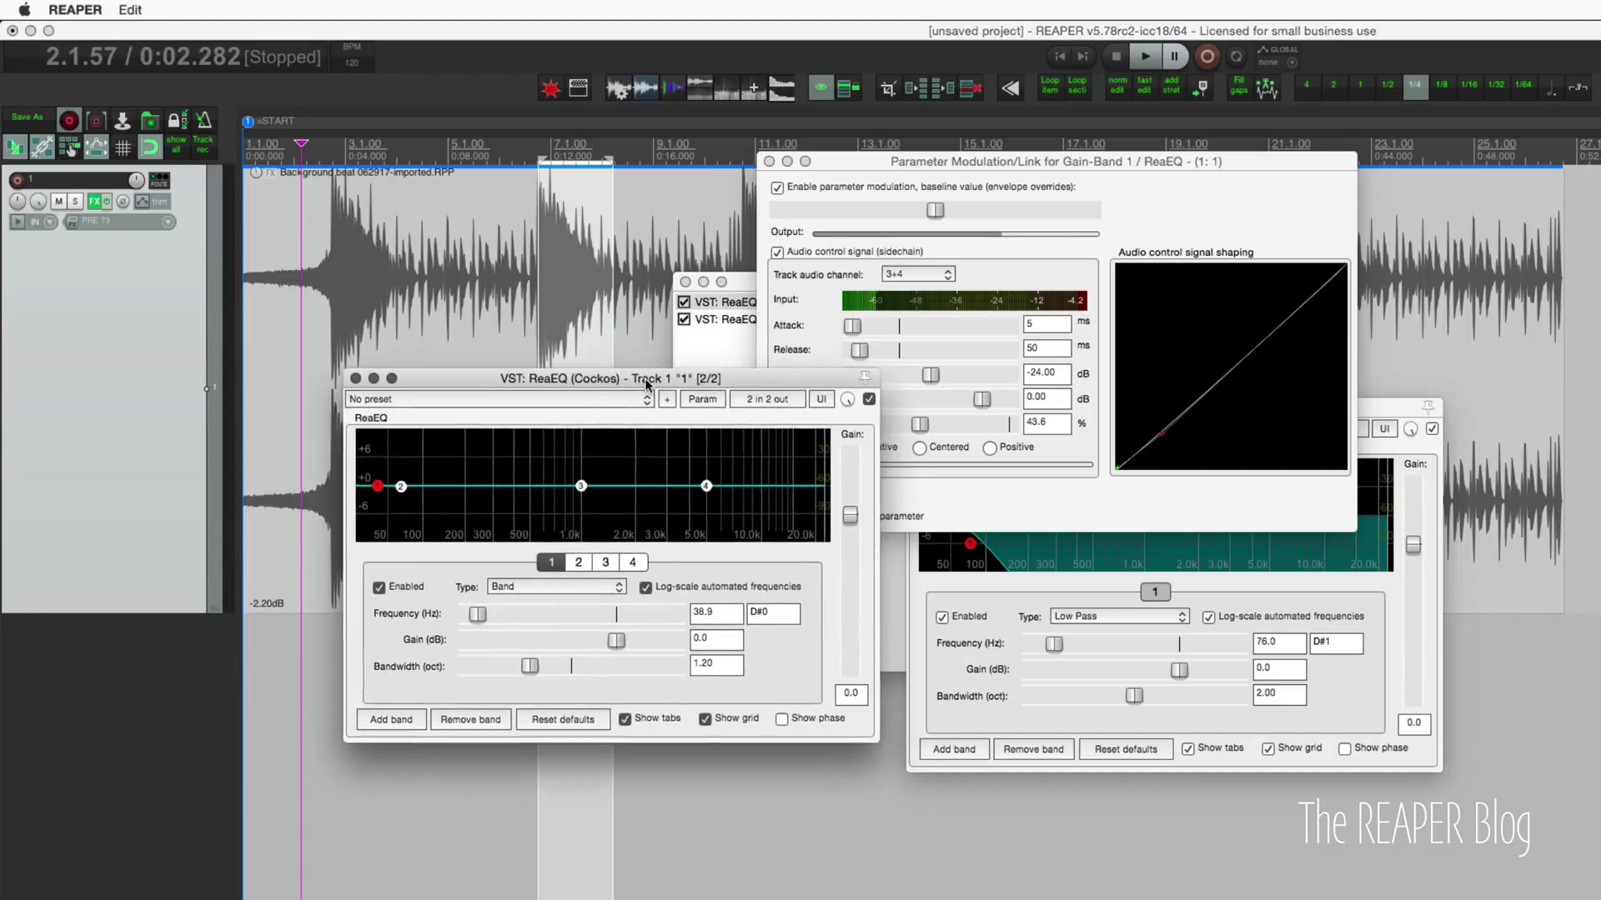
left_click(769, 162)
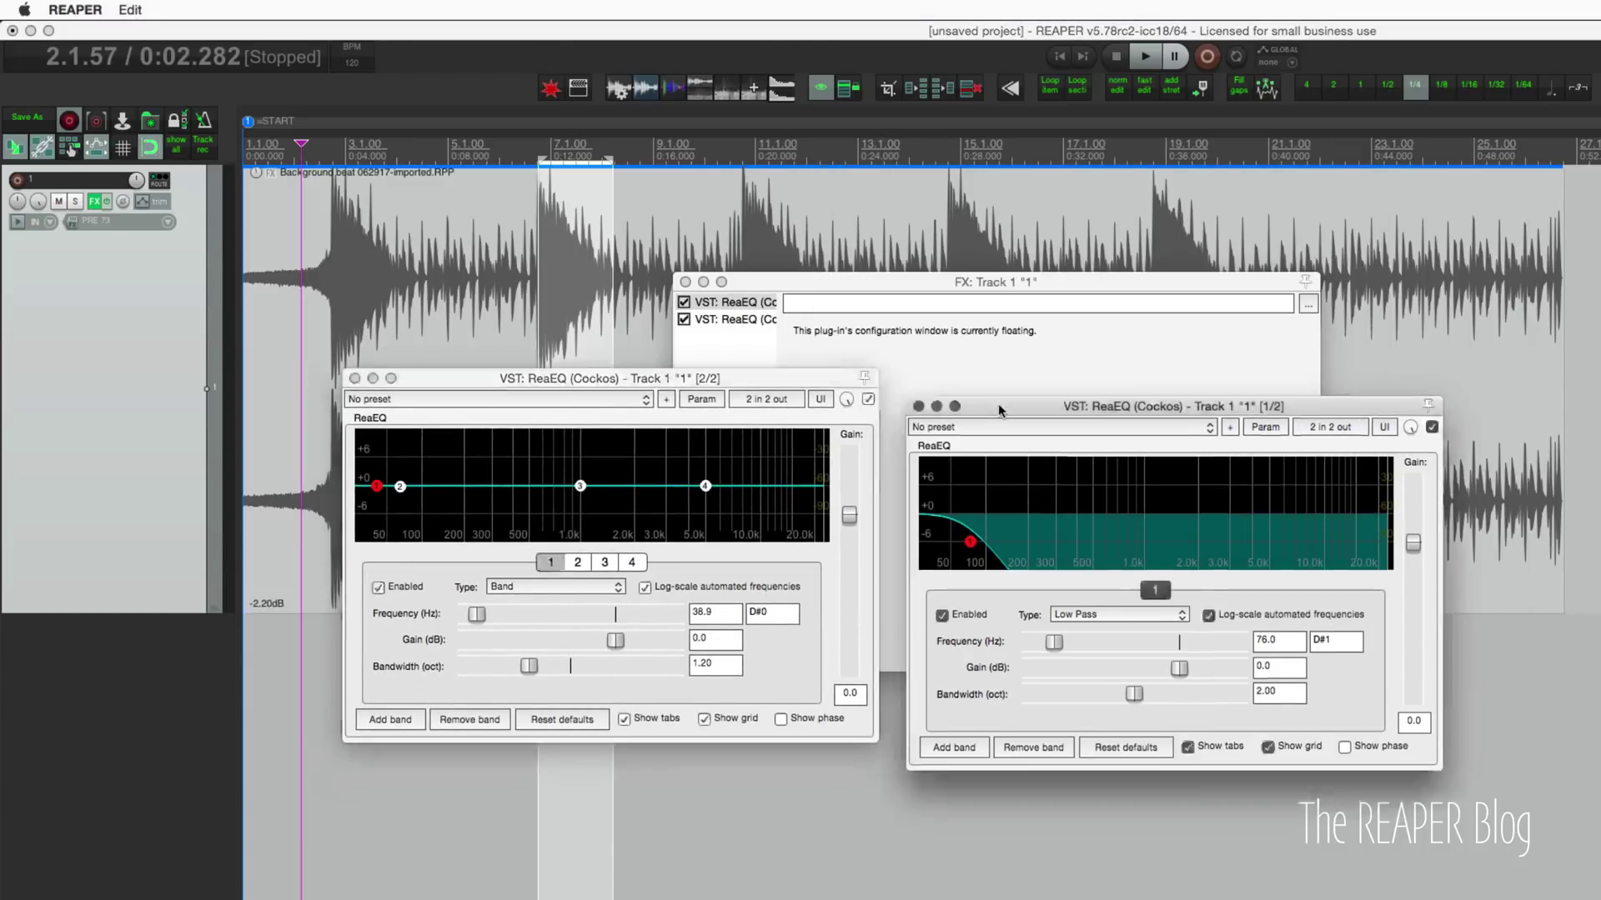
- Nudge the second ReaEQ's band 2 up slightly around 68 Hz
left_click_drag(998, 405, 985, 384)
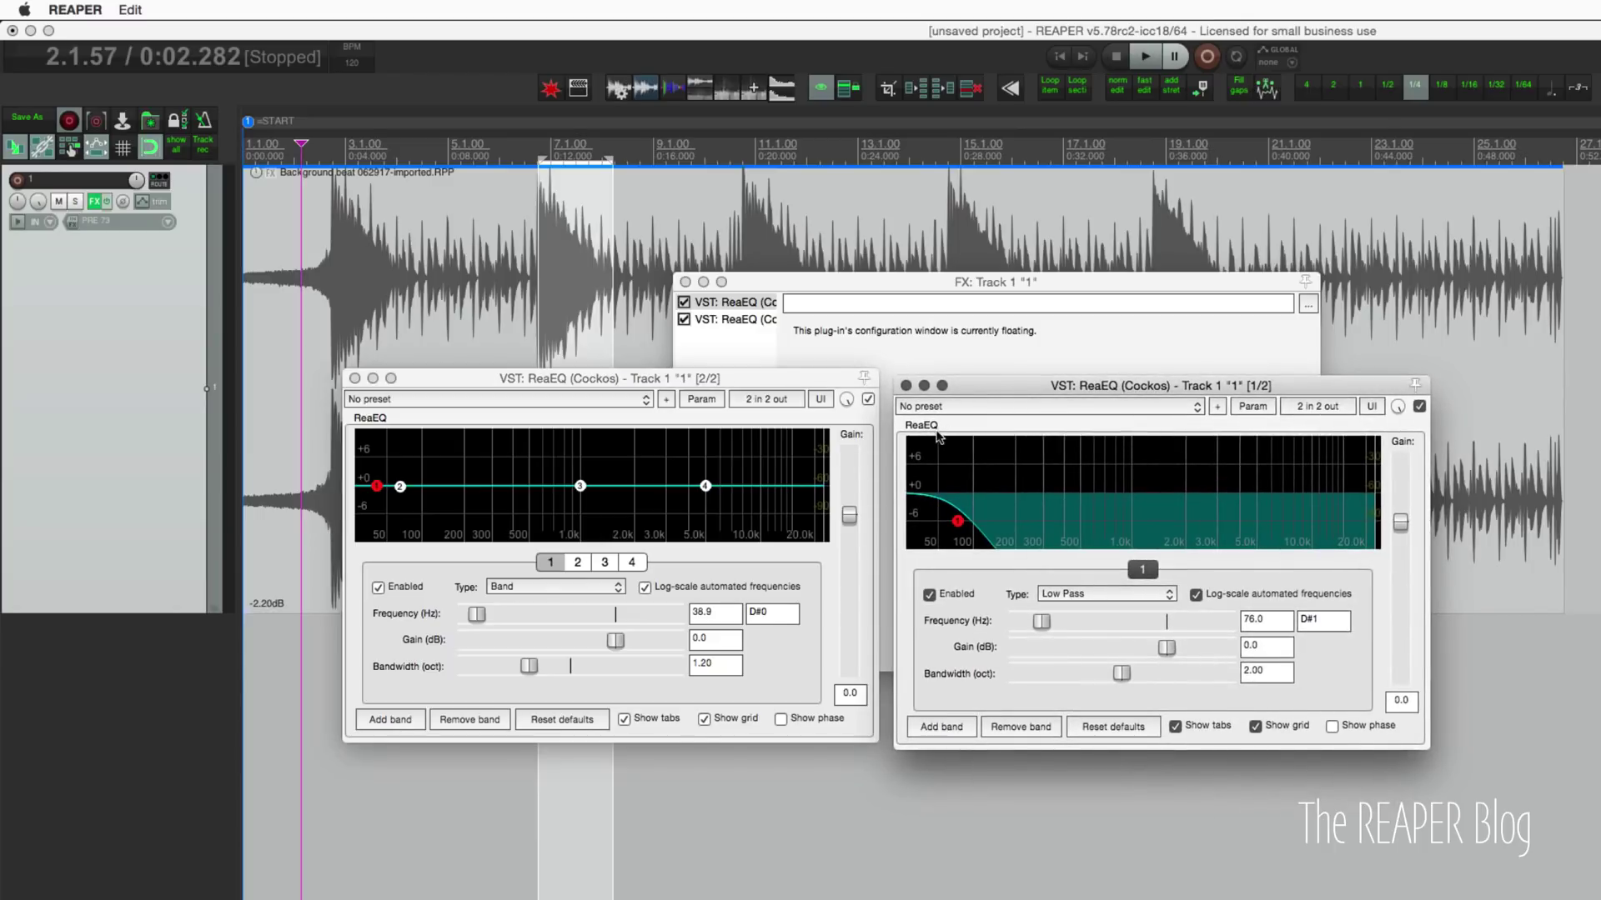
mouse_move(961, 516)
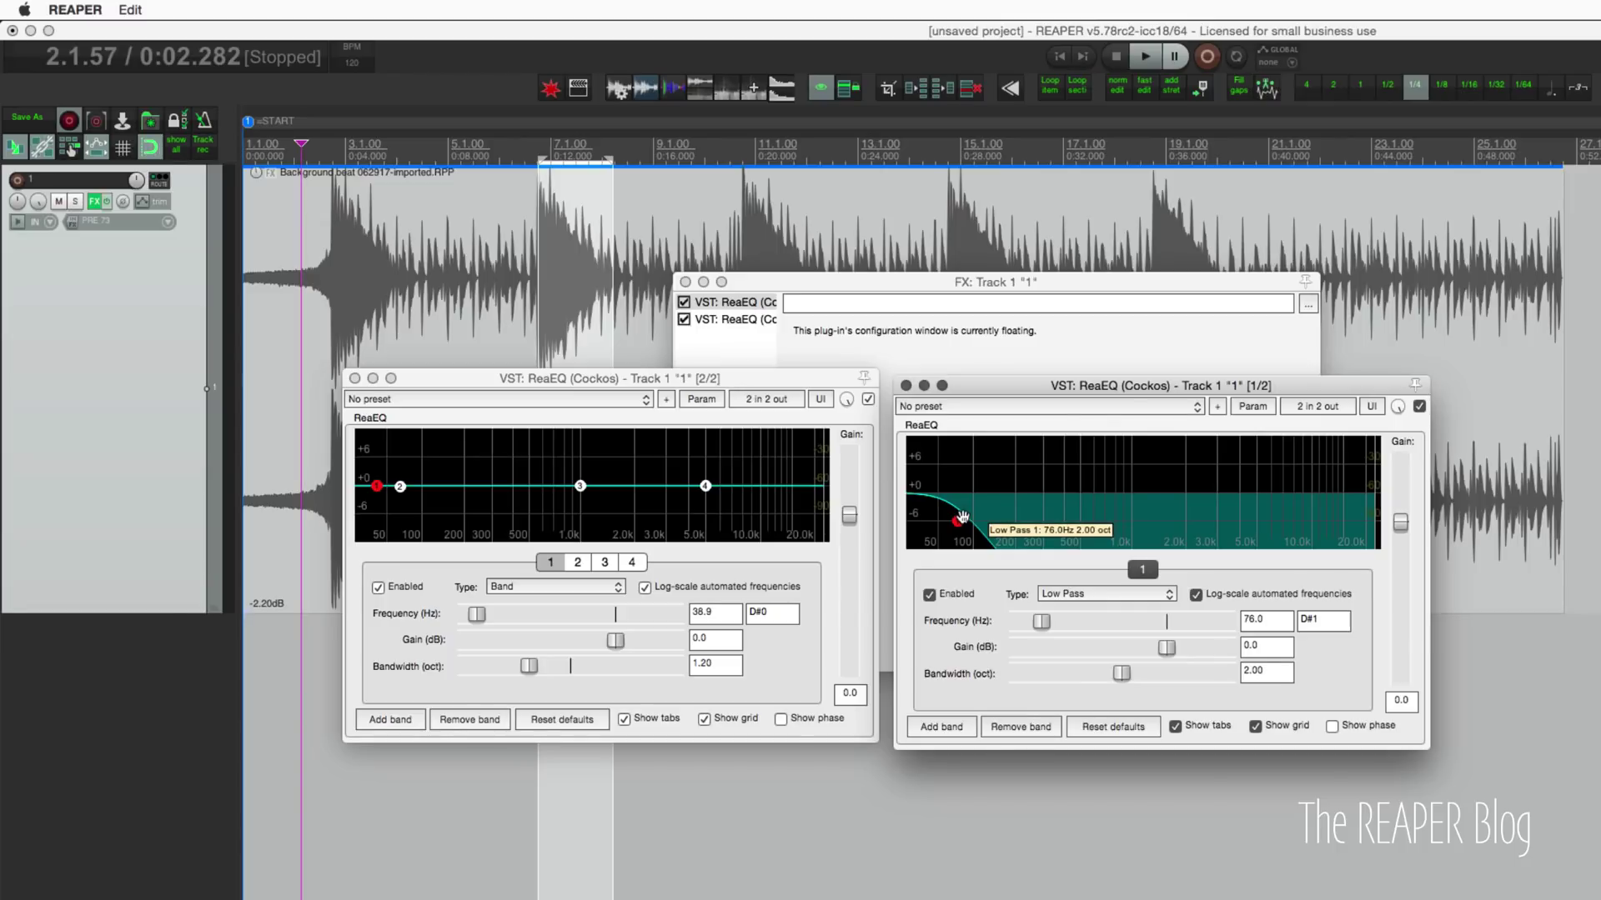
left_click(579, 486)
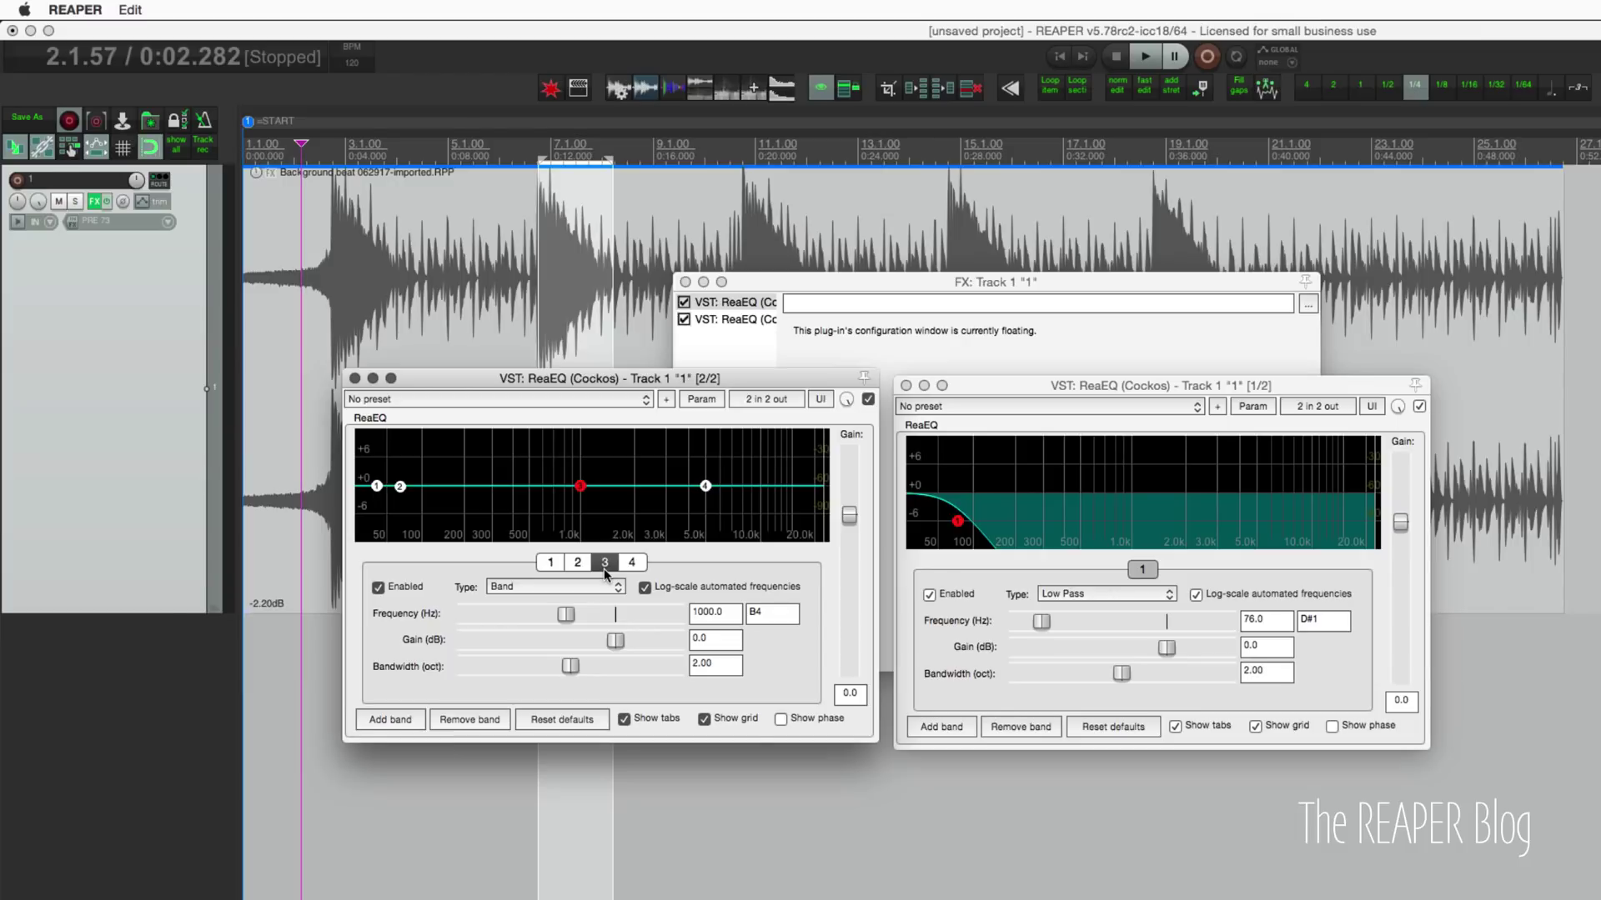
left_click(400, 486)
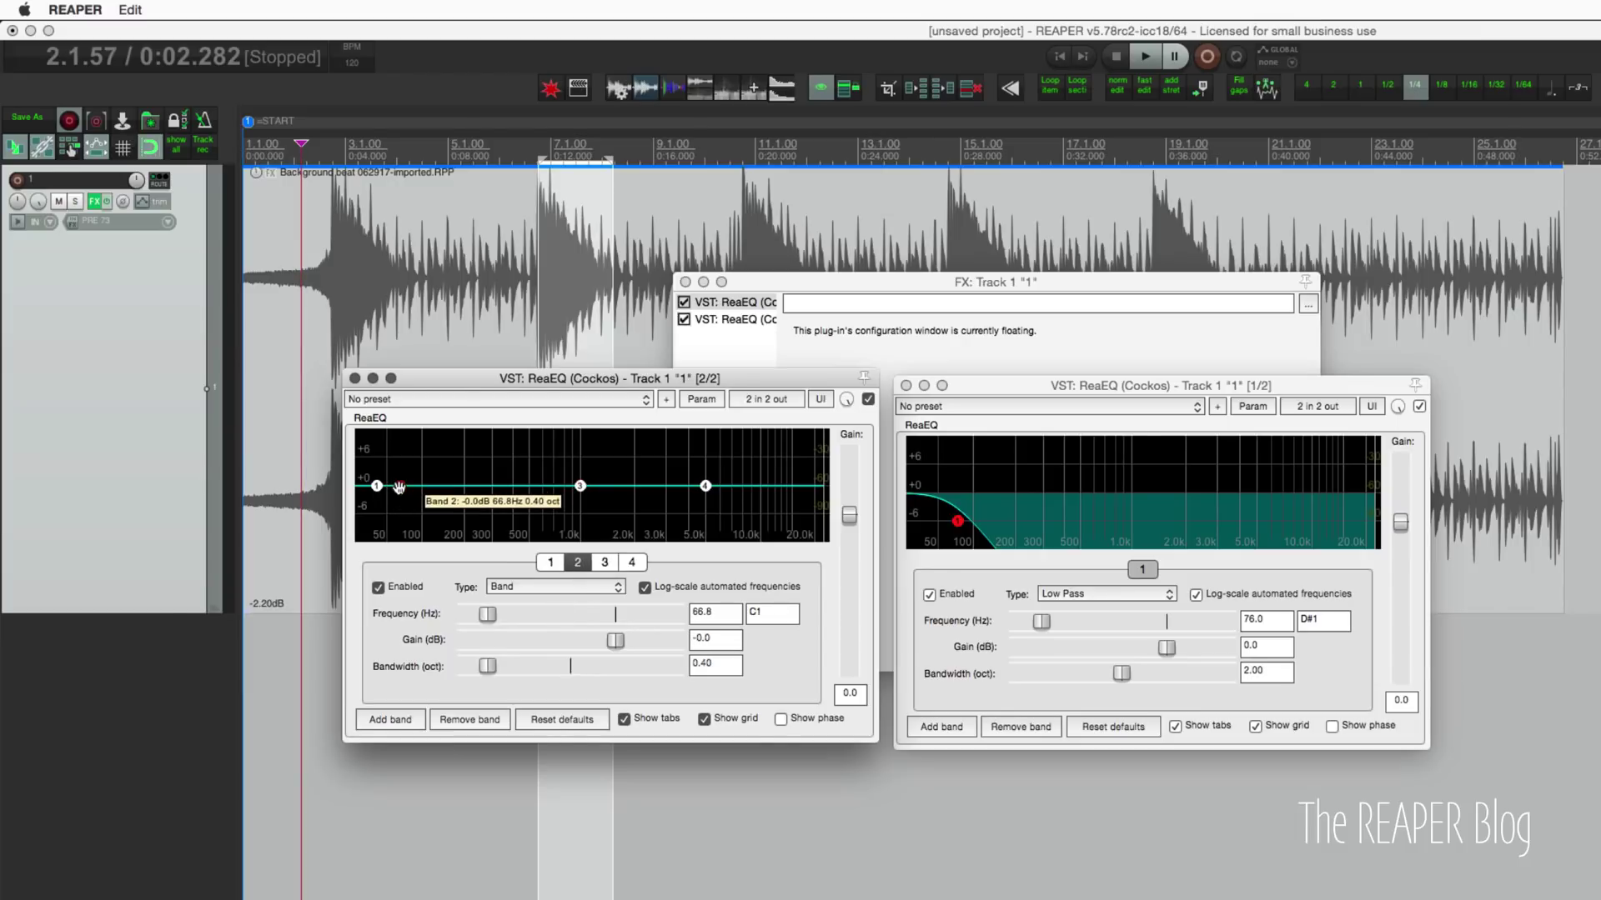
left_click_drag(400, 486, 401, 480)
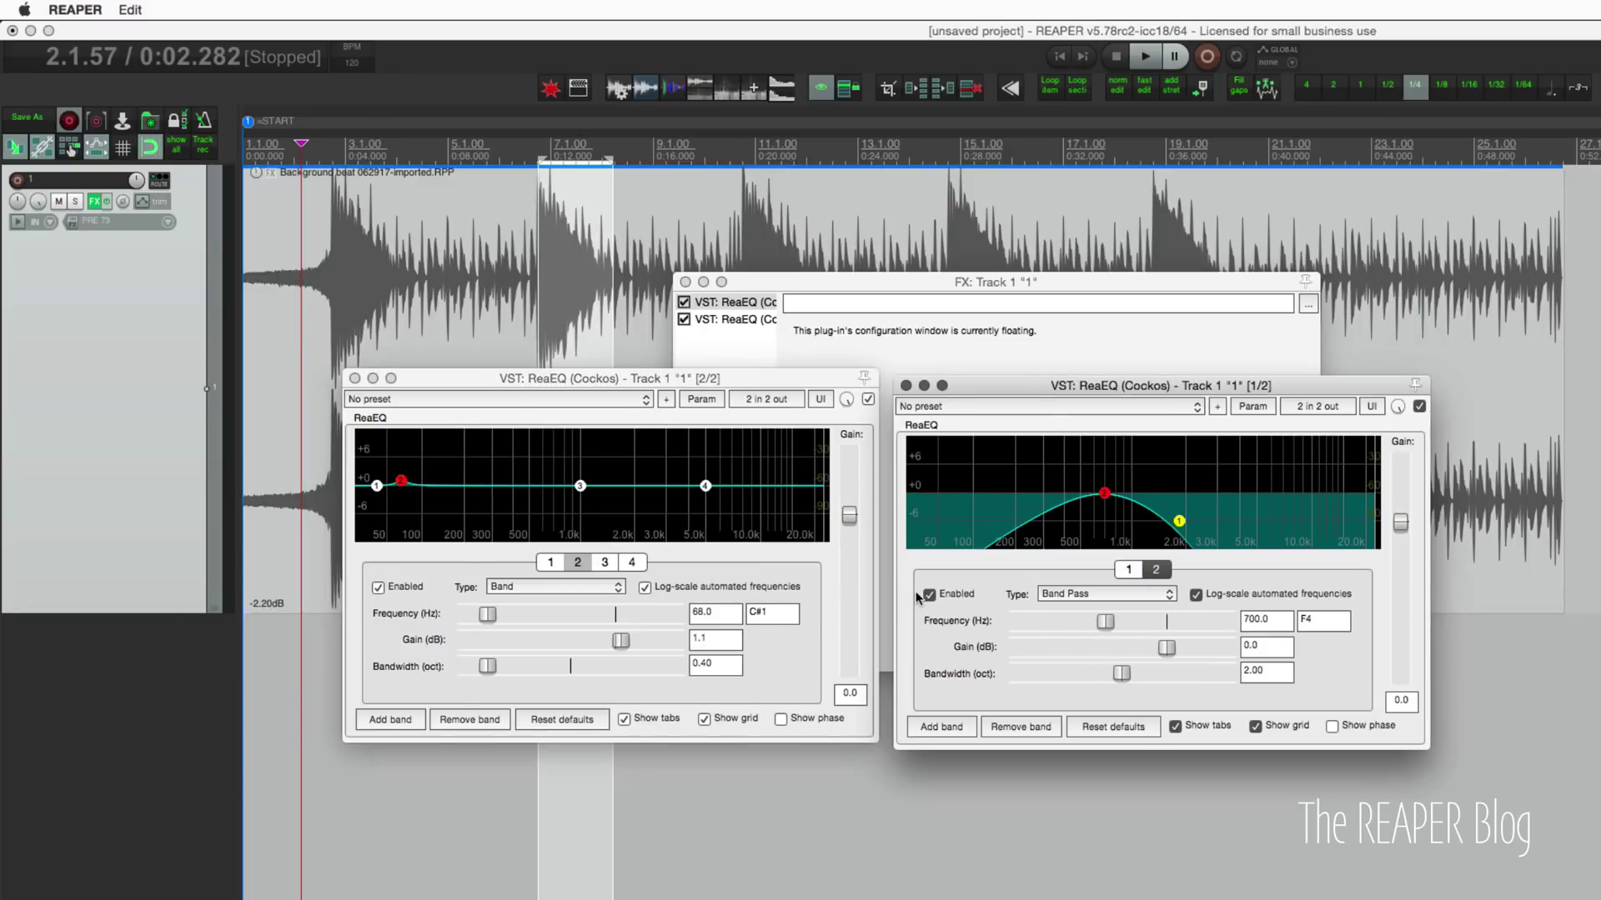
- In the first ReaEQ, disable band 1 and make band 2 a high-pass filter
left_click(1178, 521)
double_click(1179, 521)
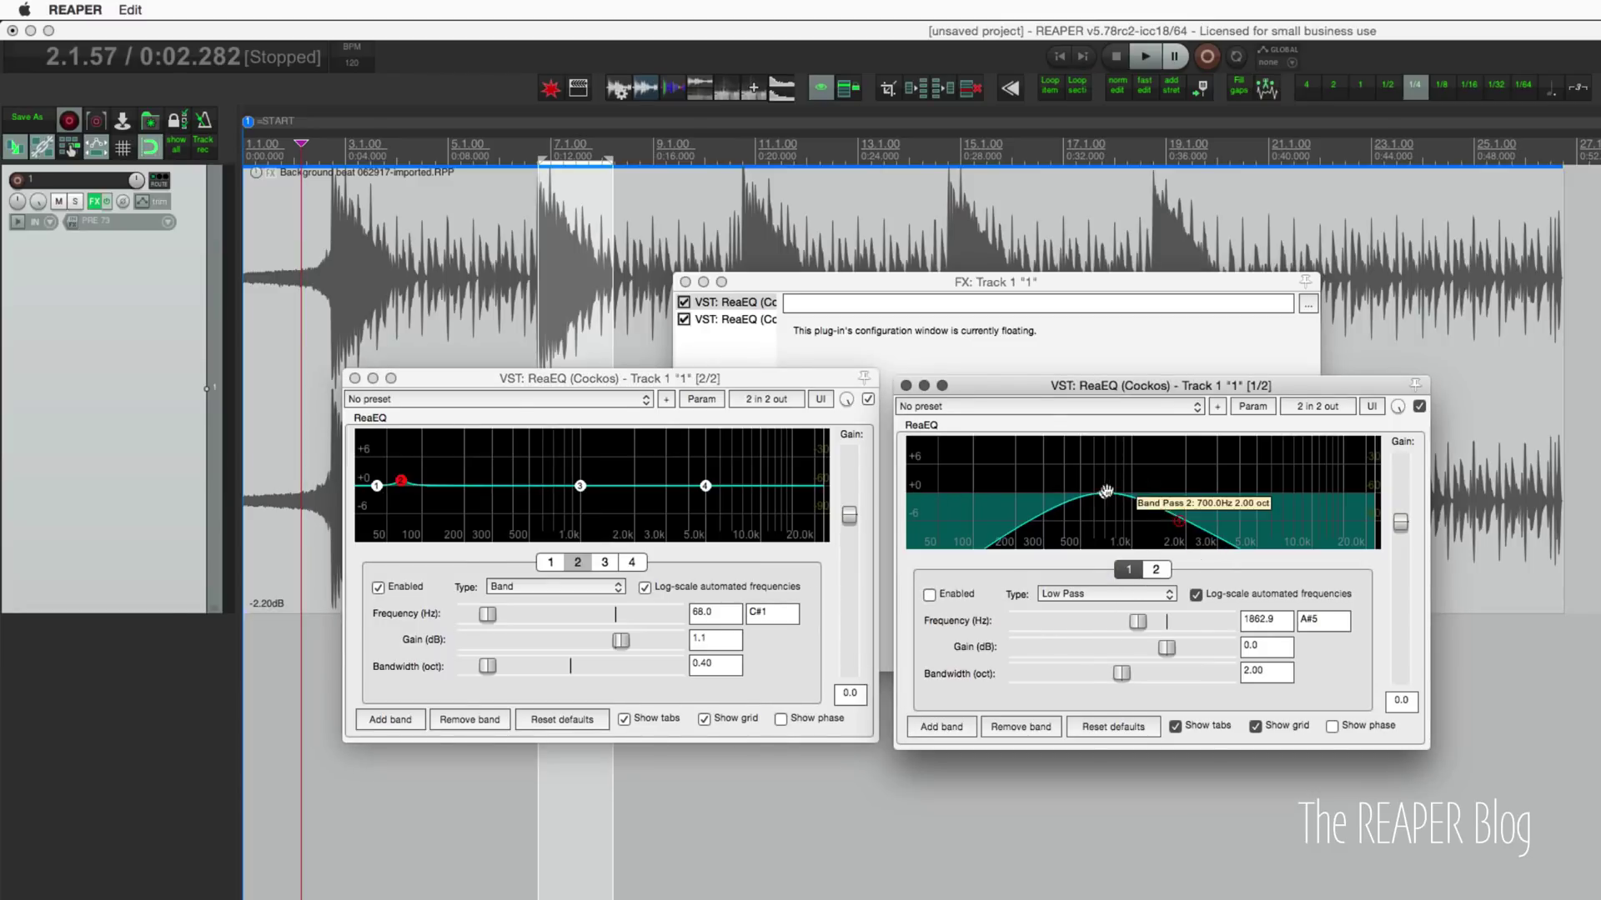
left_click_drag(1105, 492, 989, 492)
scroll(1045, 489, "down", 5)
left_click(1104, 593)
left_click(1074, 621)
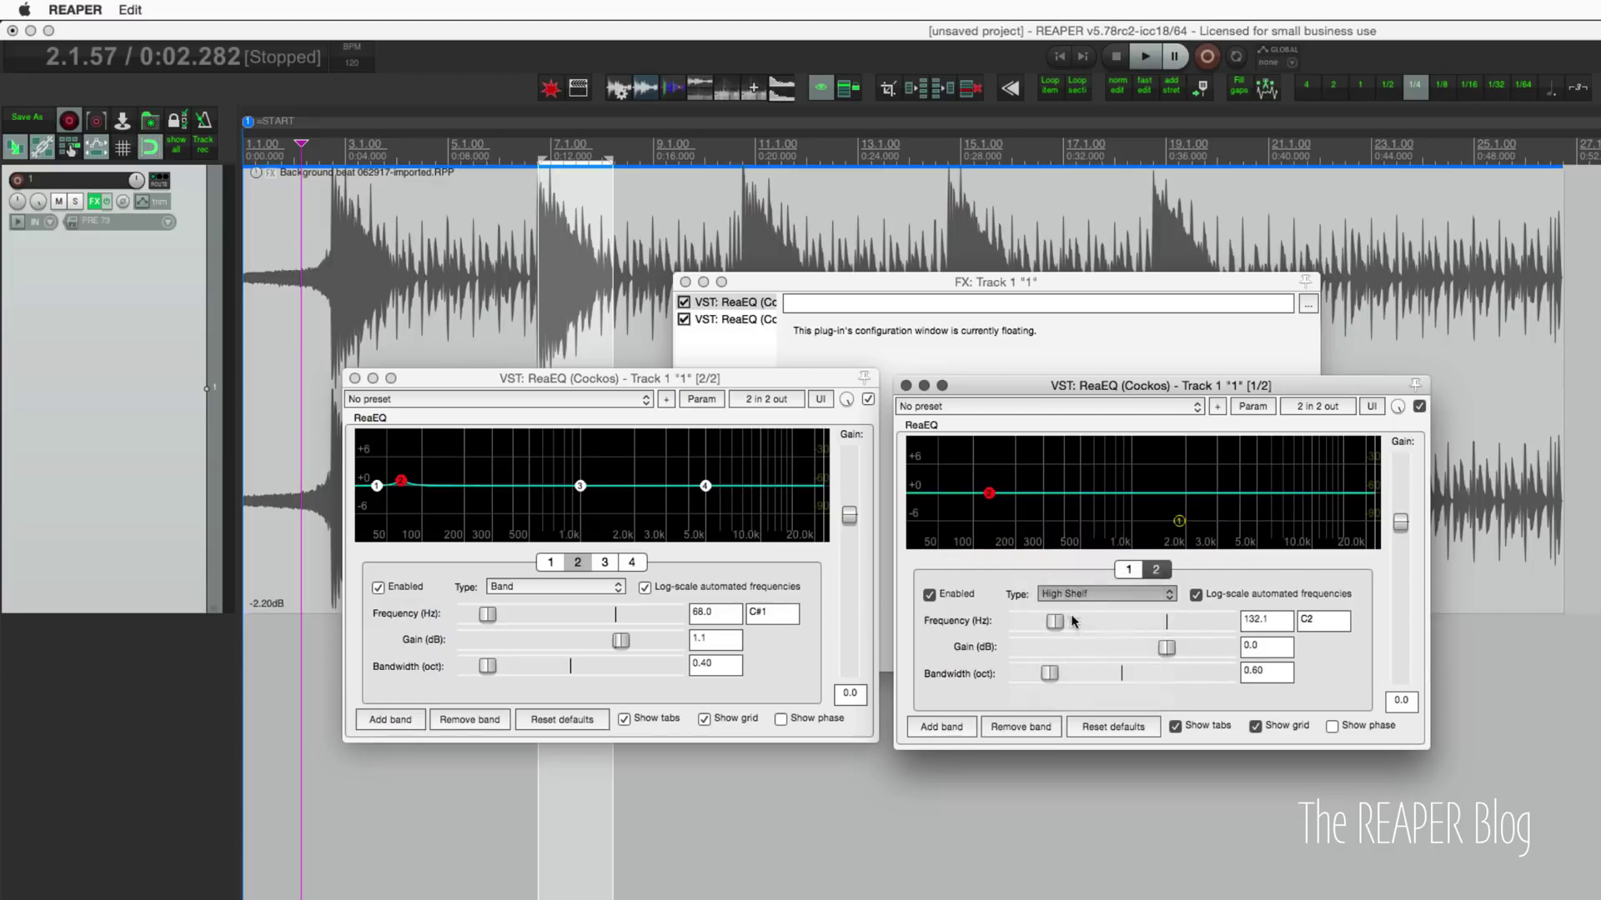
scroll(986, 520, "up", 5)
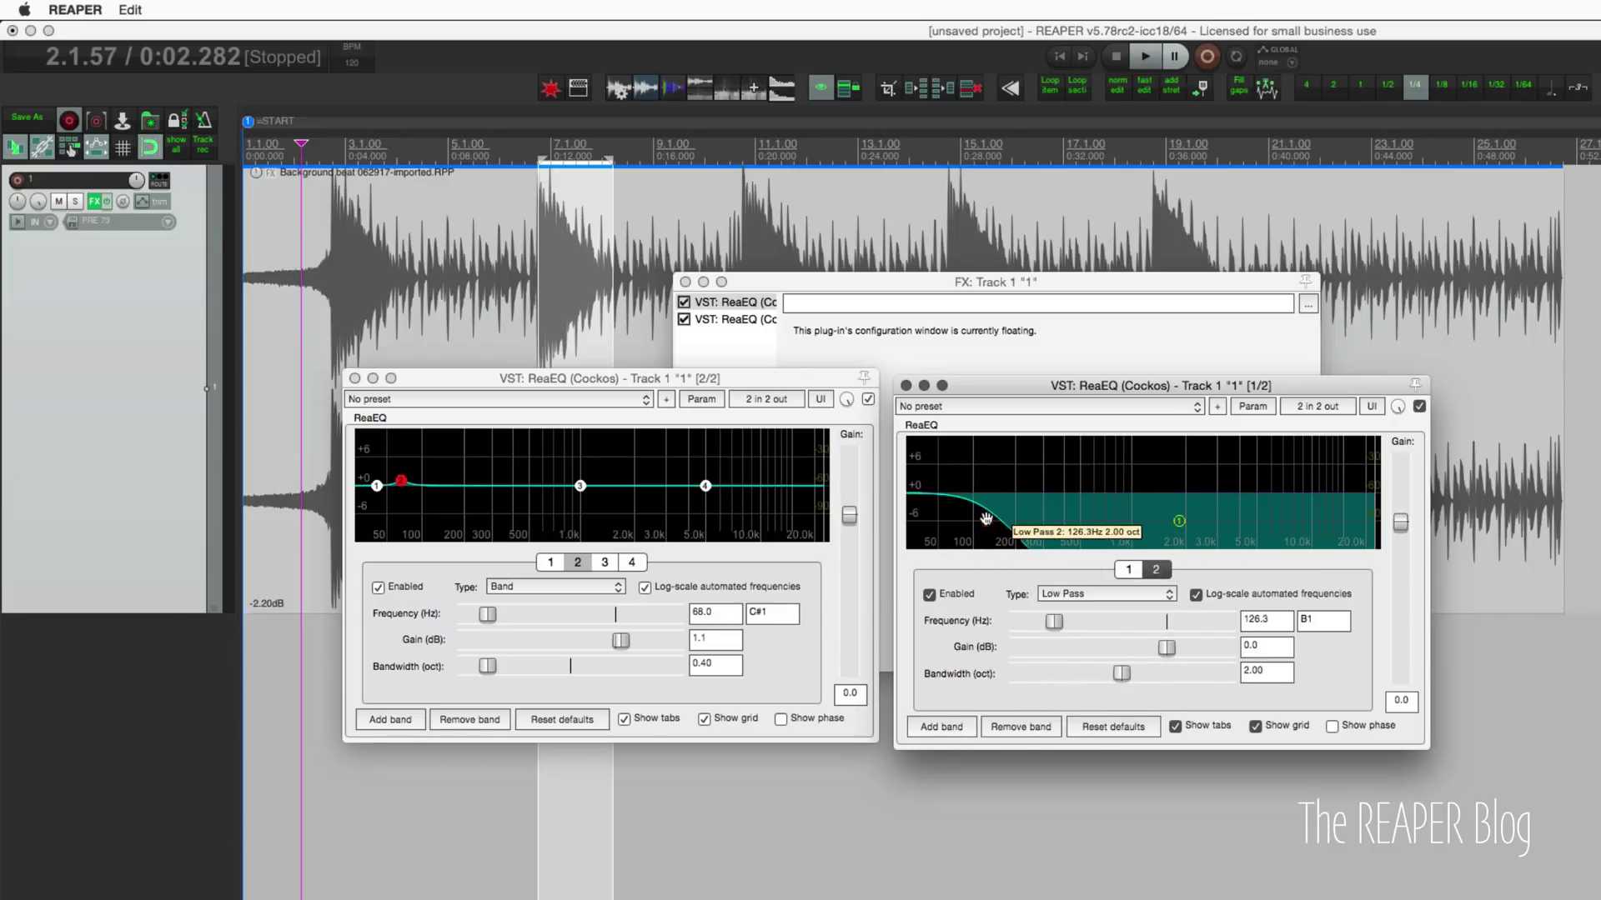
left_click(1105, 594)
left_click(1084, 615)
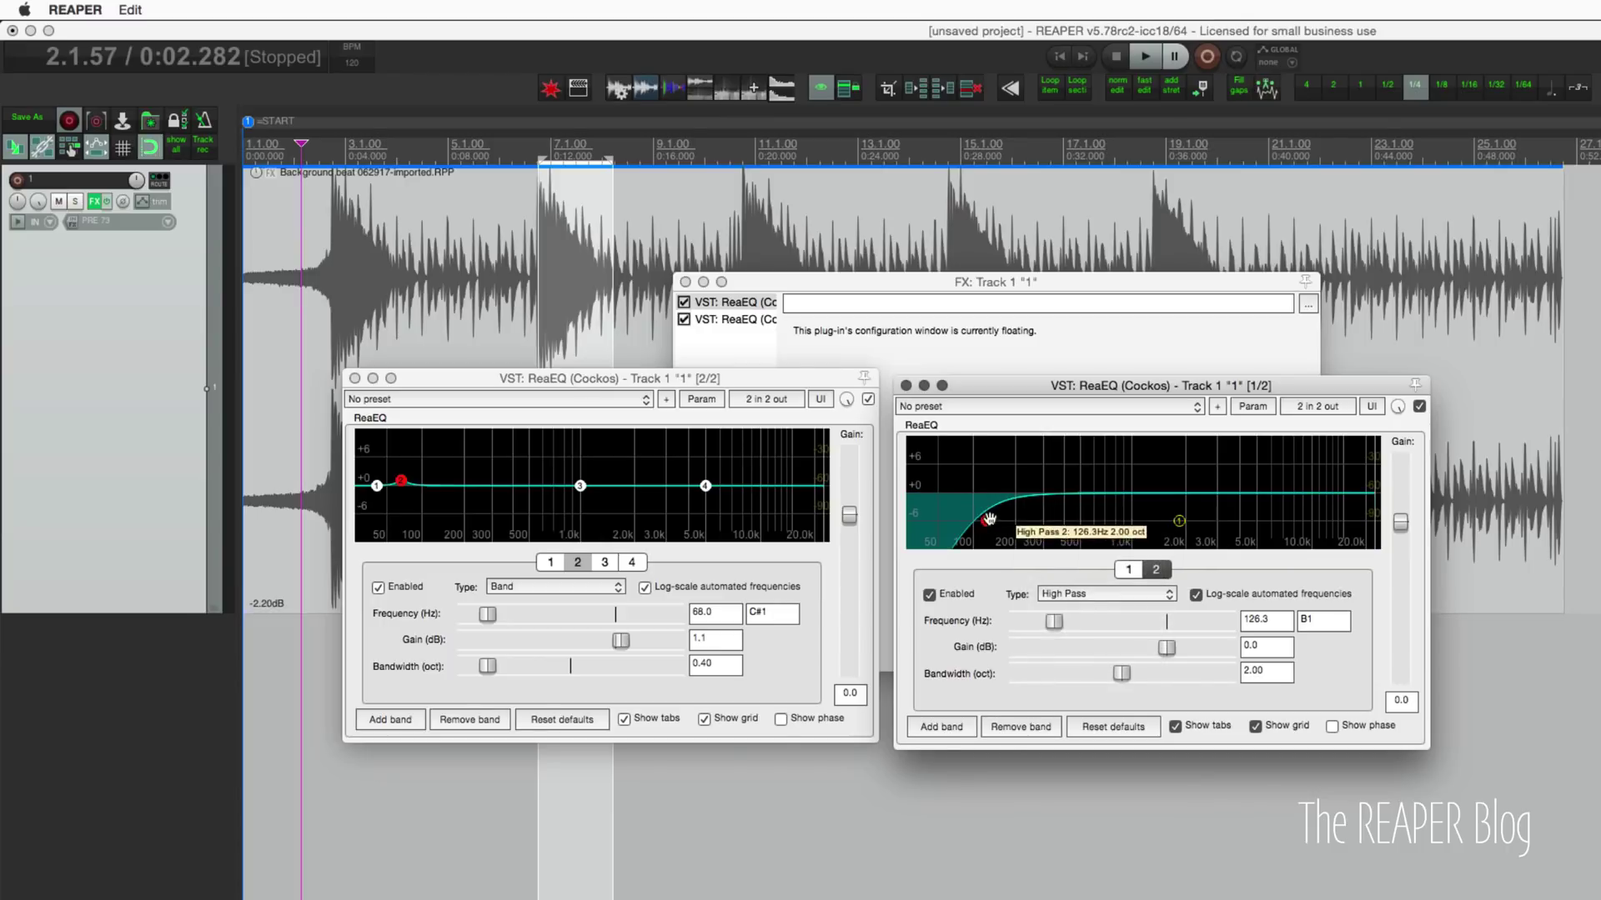
left_click_drag(989, 519, 1065, 522)
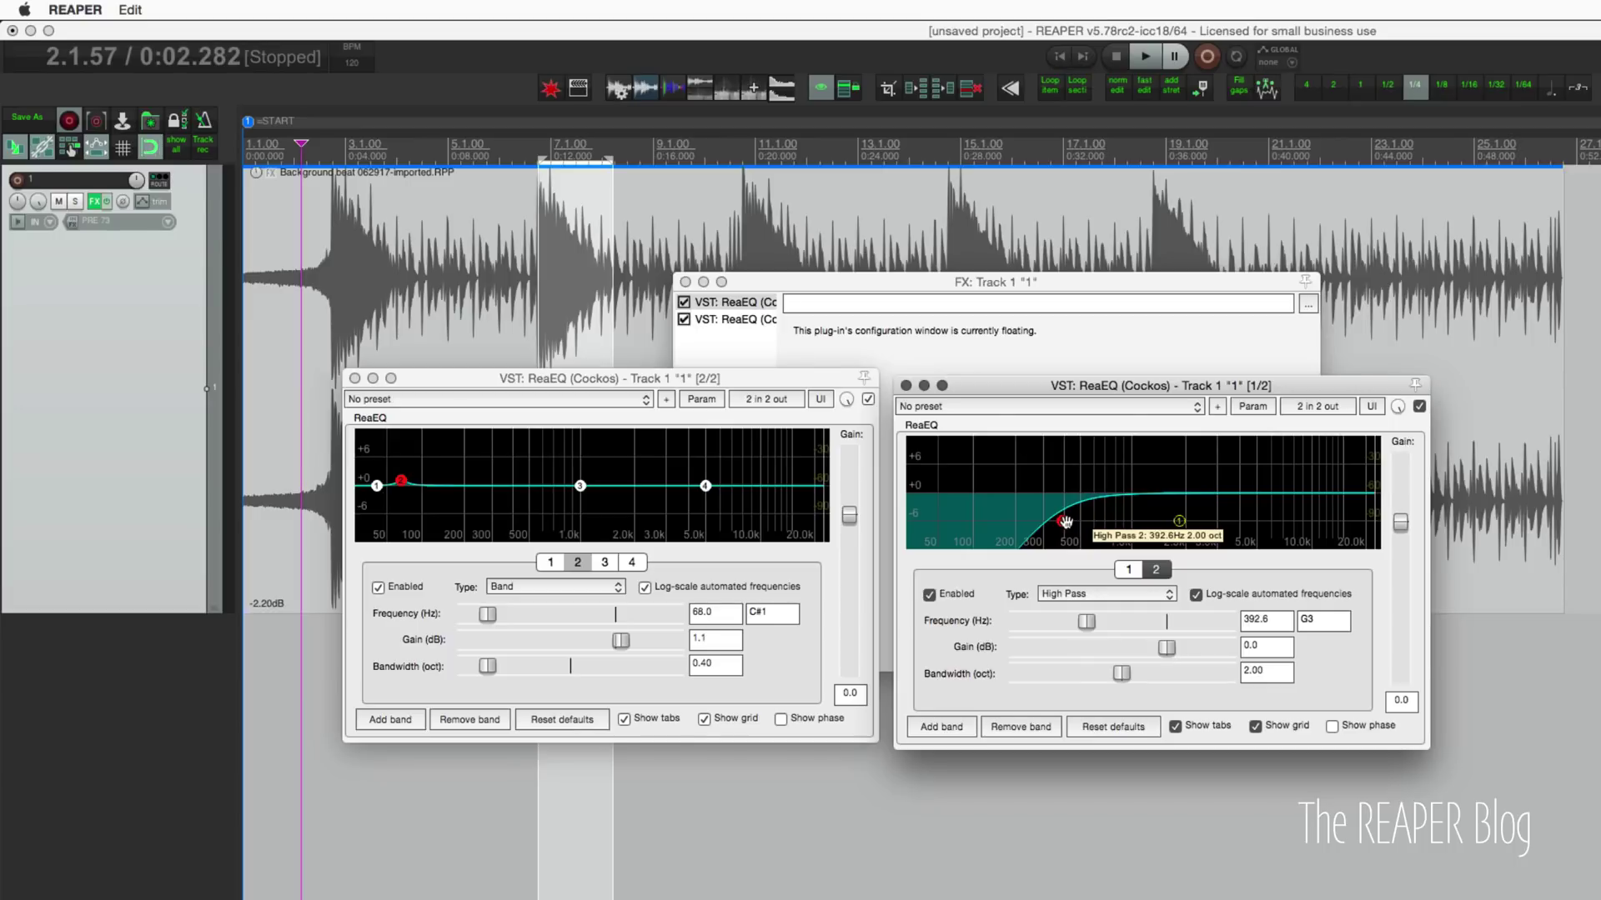
- Move the second EQ's band 3 to ~857 Hz; make the first EQ's band 2 an 855 Hz band pass
left_click(581, 486)
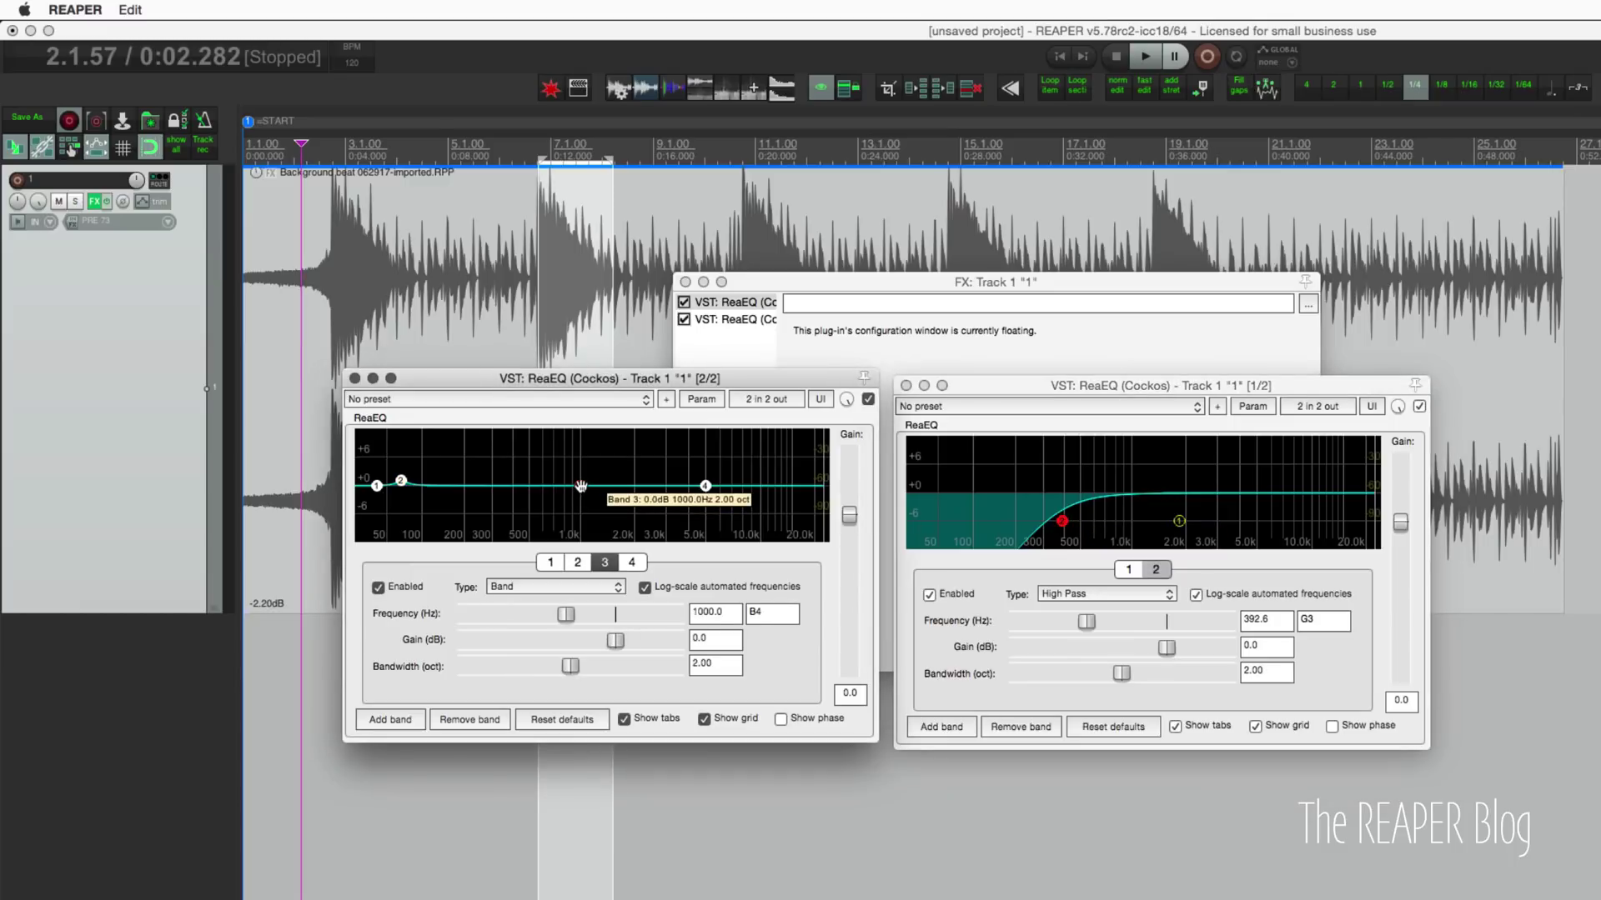
left_click_drag(580, 486, 568, 485)
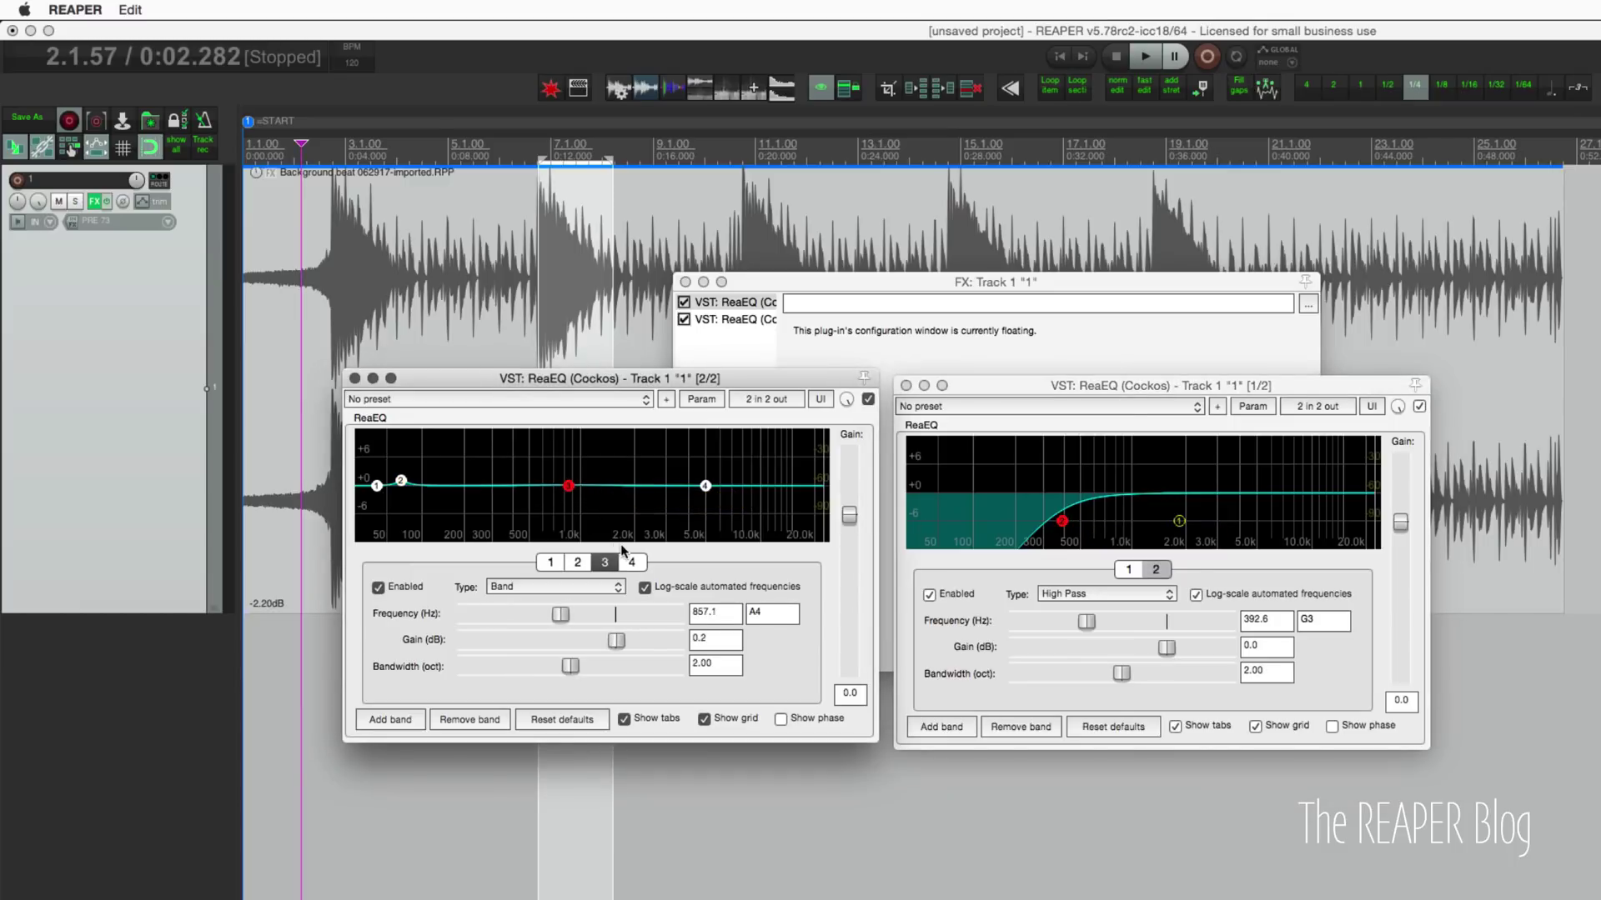
left_click(1061, 519)
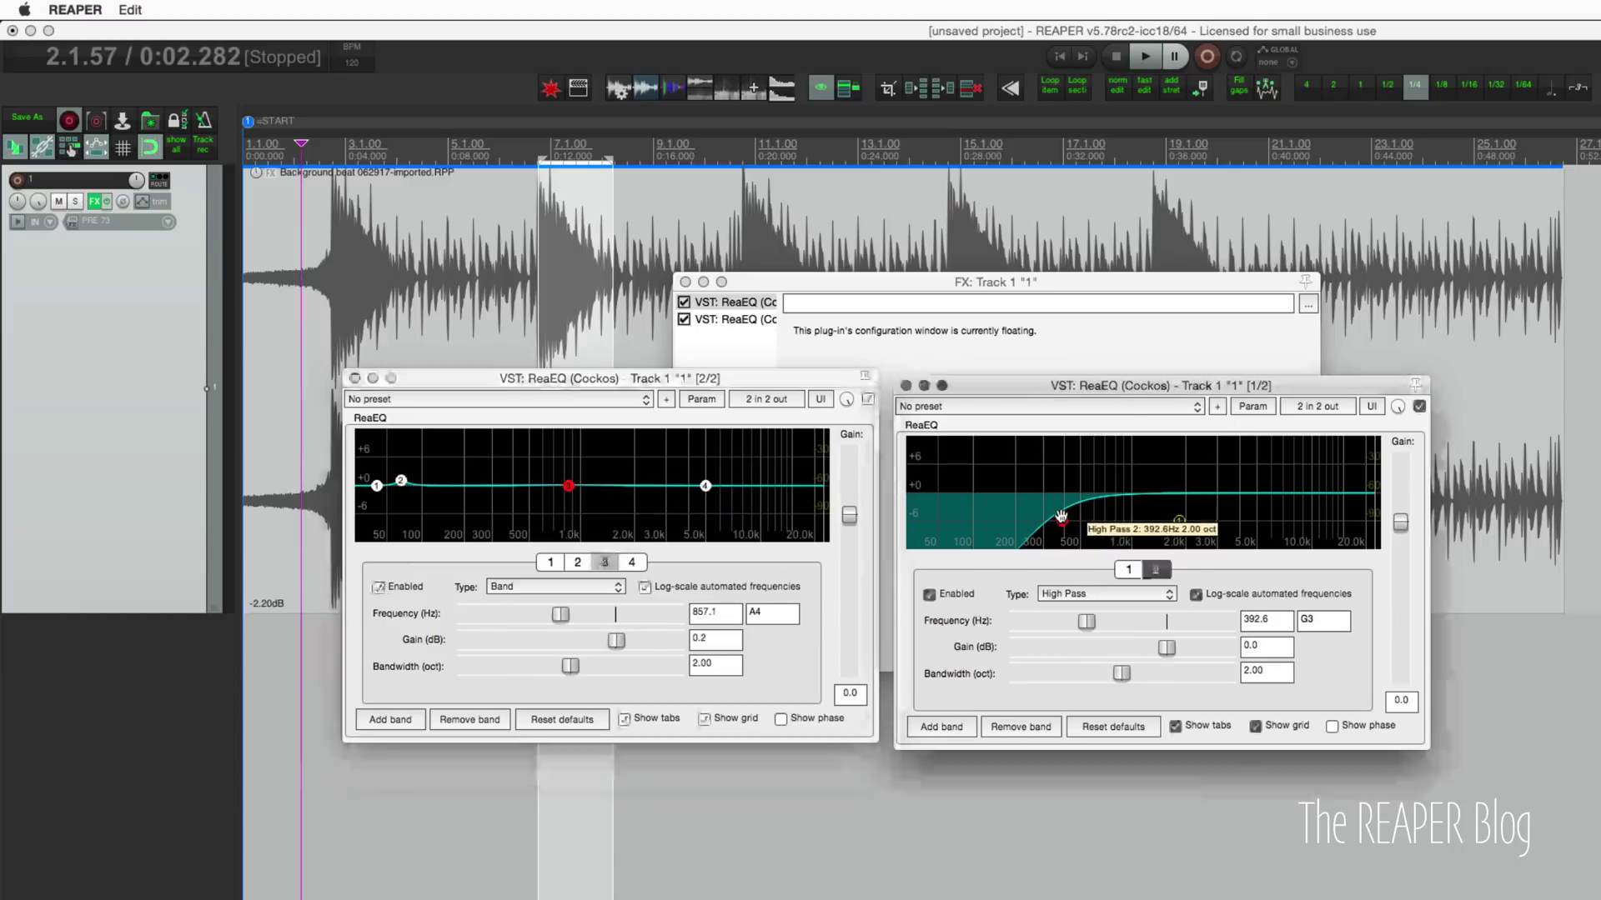
left_click(1106, 594)
left_click(1100, 645)
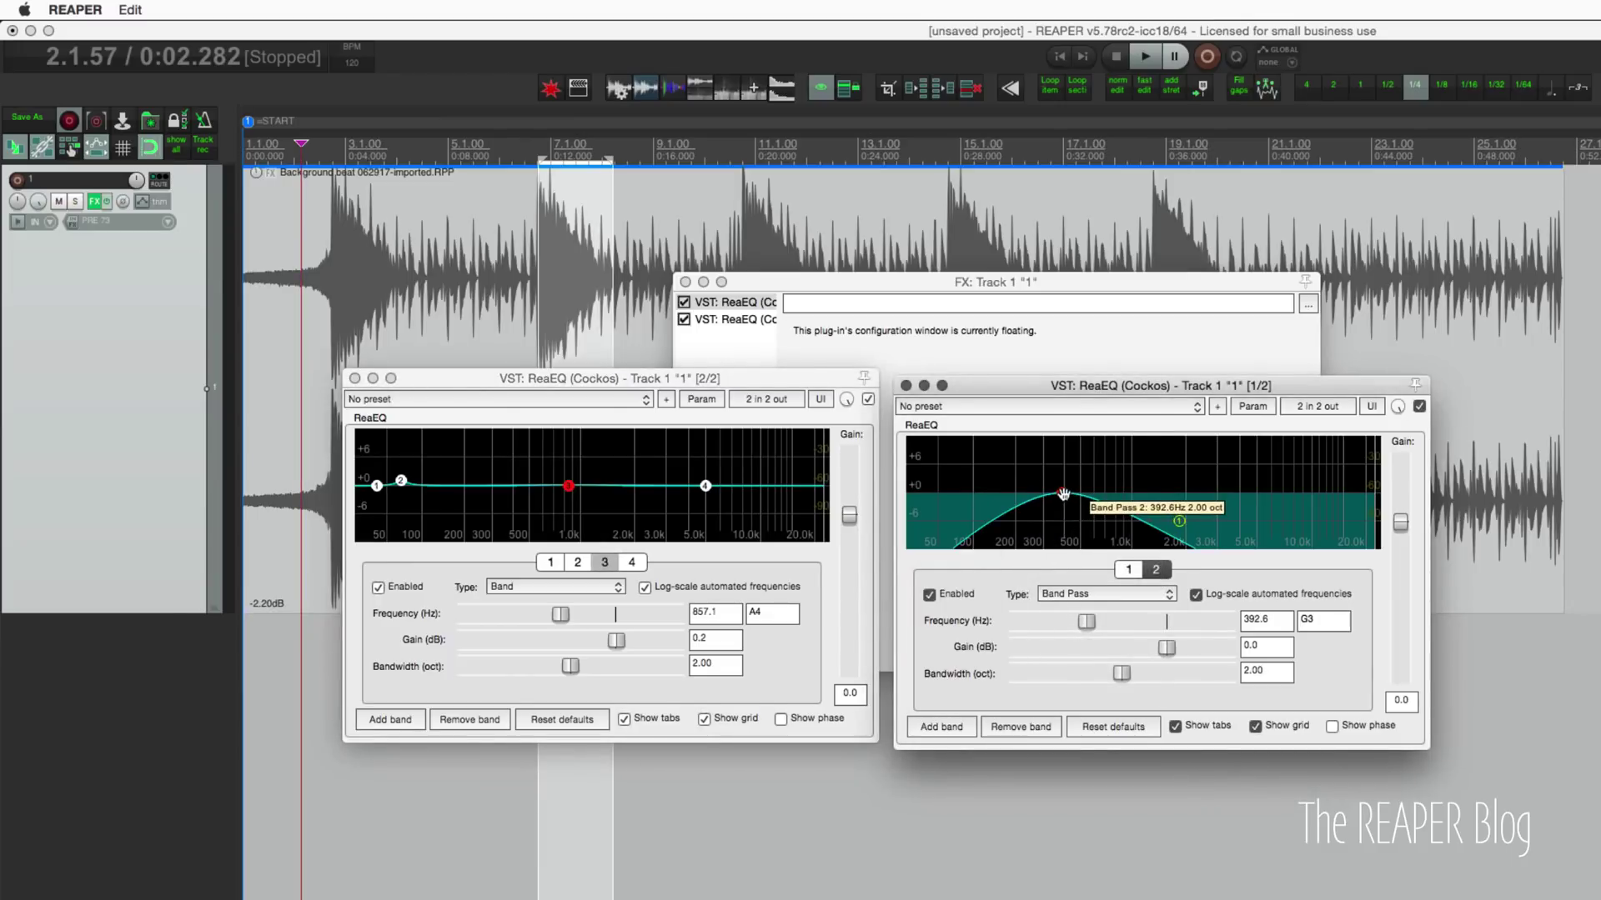
left_click_drag(1063, 493, 1121, 493)
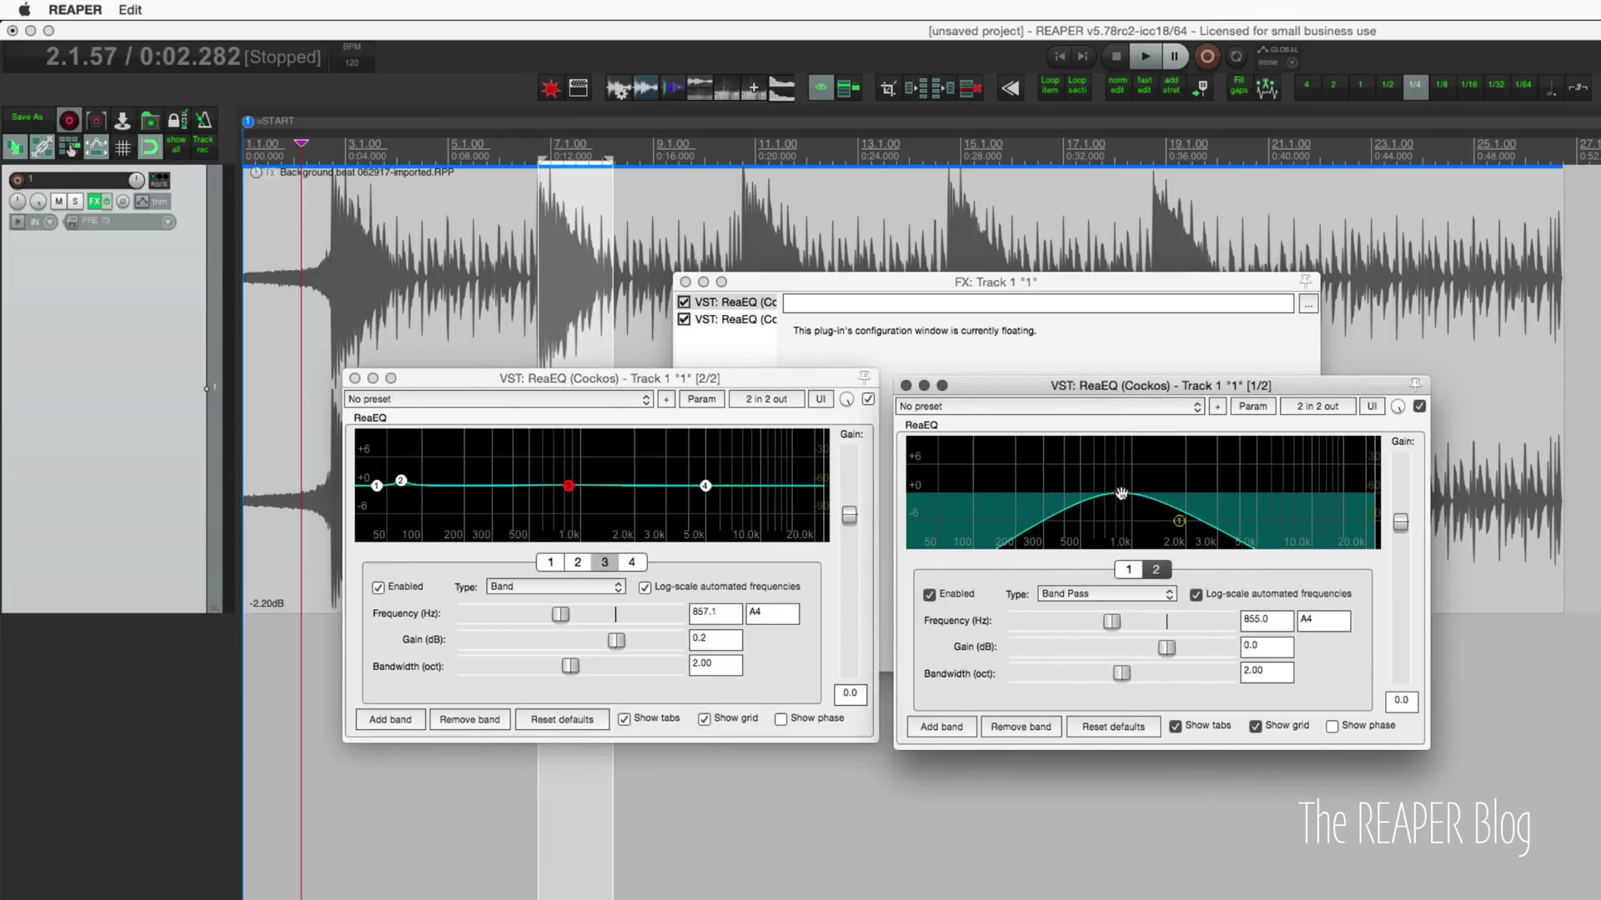
- Bypass the second ReaEQ, route the first EQ to channels 3/4, and tune the band pass to 547 Hz
scroll(1121, 493, "down", 8)
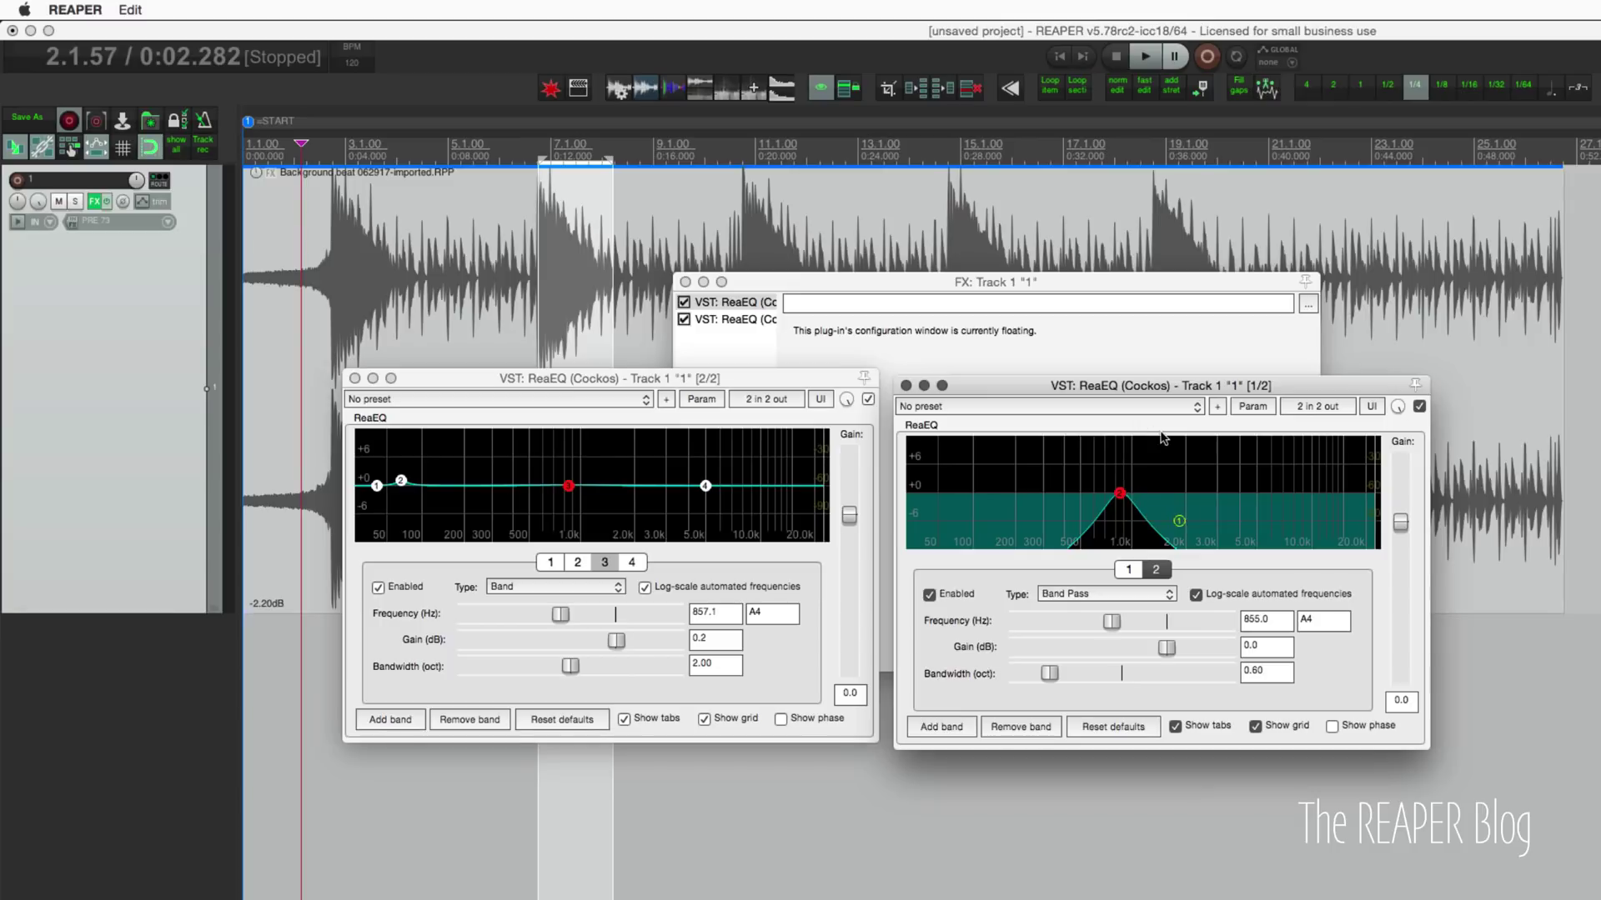
left_click(868, 400)
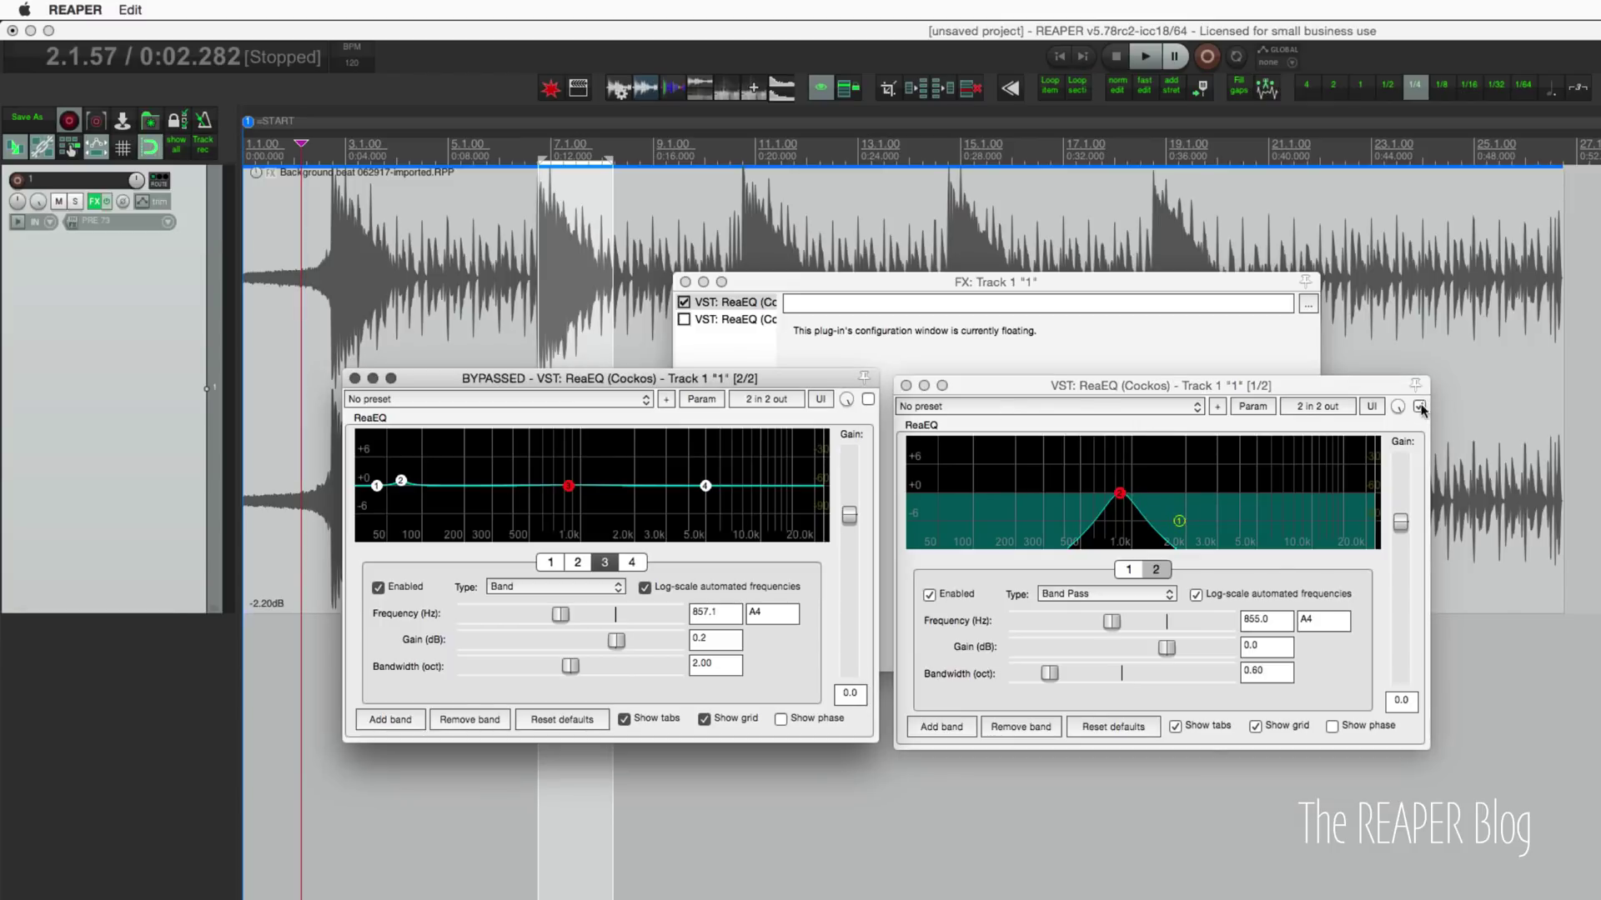
left_click(1322, 406)
left_click(1422, 365)
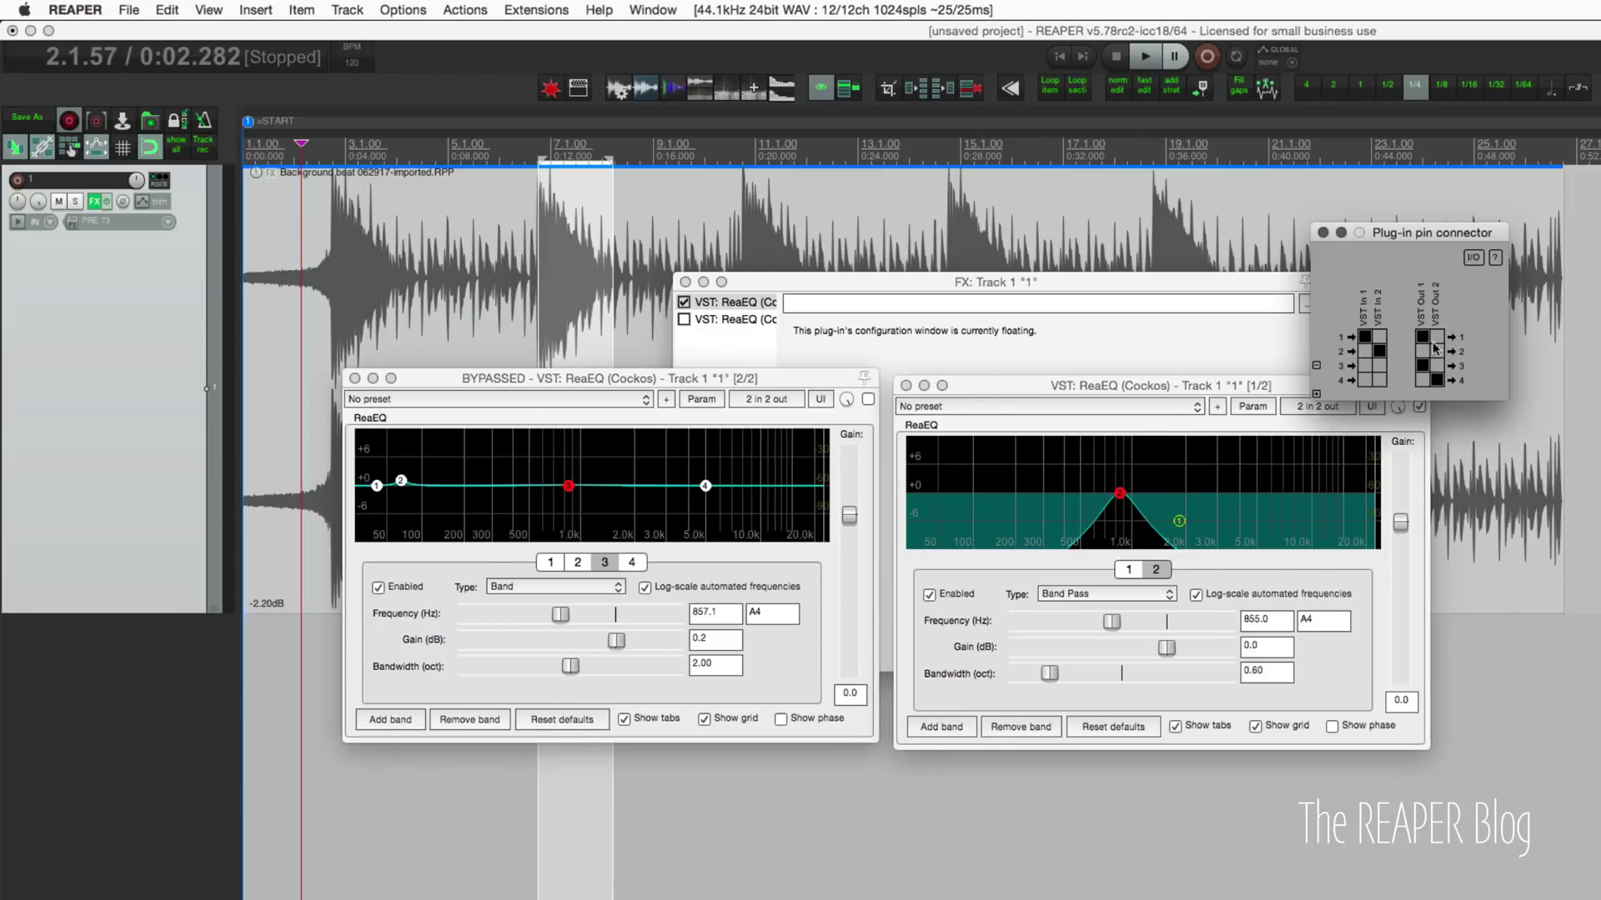
left_click_drag(613, 217, 744, 222)
key("space")
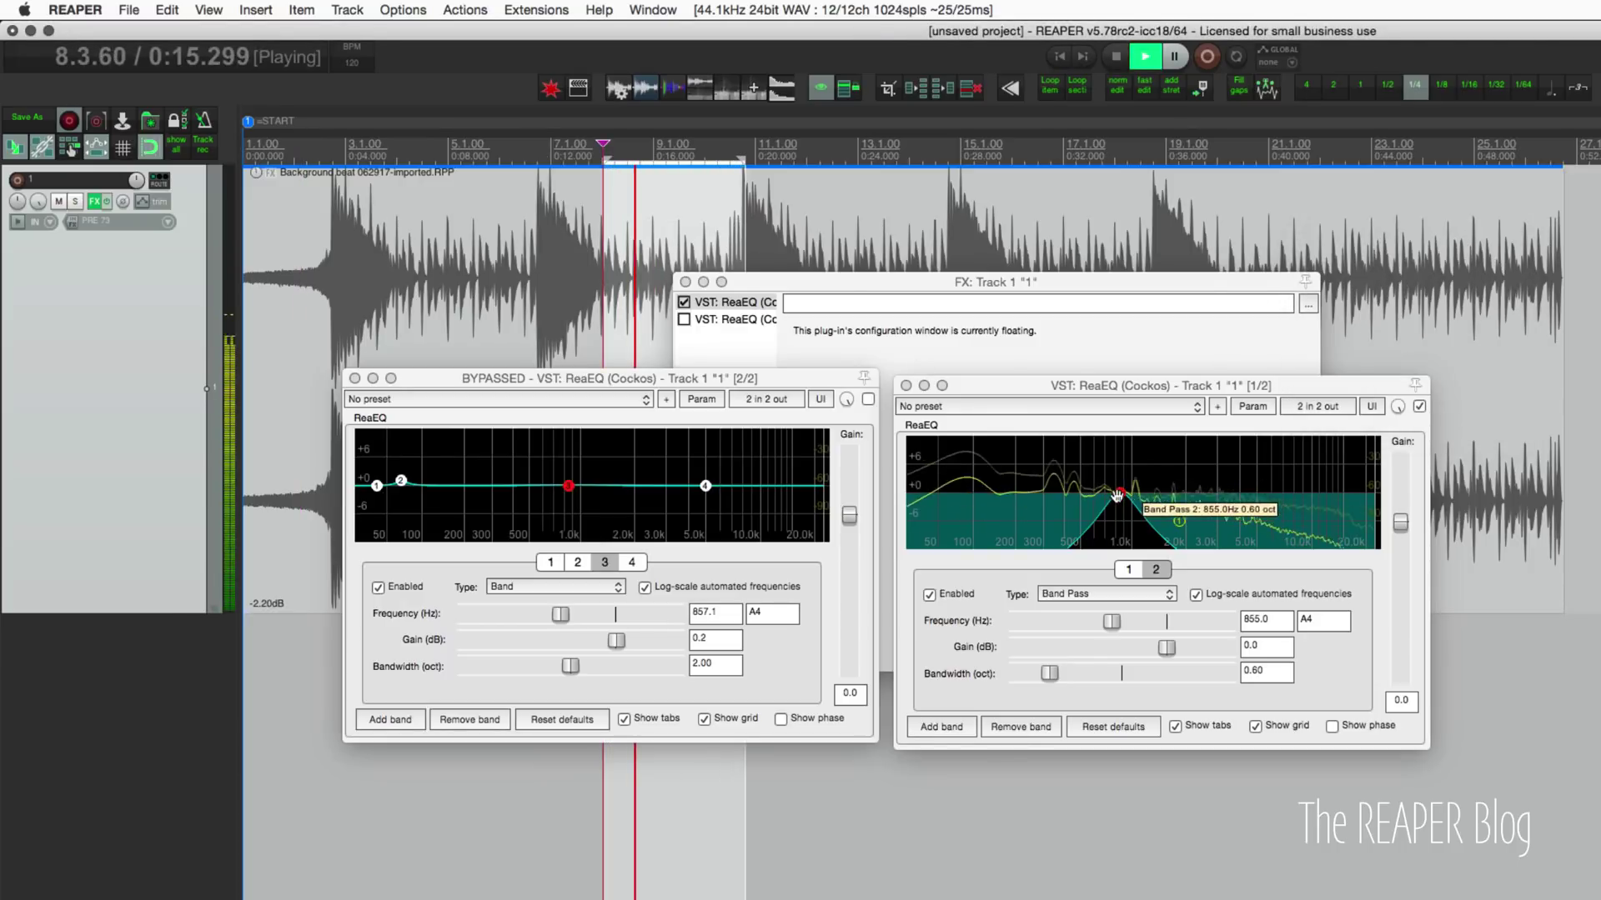
left_click_drag(1122, 488, 1086, 492)
key("space")
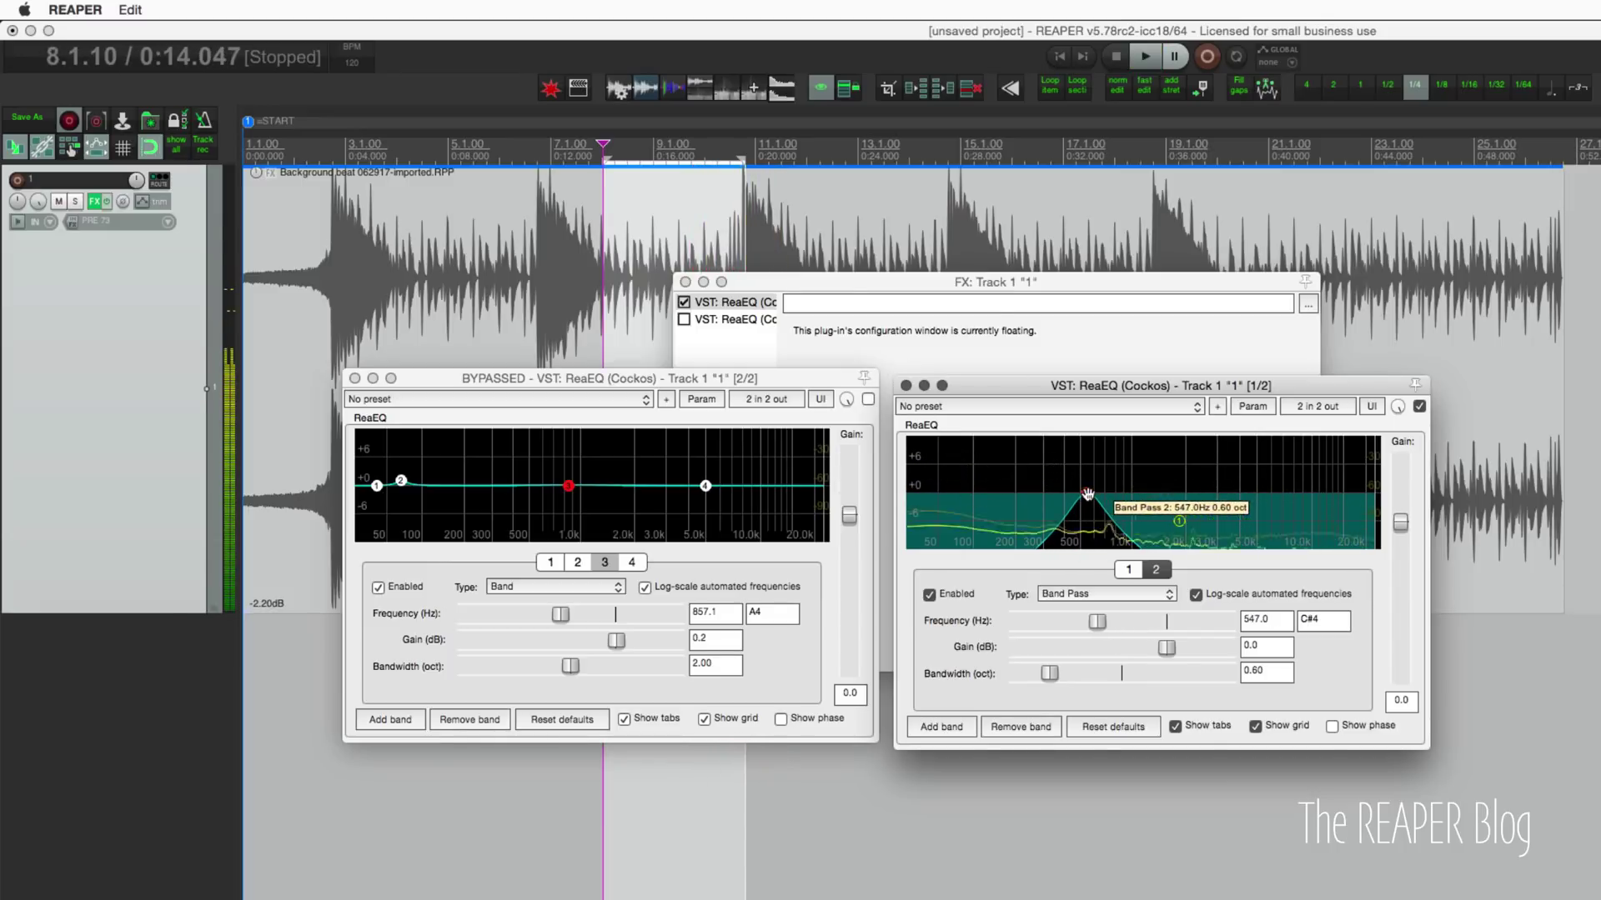
left_click(1310, 407)
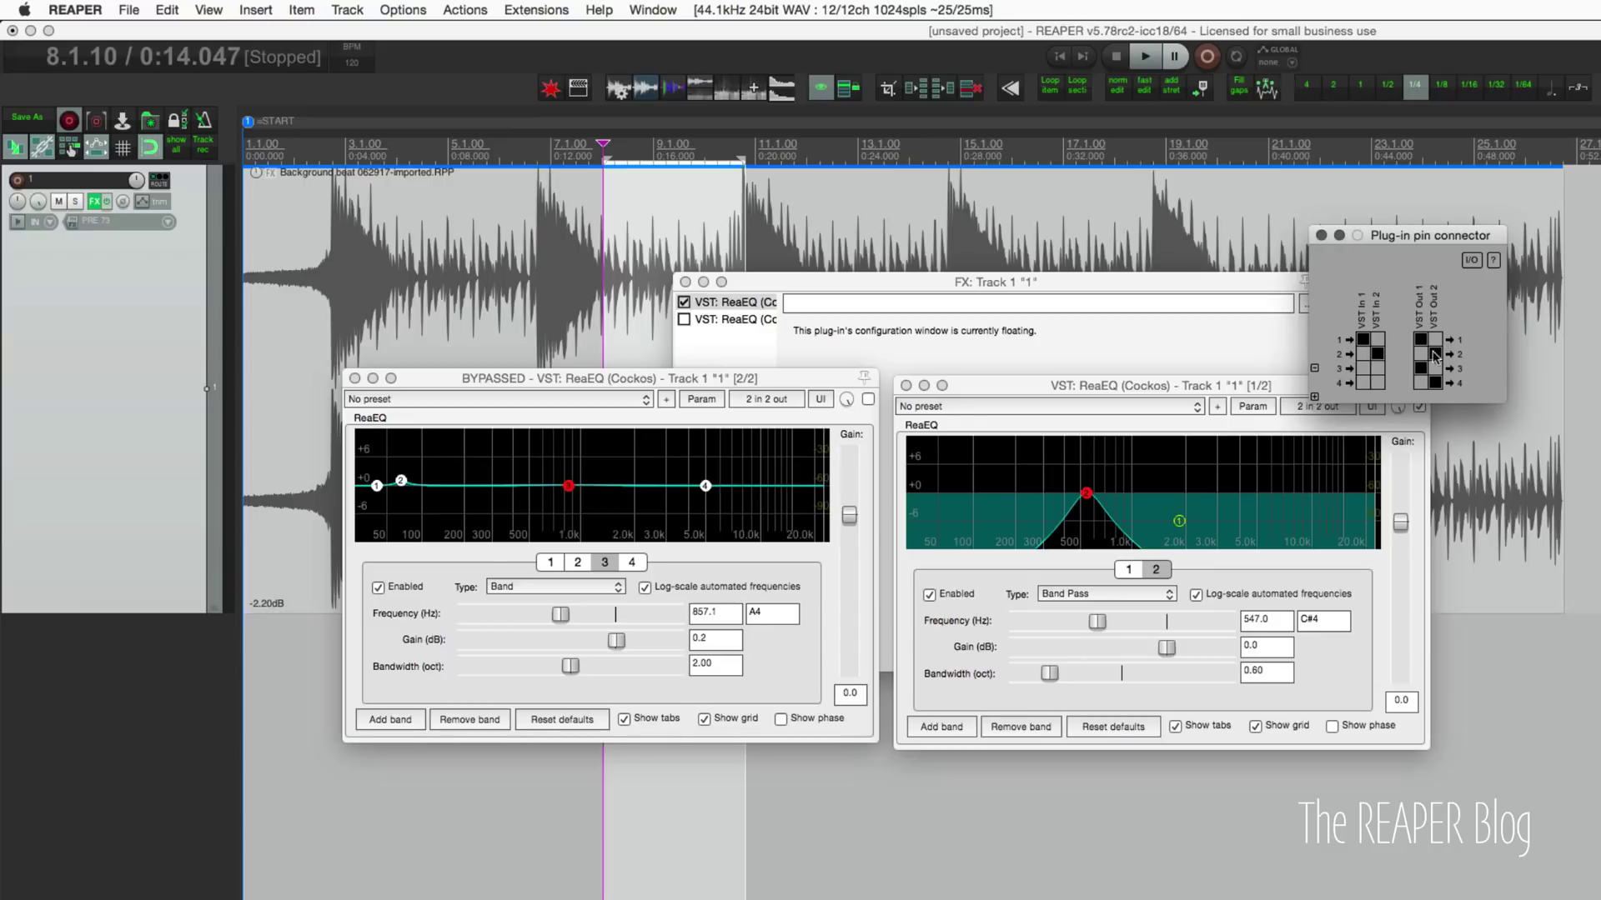
left_click(1320, 235)
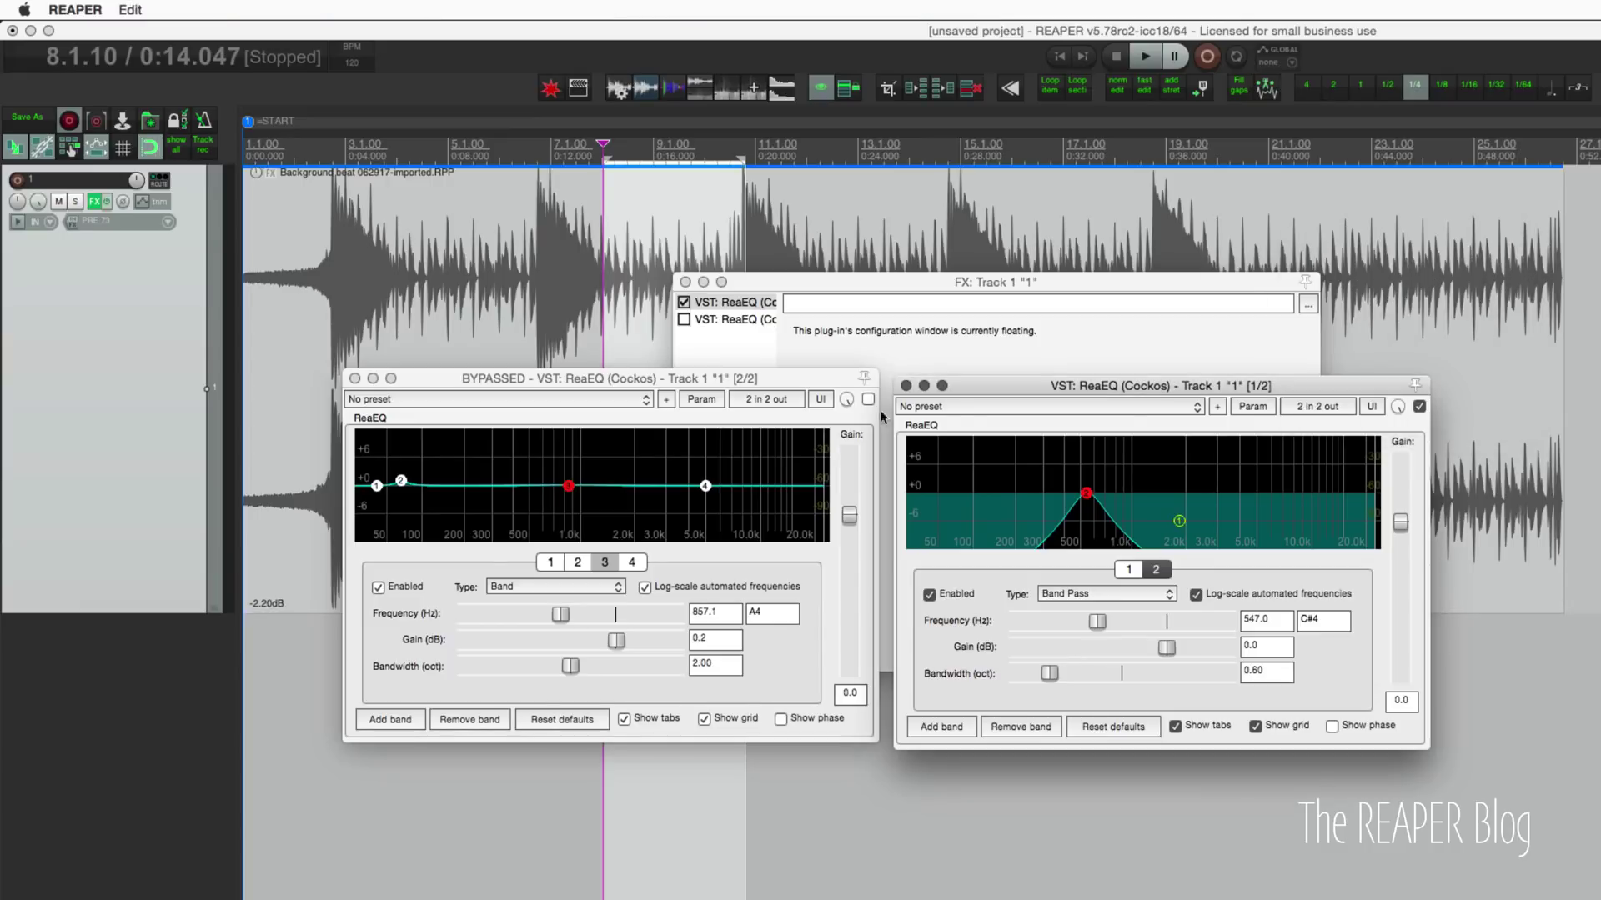
- Re-enable the second ReaEQ and move its band 3 to about 548 Hz
left_click(868, 398)
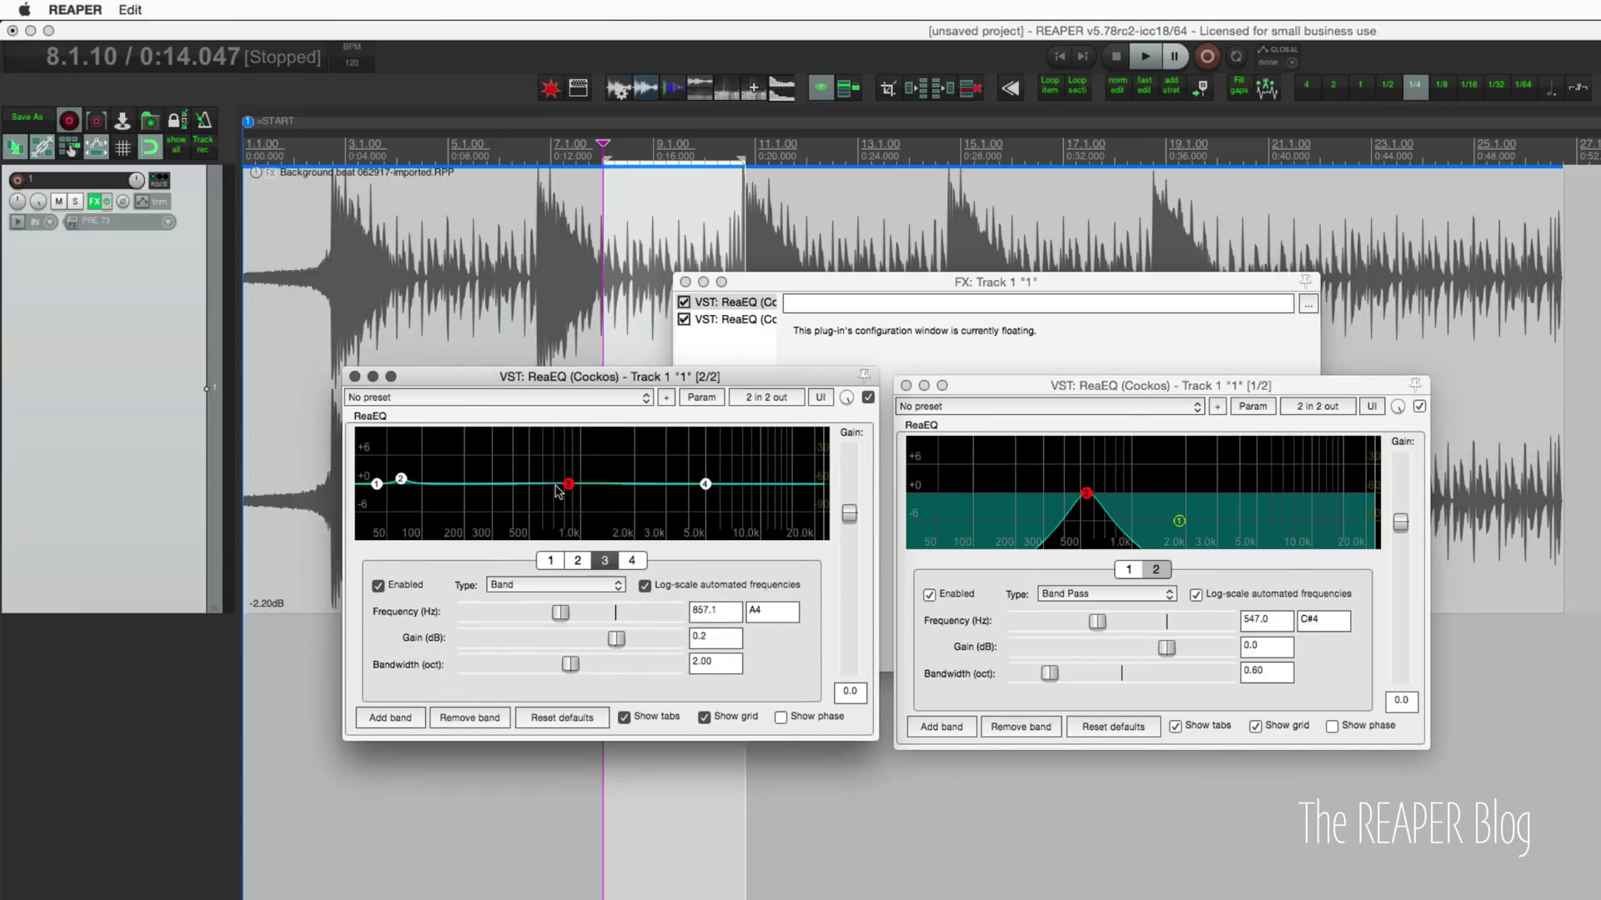
left_click(1275, 622)
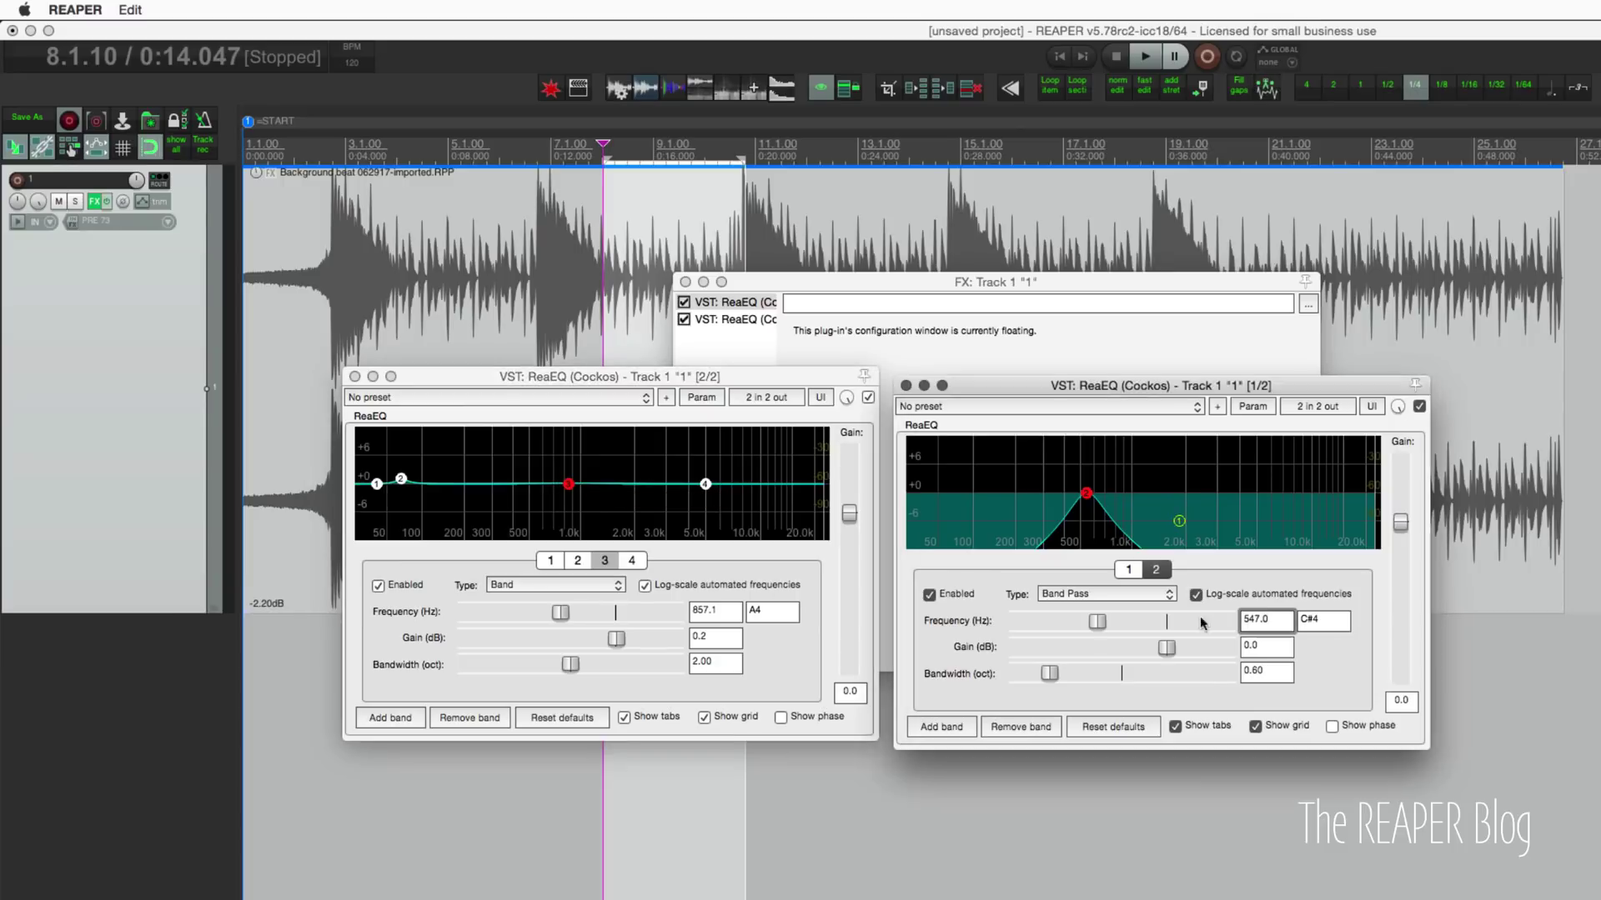
left_click(716, 613)
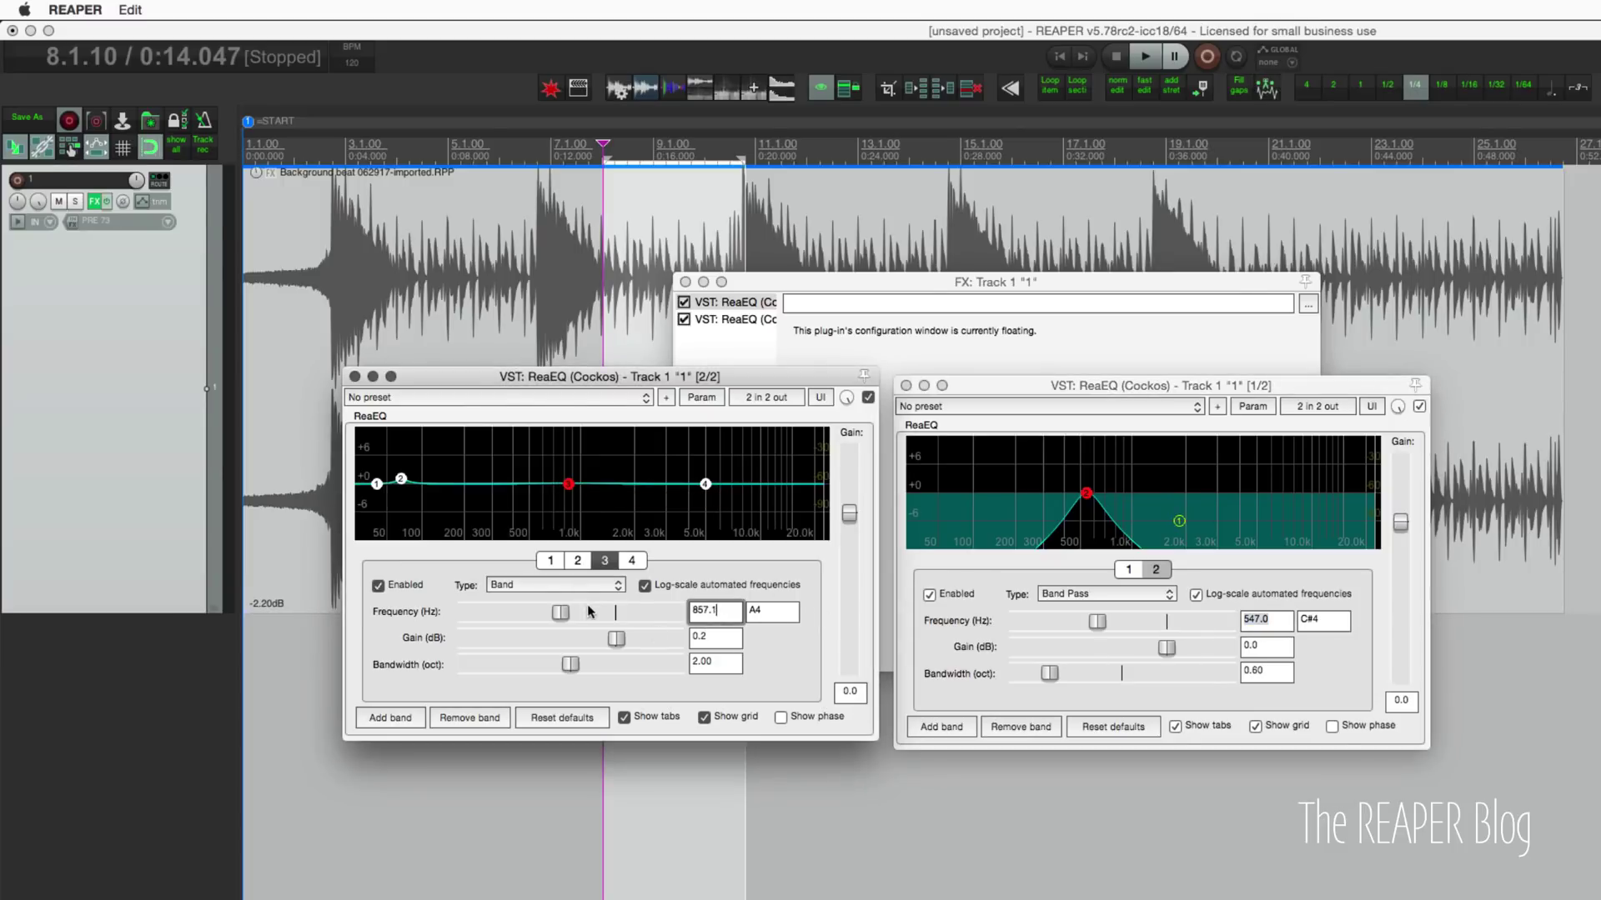
left_click_drag(562, 613, 618, 642)
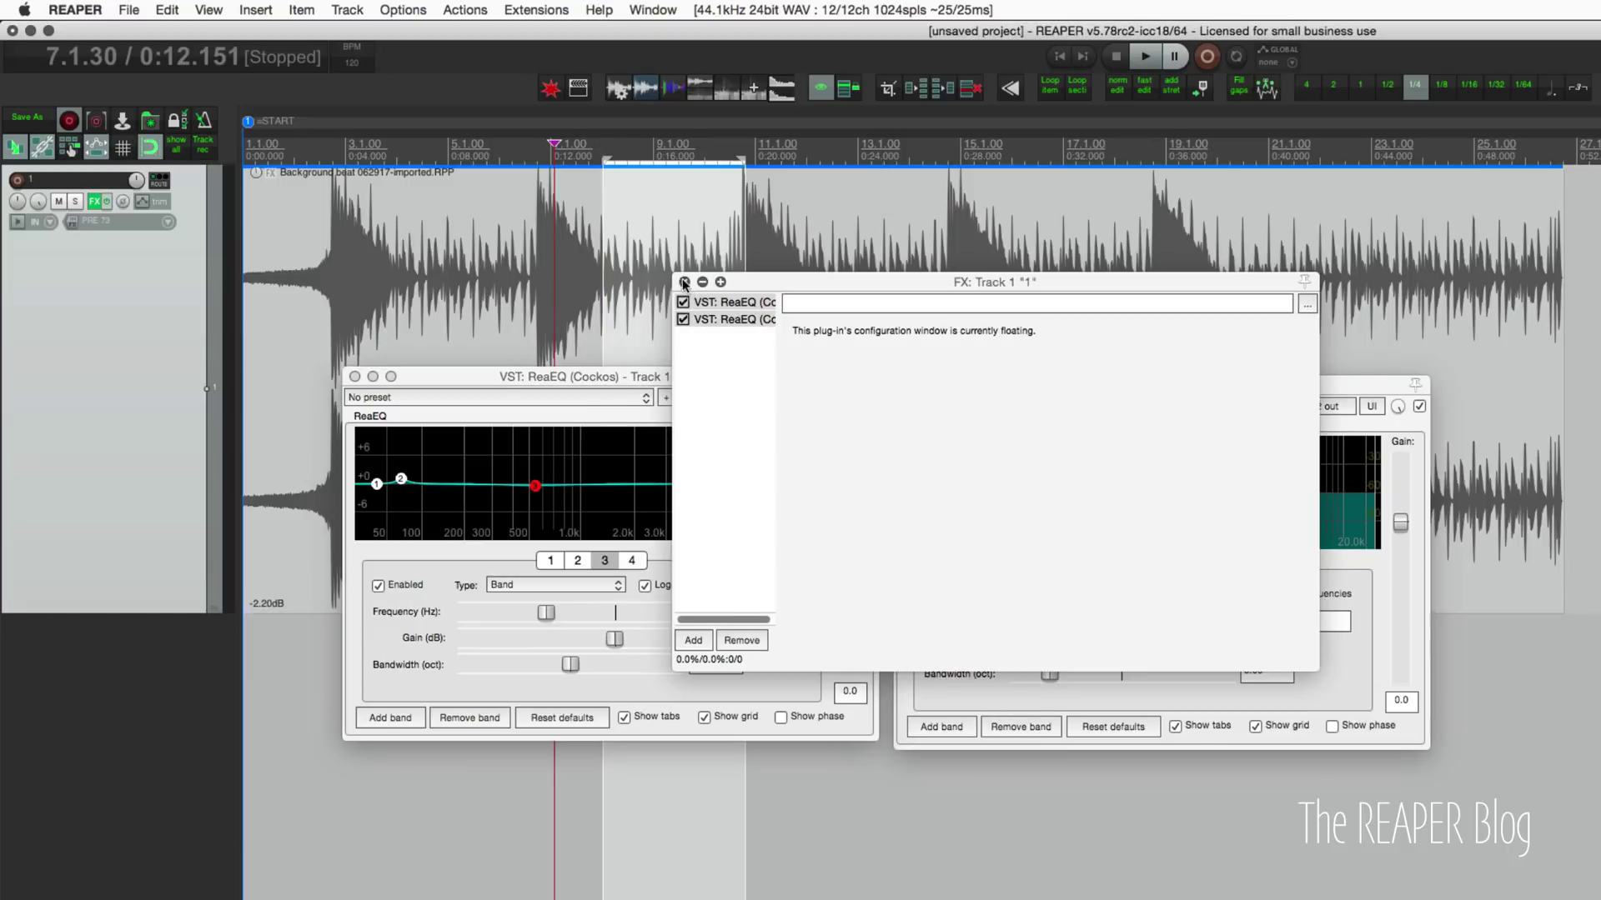
- Check band 1 gain's 3+4 sidechain modulation in the second ReaEQ, leaving the baseline at zero gain
left_click(380, 485)
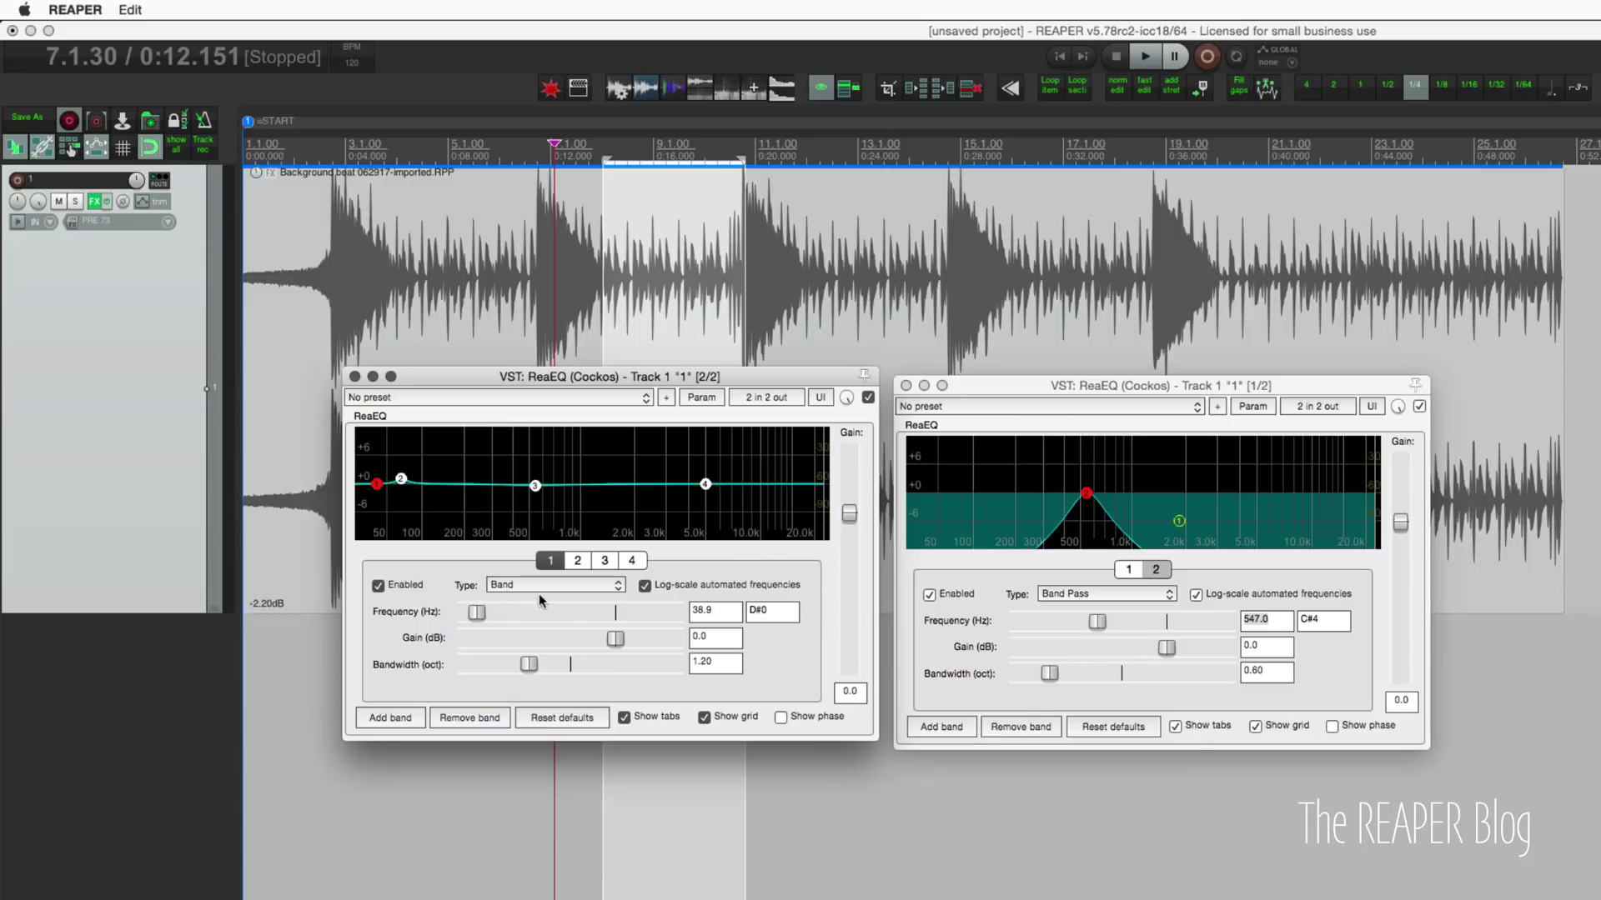
left_click_drag(615, 647, 614, 639)
left_click(702, 399)
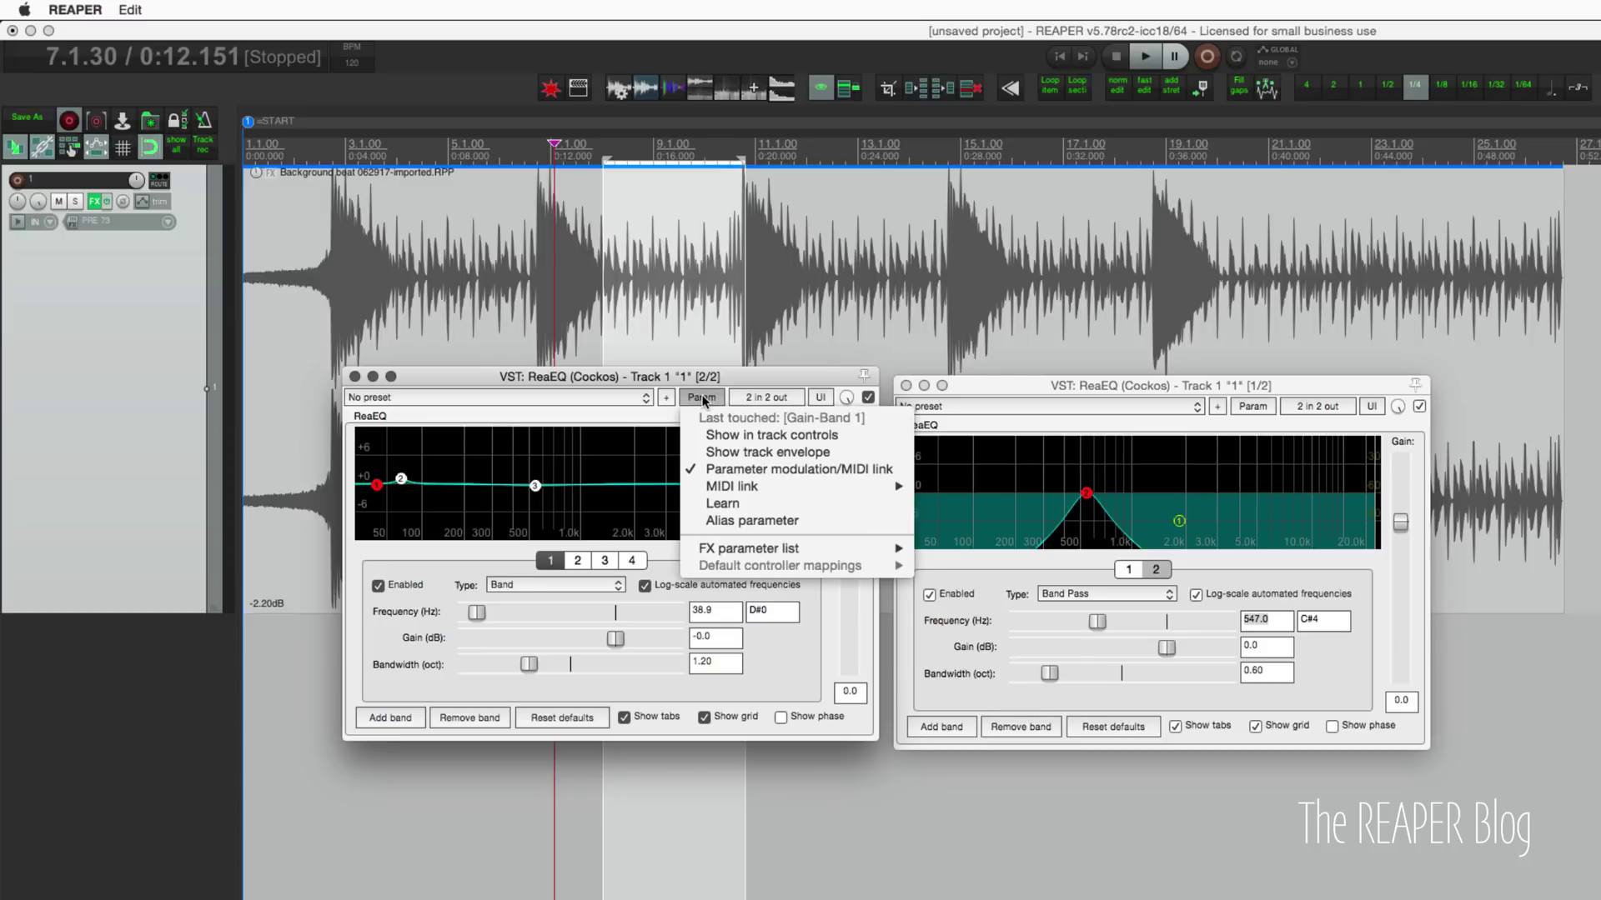
left_click(750, 470)
left_click_drag(937, 211, 944, 211)
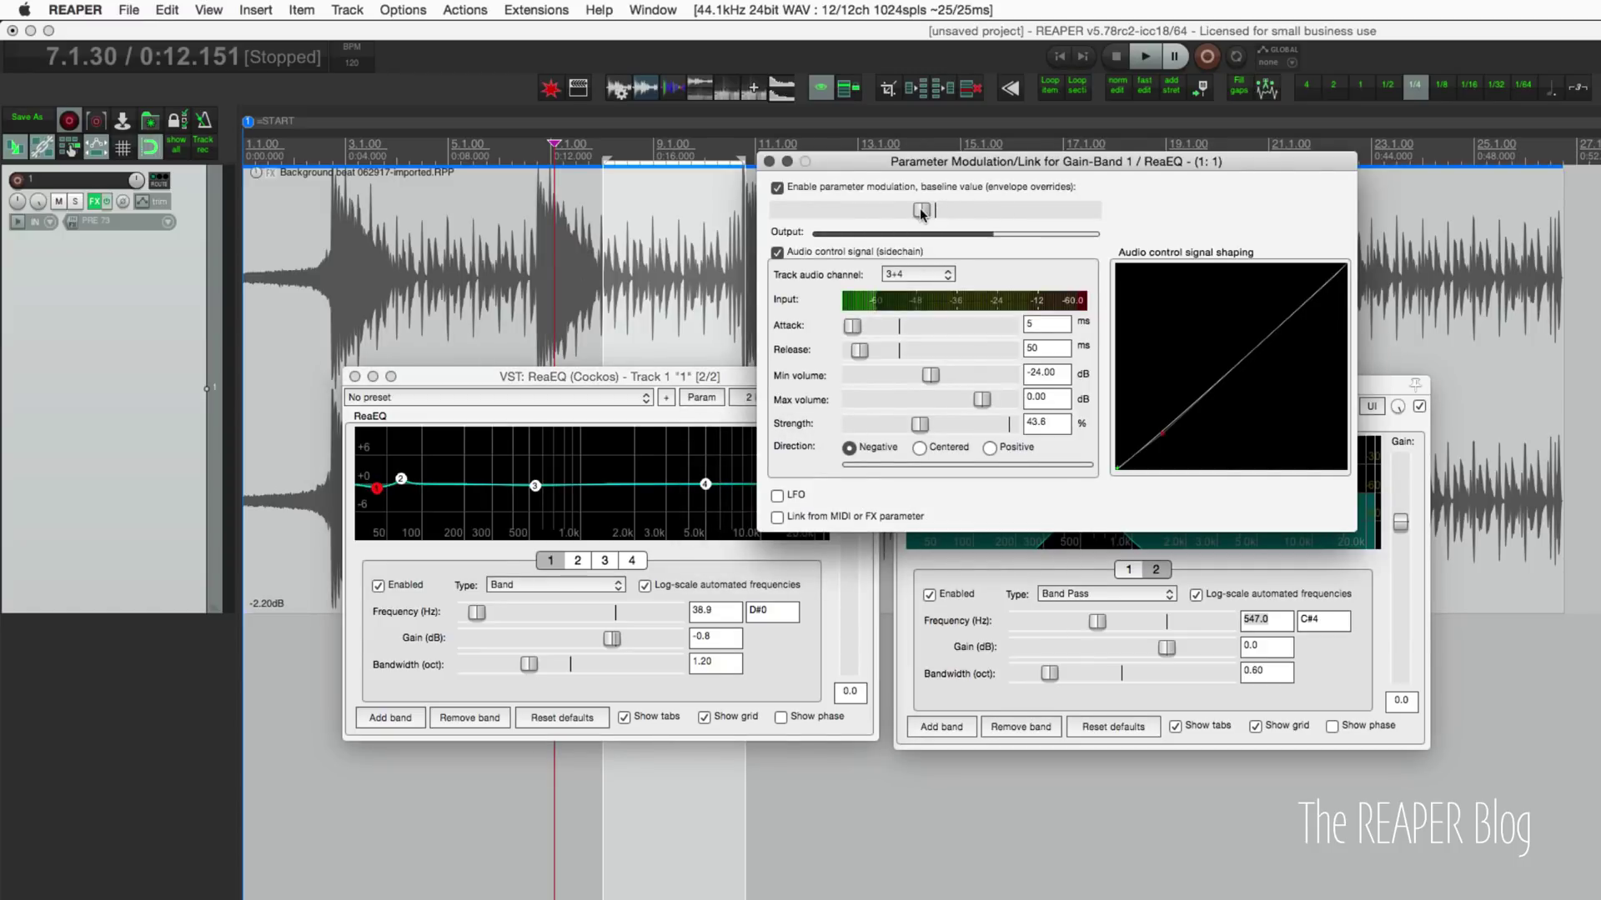
left_click_drag(928, 212, 925, 211)
left_click(768, 161)
- Close the ReaEQ windows and add TDR Nova to the drum track
left_click(94, 202, "alt")
right_click(95, 202)
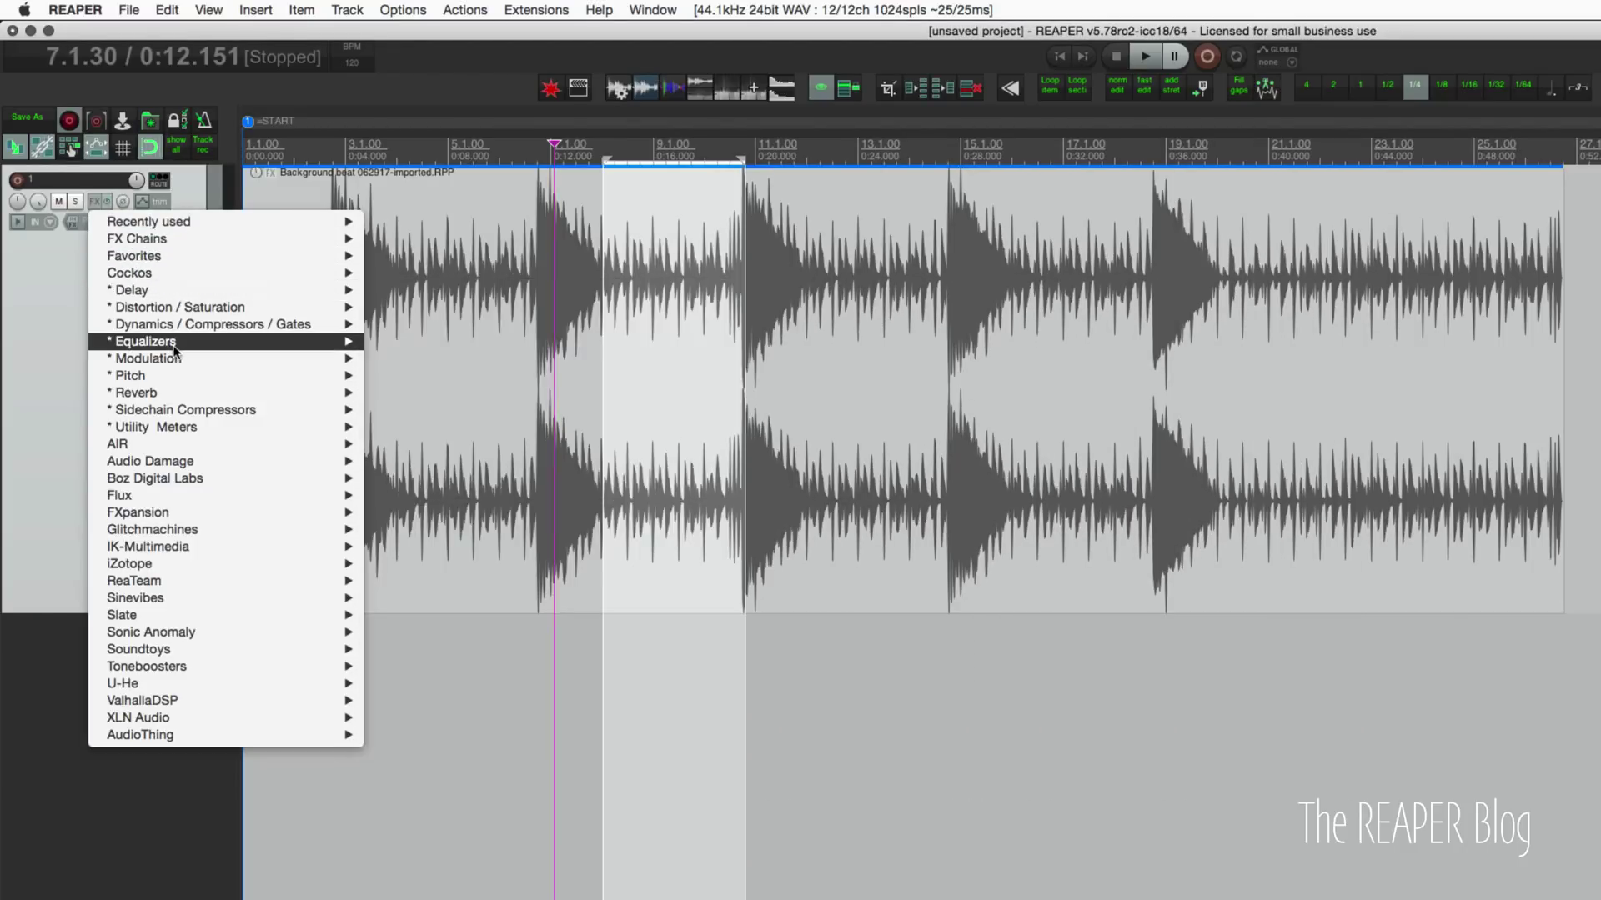
mouse_move(179, 341)
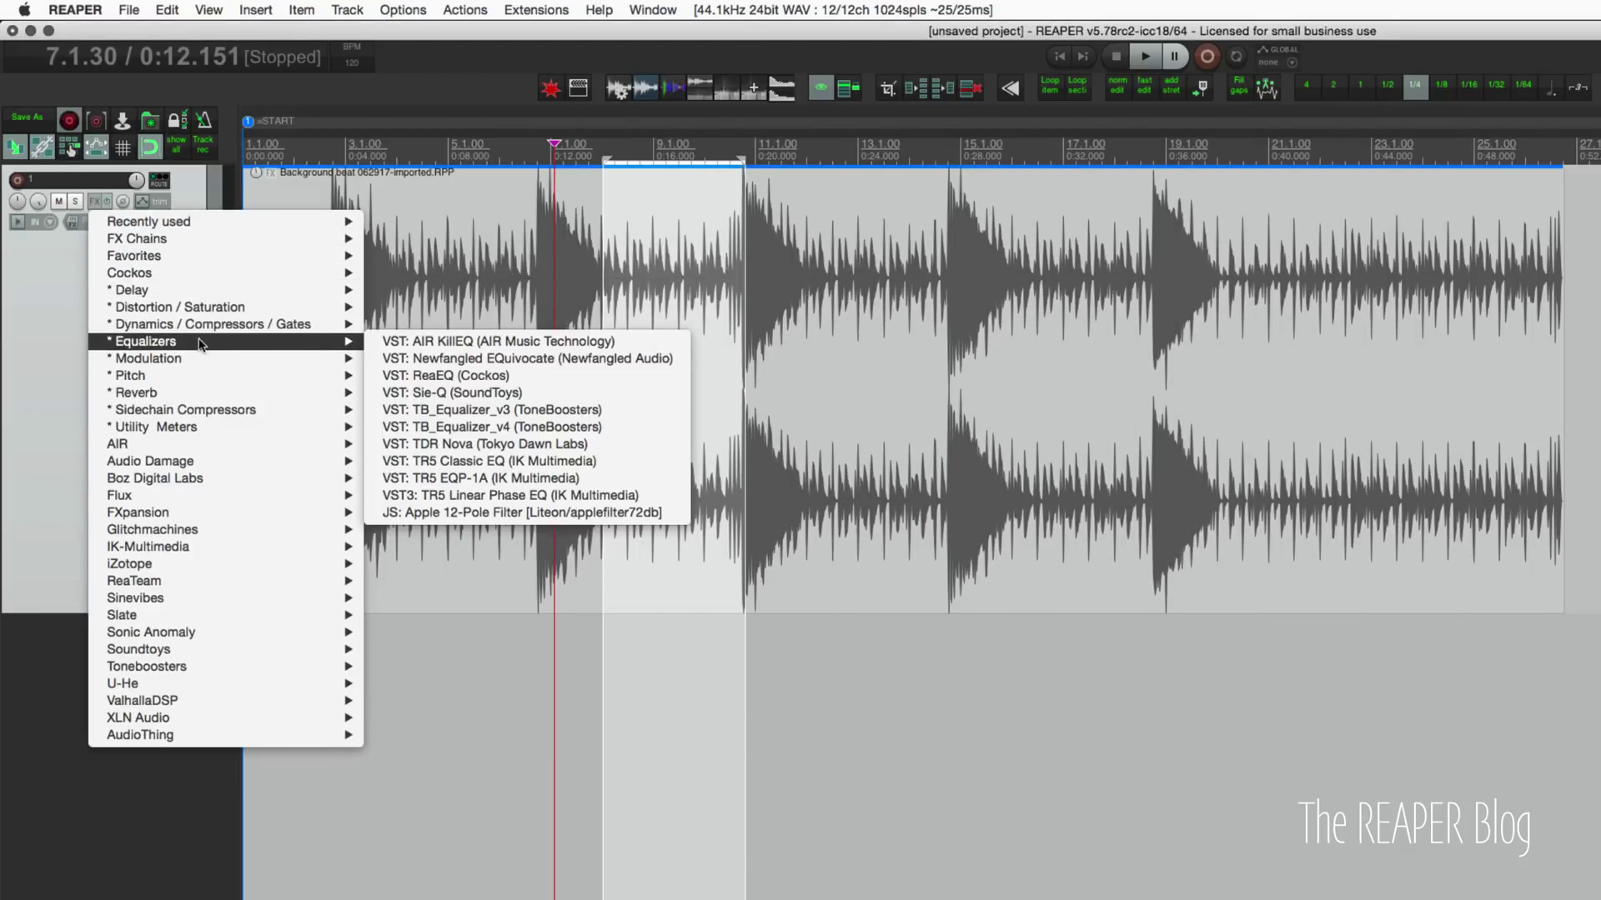
left_click(507, 440)
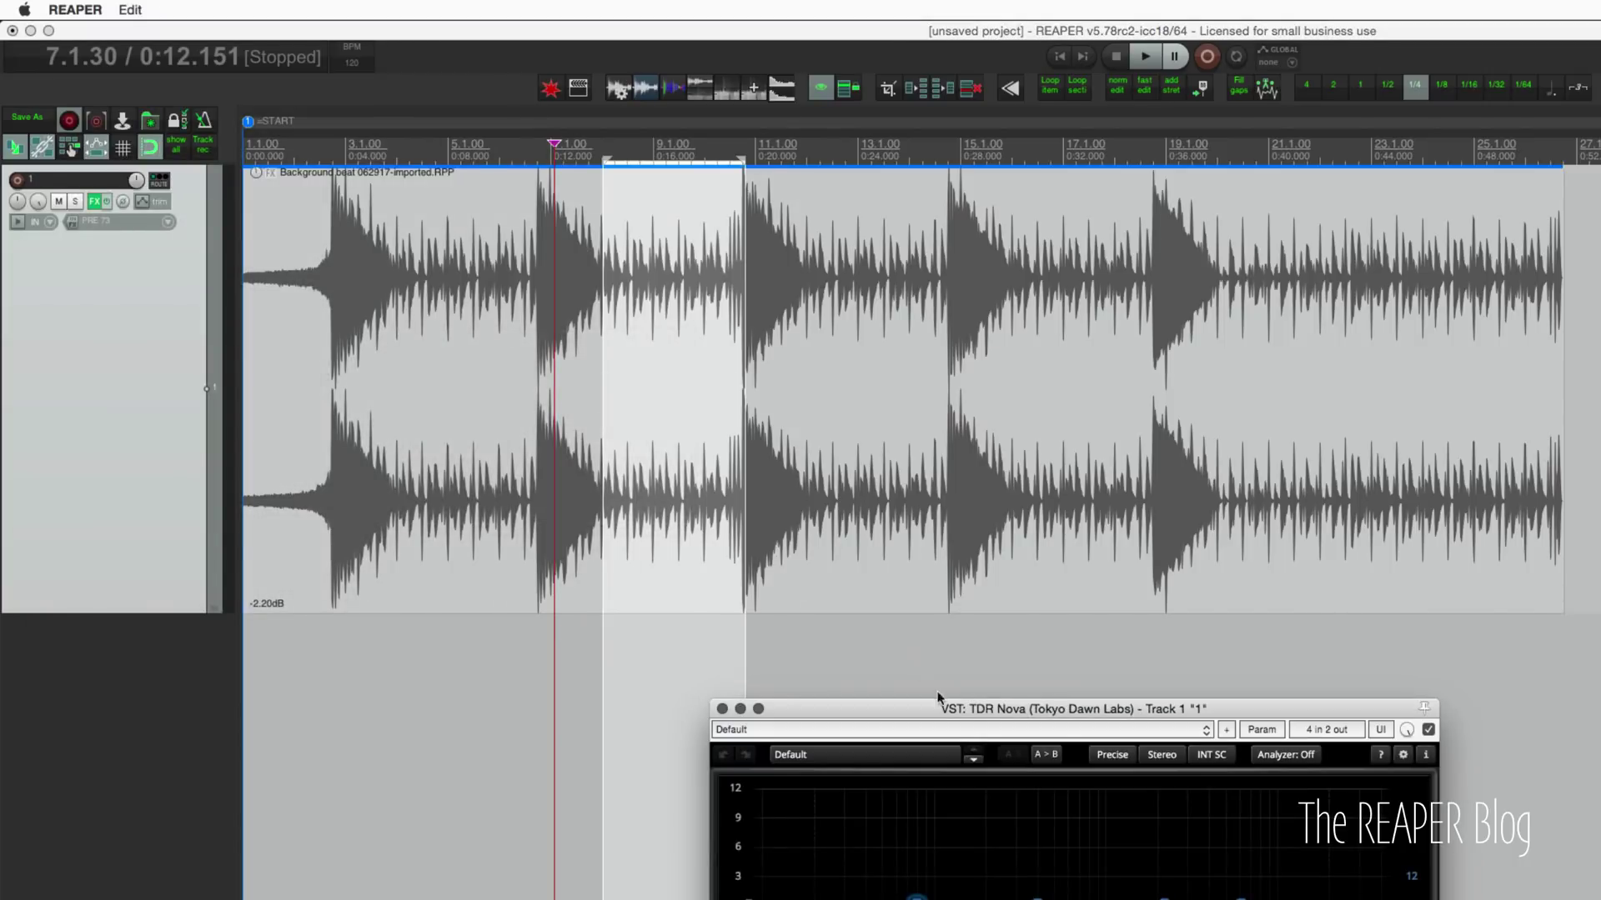
left_click_drag(959, 707, 961, 322)
- Loop the drum beat, raise Band I's Q, and make it dynamic with a −9.5 dB threshold
left_click_drag(508, 326, 738, 320)
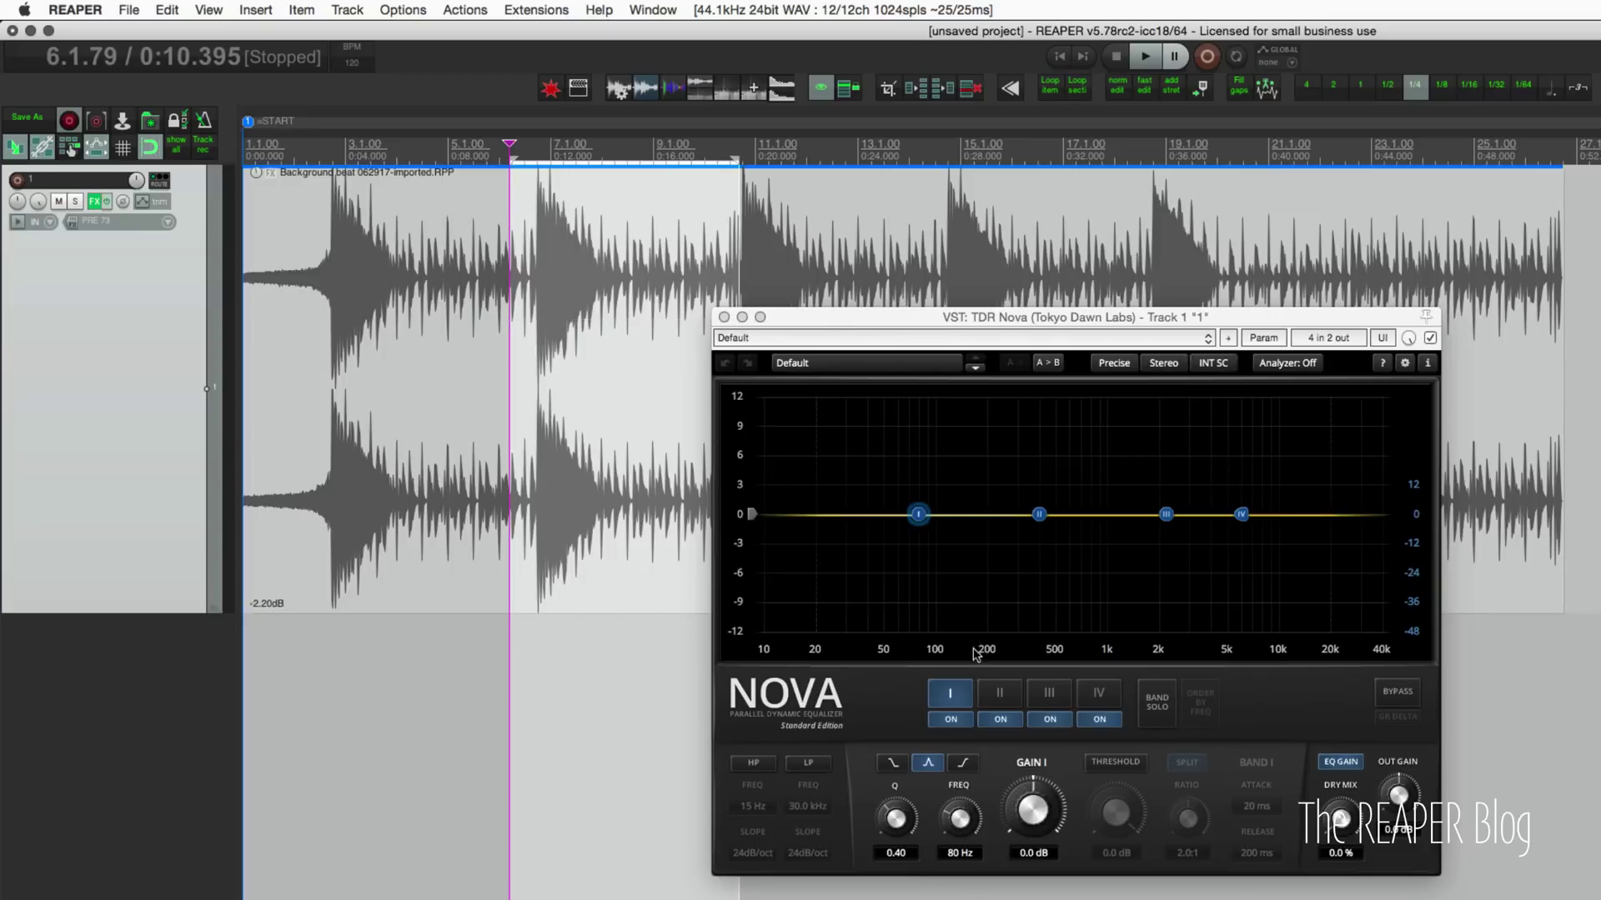
key("space")
left_click_drag(895, 820, 895, 783)
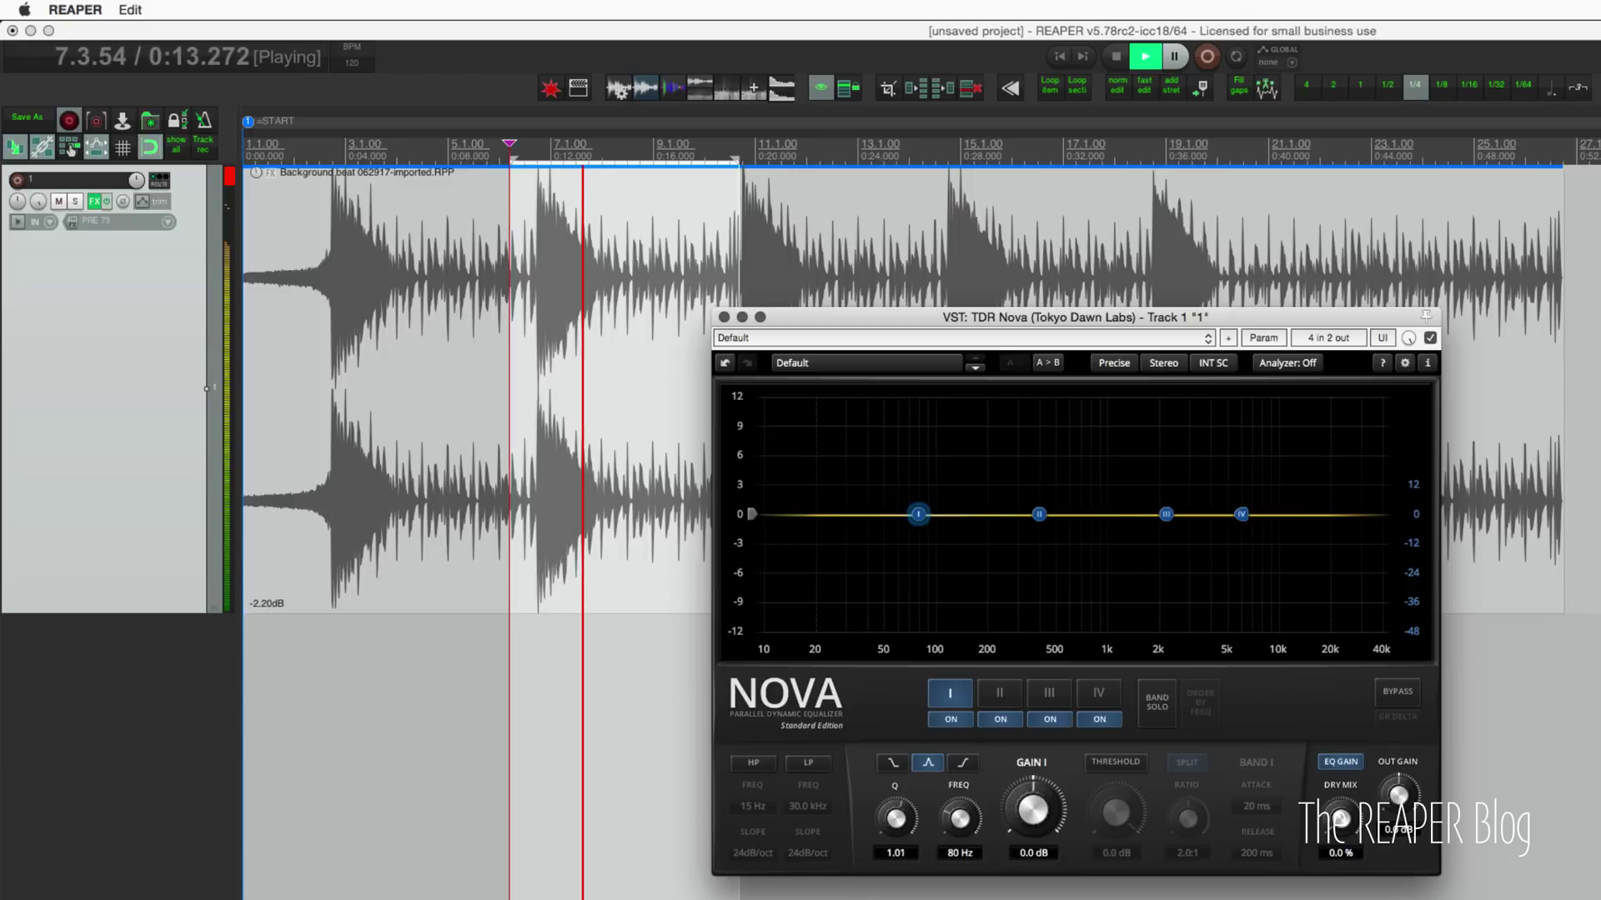
left_click(1116, 762)
left_click_drag(1117, 810, 1040, 816)
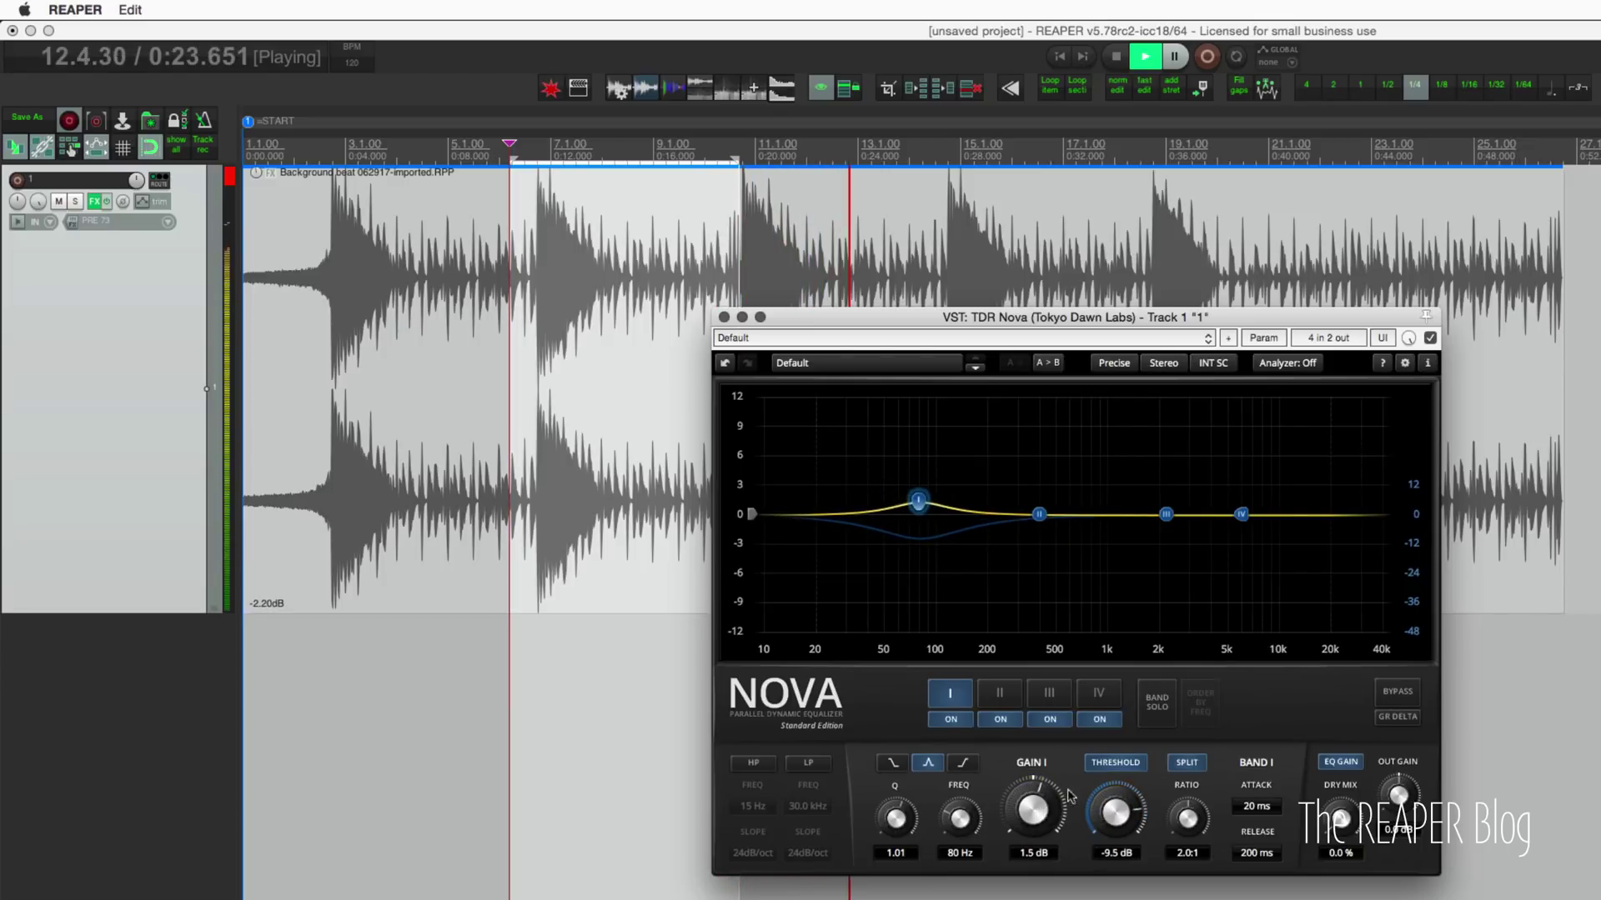
- Set Band I's attack to 5.0 ms and move it to 64 Hz
double_click(1257, 807)
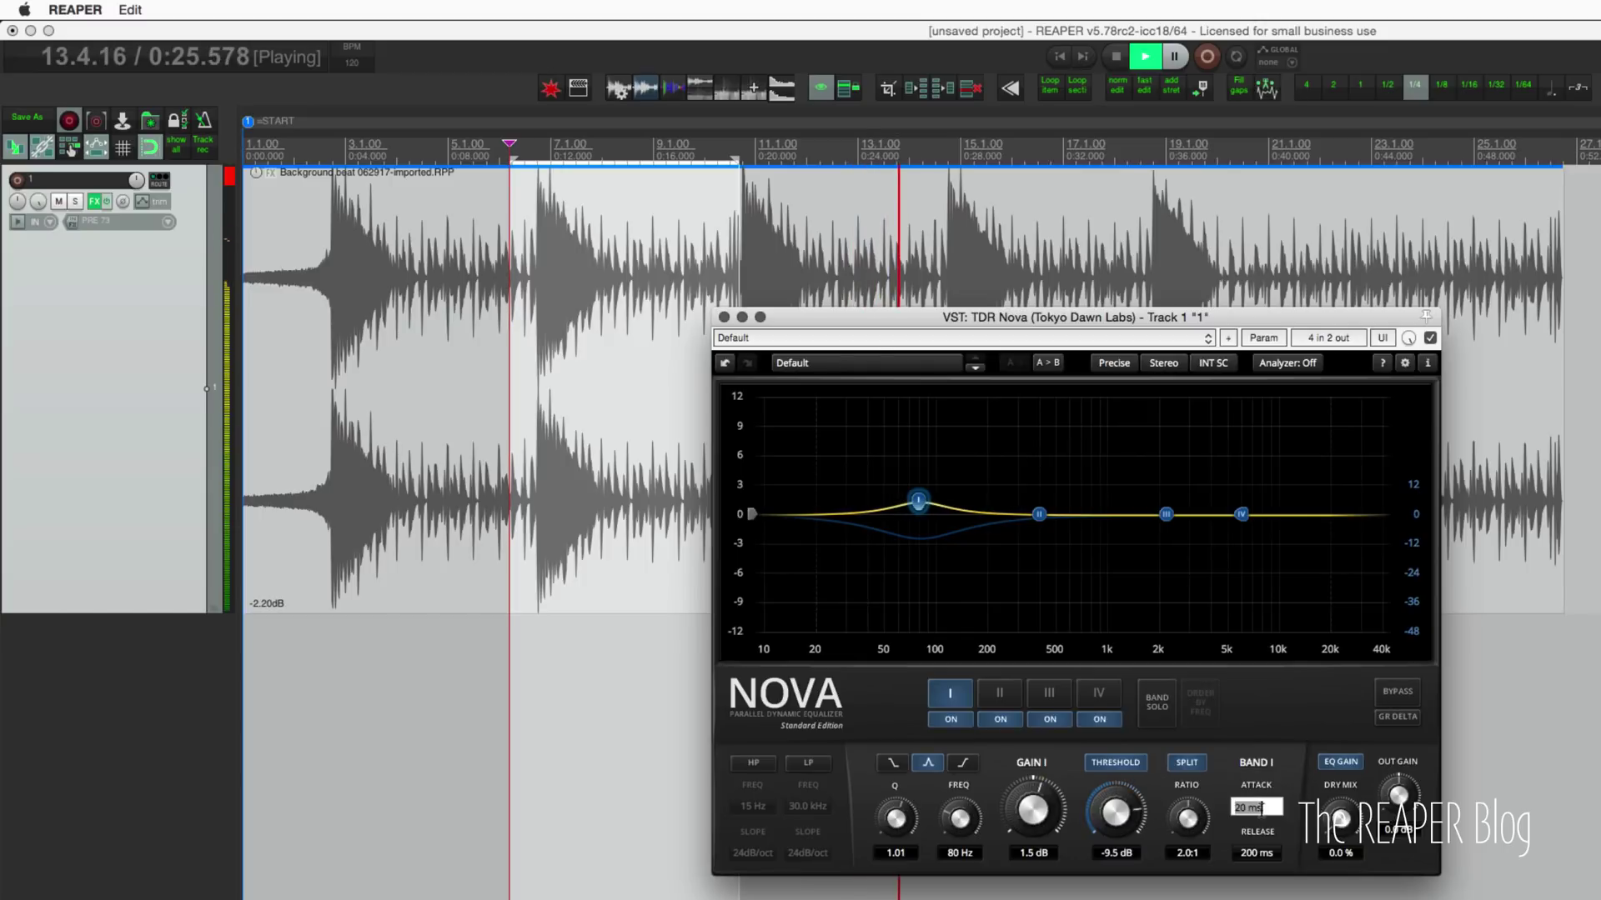
type("5")
key("Return")
left_click_drag(917, 506, 902, 505)
left_click_drag(995, 318, 771, 318)
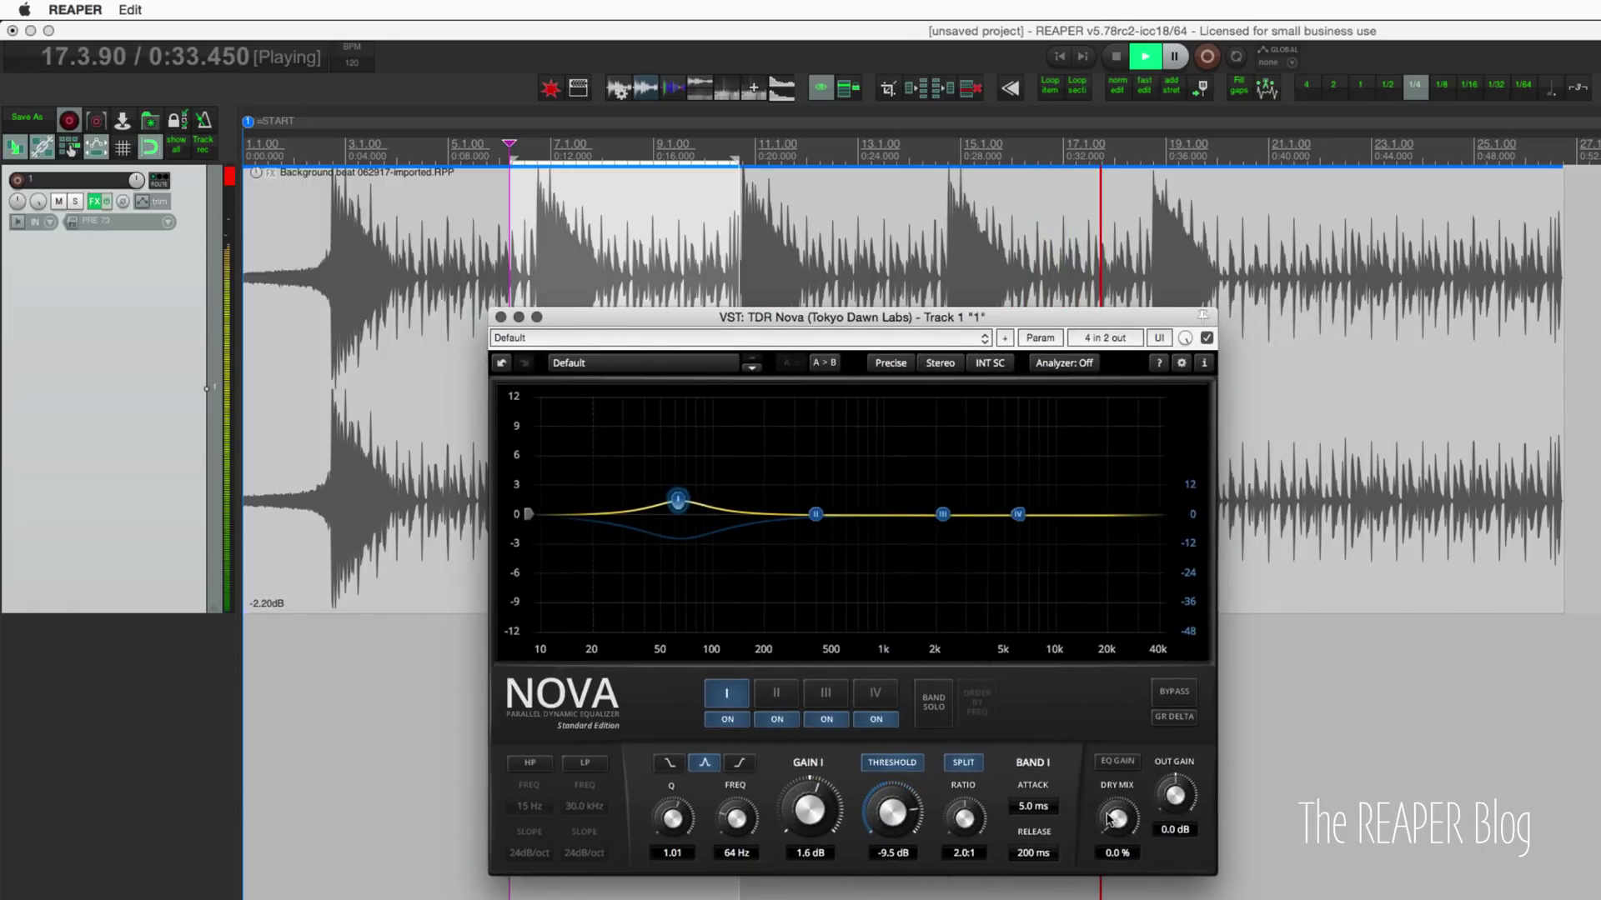
- Solo Band I, lower it to about 37 Hz while playing, then unsolo it
left_click(933, 702)
key("space")
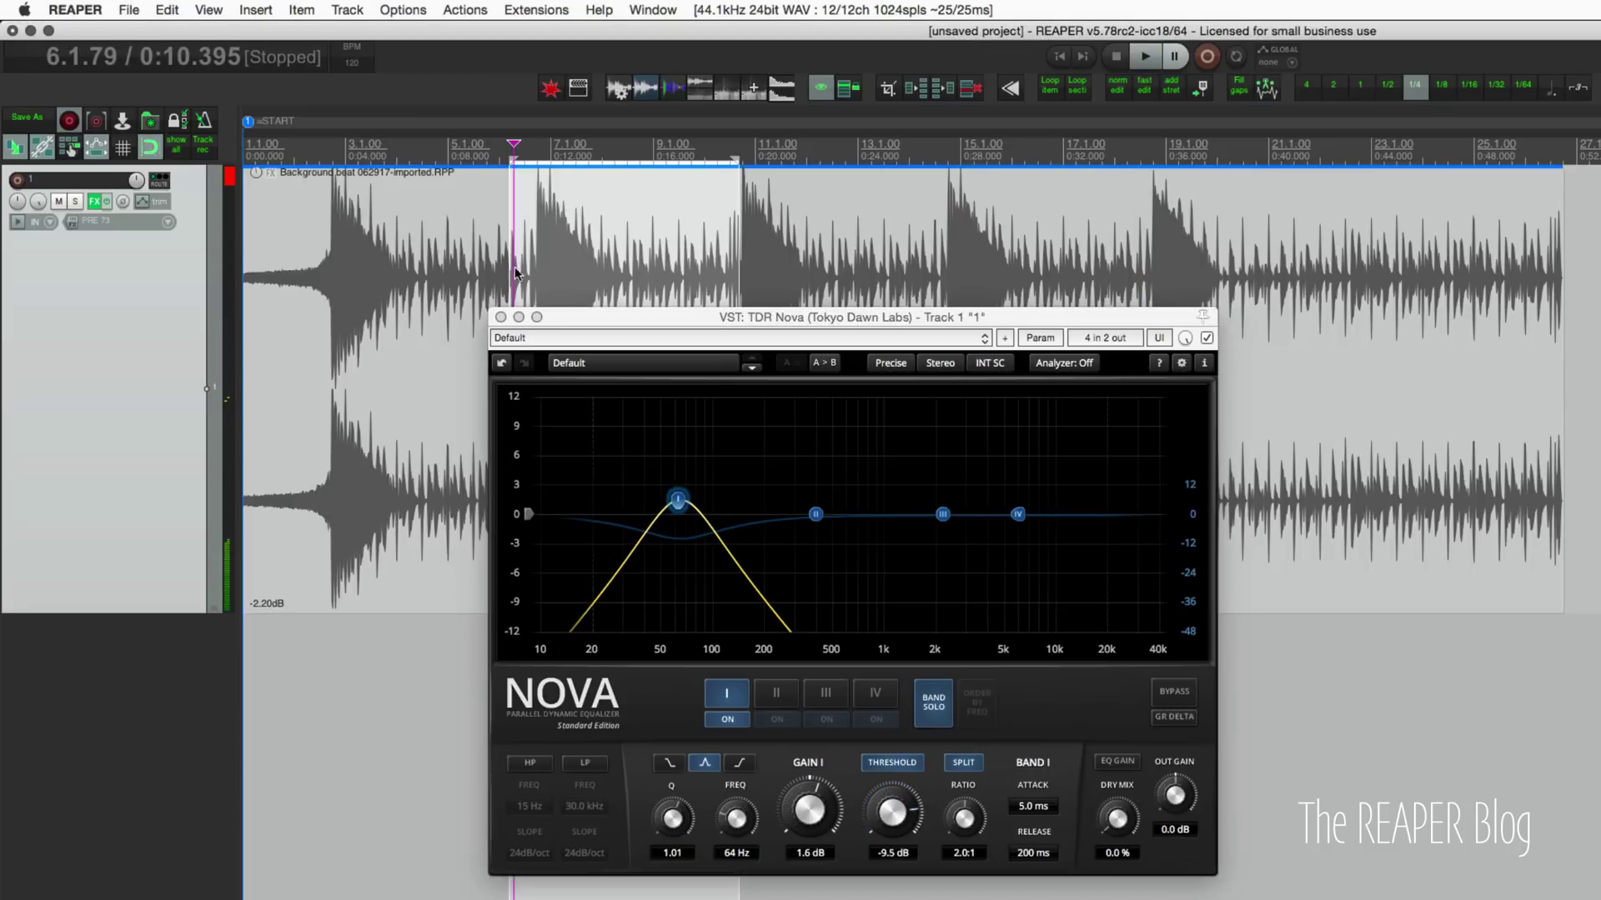
key("space")
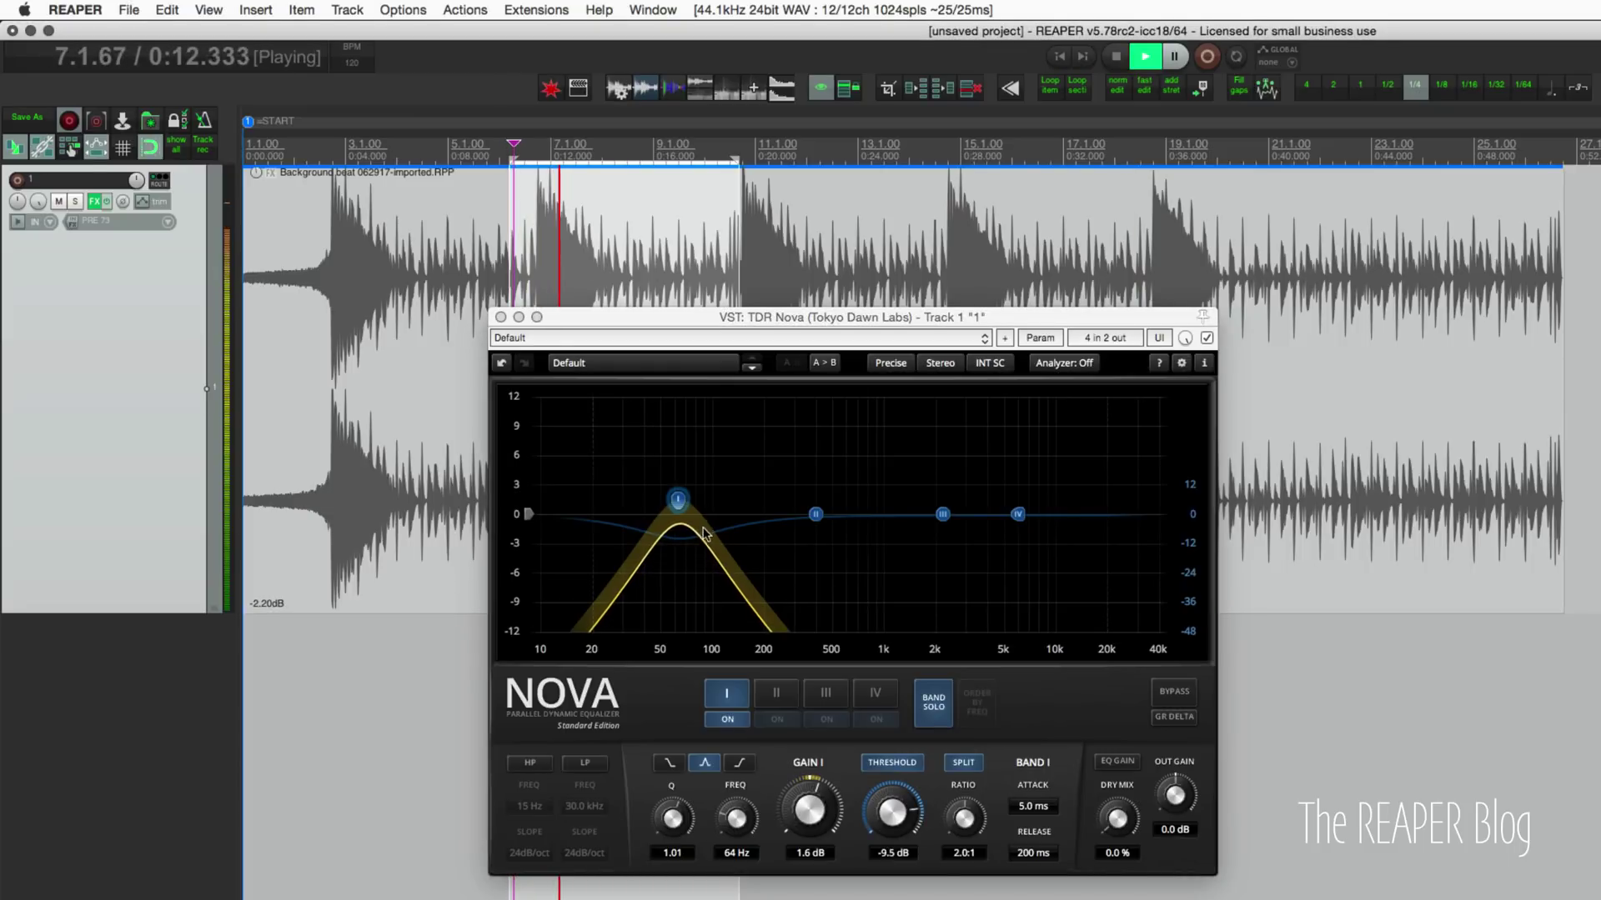
left_click_drag(678, 499, 643, 512)
key("space")
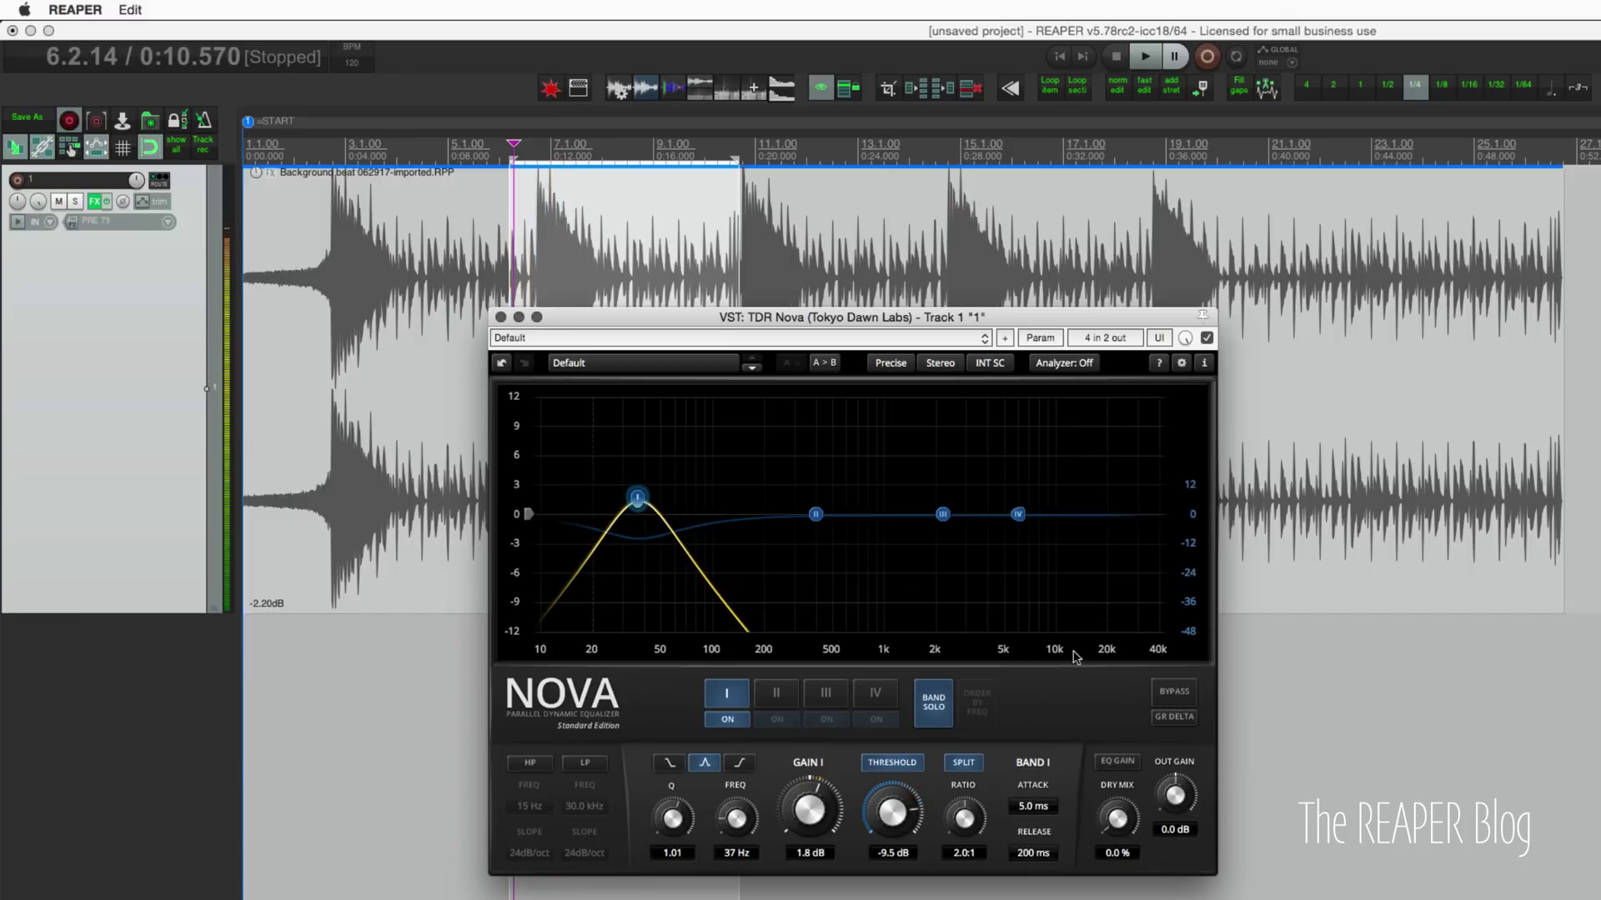
left_click(934, 705)
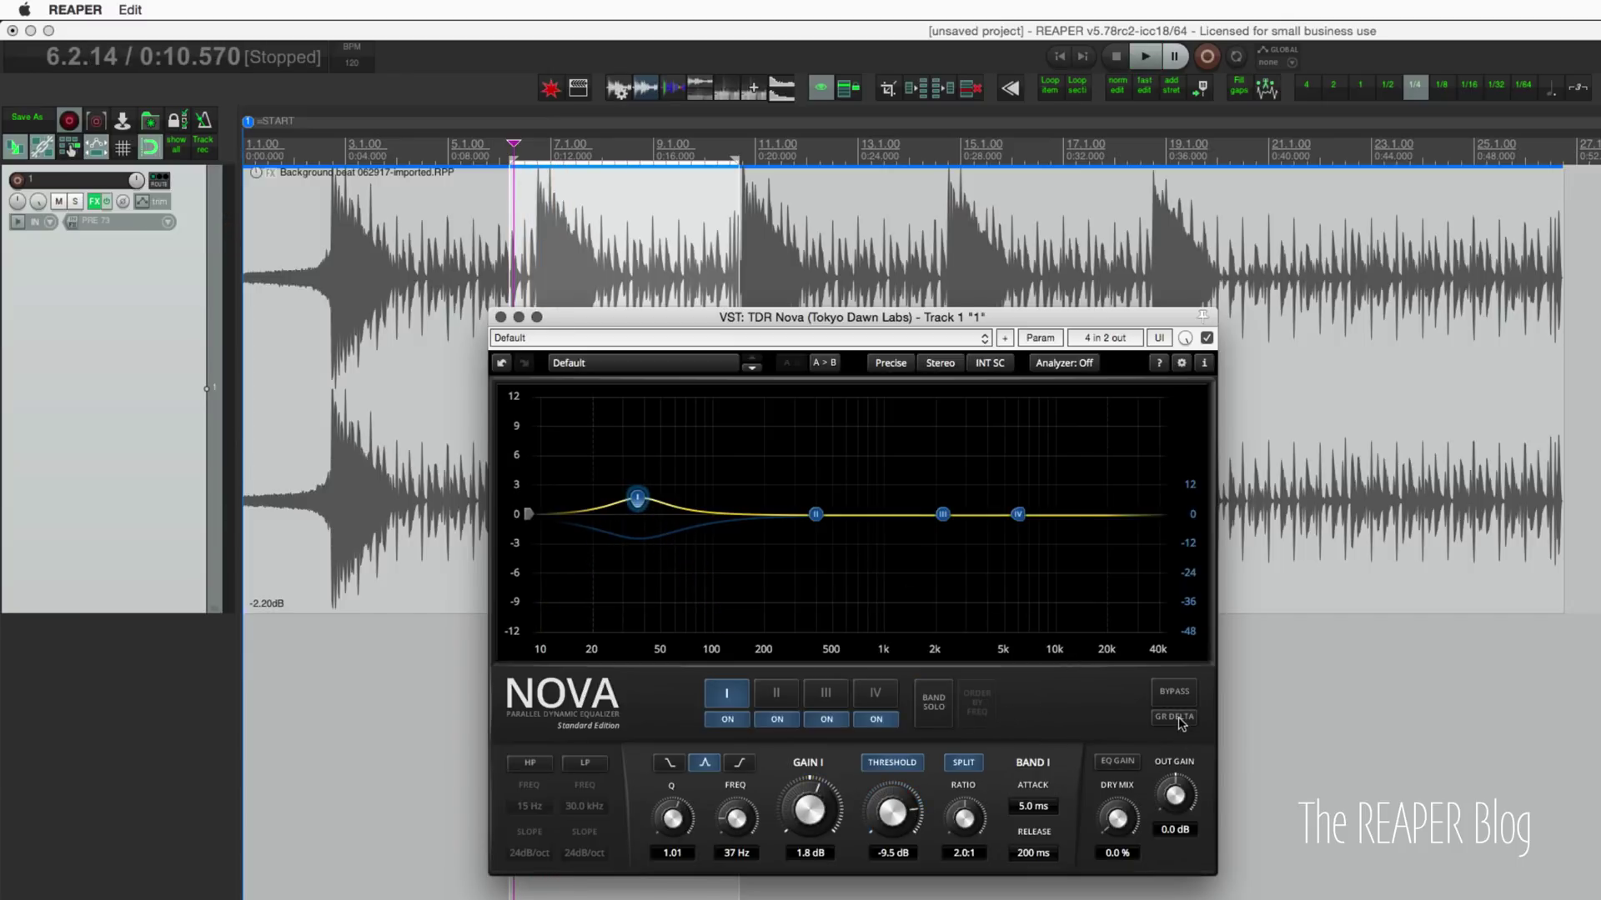
- Audition the gain-reduction delta during playback, then turn GR DELTA back off
left_click(1175, 717)
key("space")
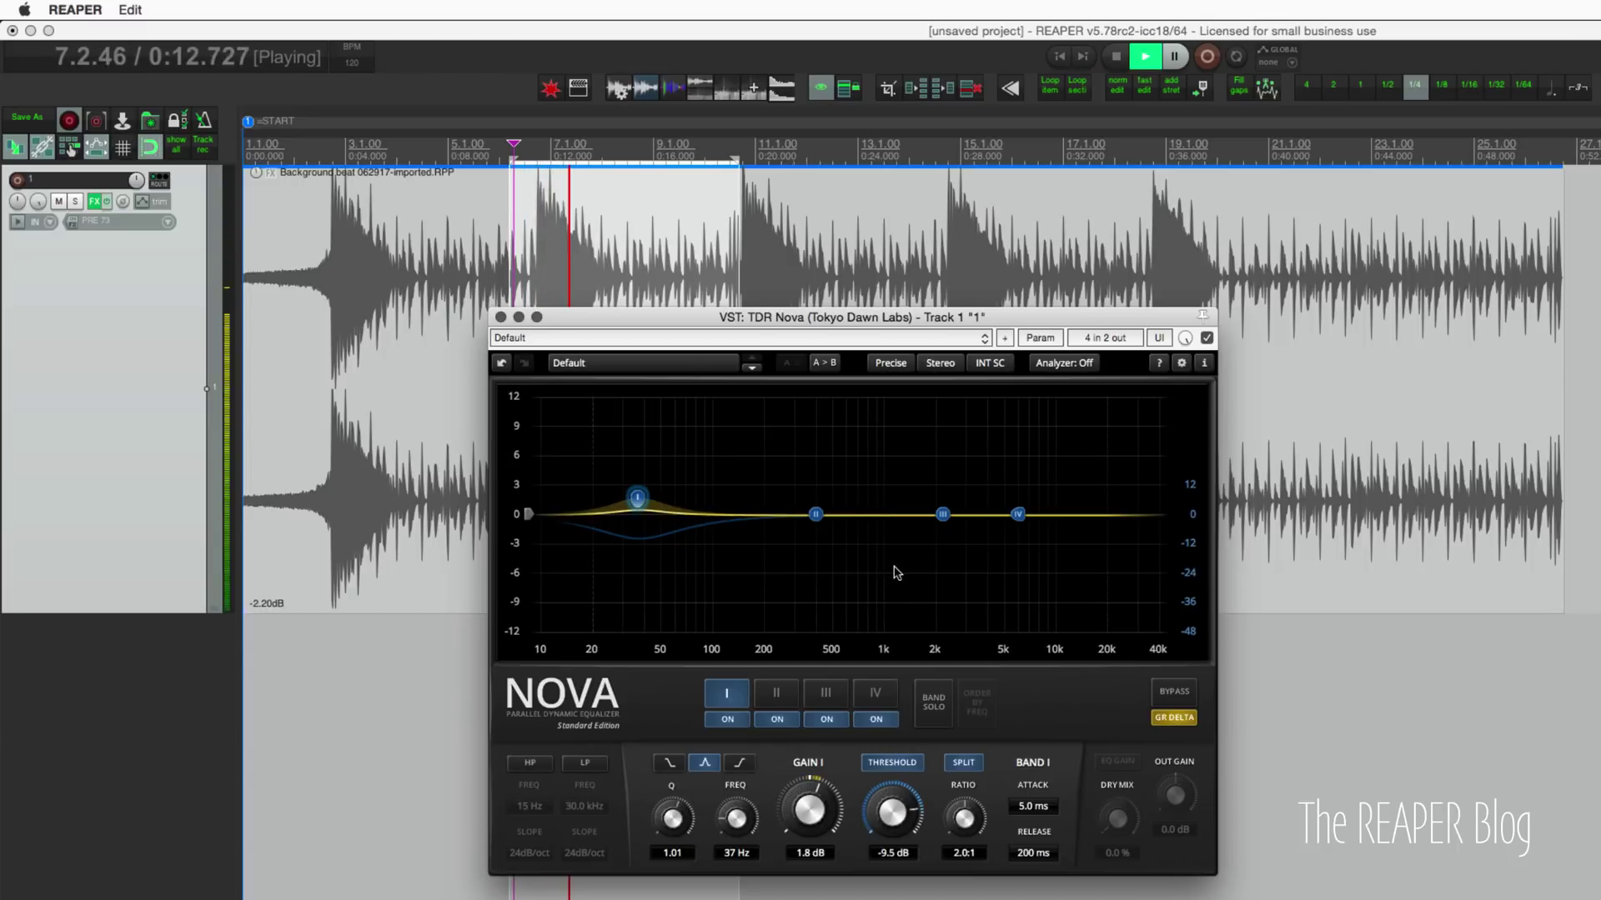
key("space")
left_click(1183, 730)
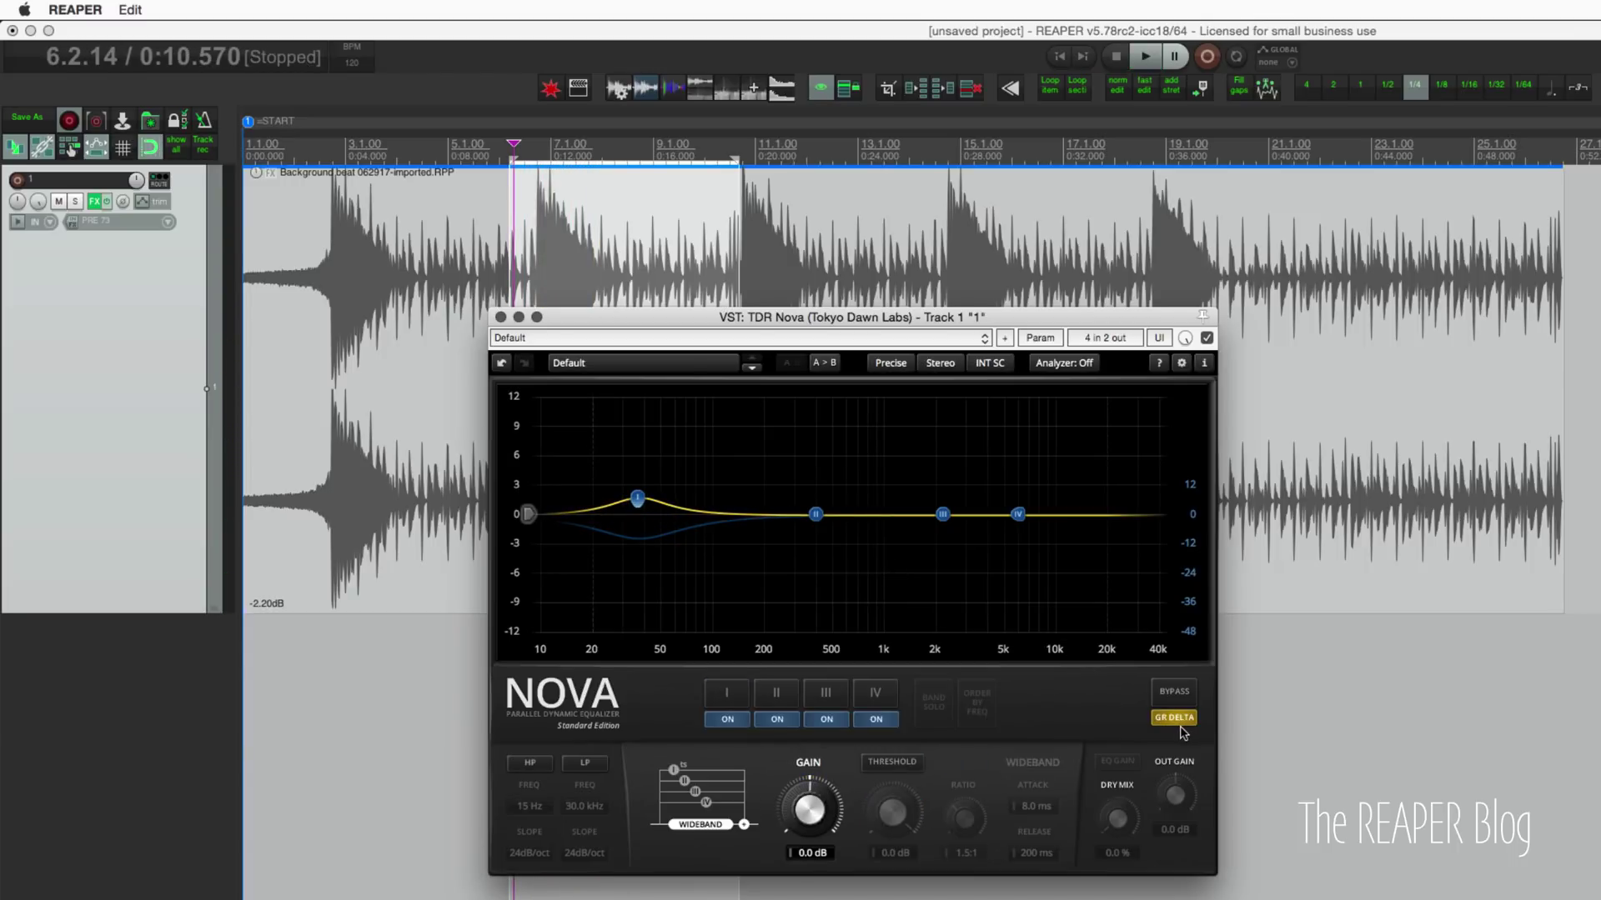
left_click(1176, 720)
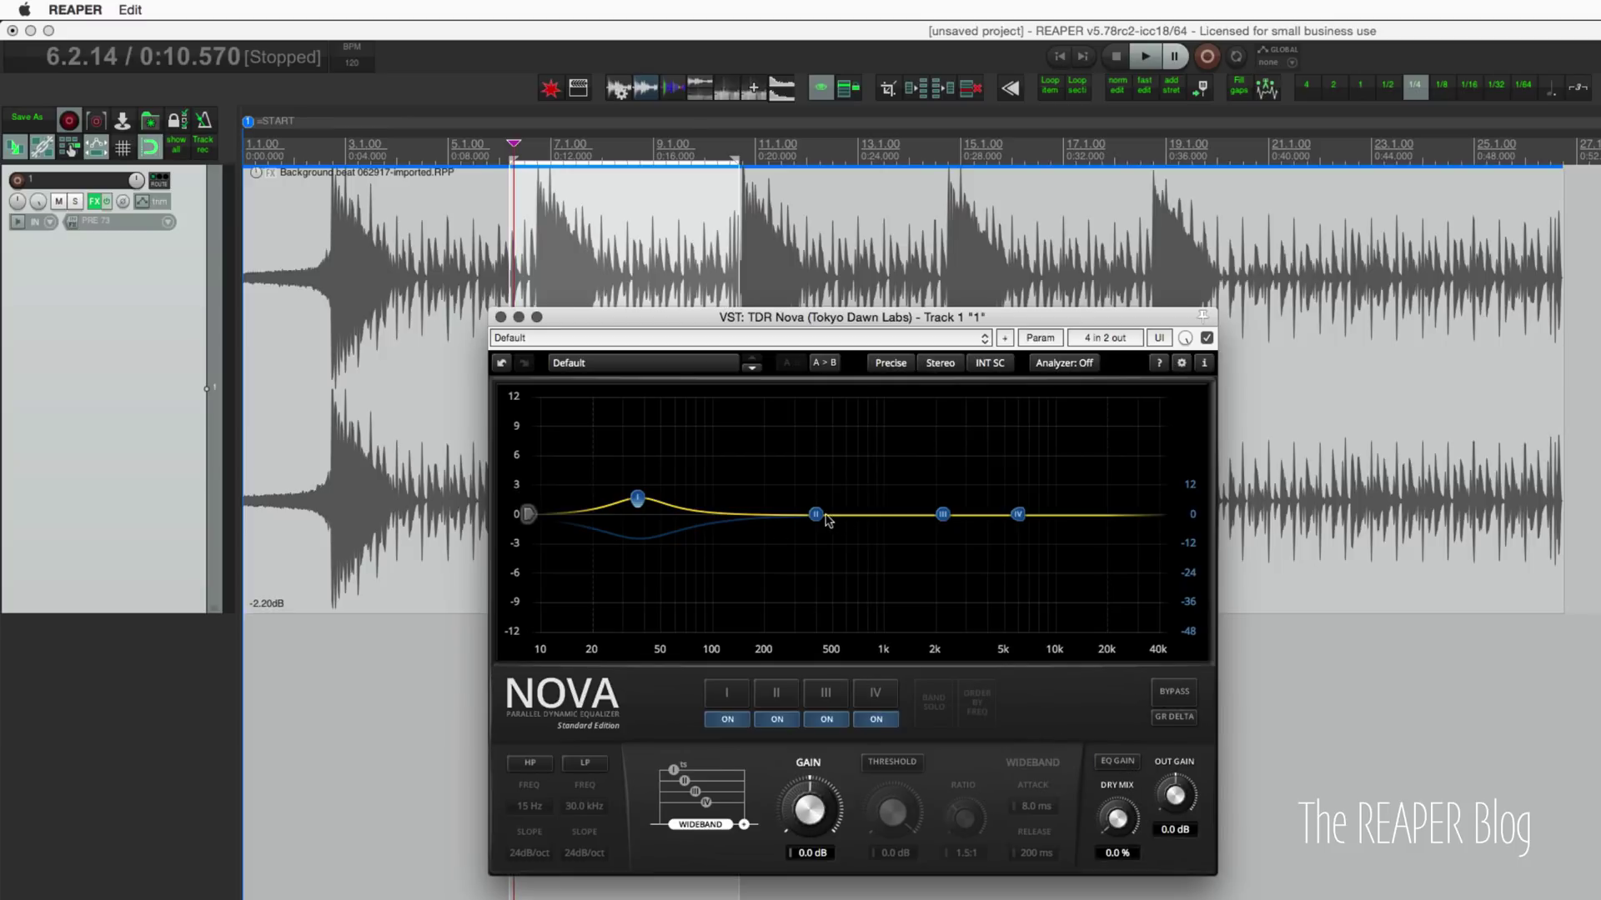
- Move Band II down to 117 Hz with 1.6 dB gain and Q 3.65
left_click_drag(815, 514, 724, 502)
mouse_move(805, 798)
left_mouse_down()
mouse_move(805, 813)
mouse_move(805, 784)
left_mouse_up()
scroll(672, 824, "up", 10)
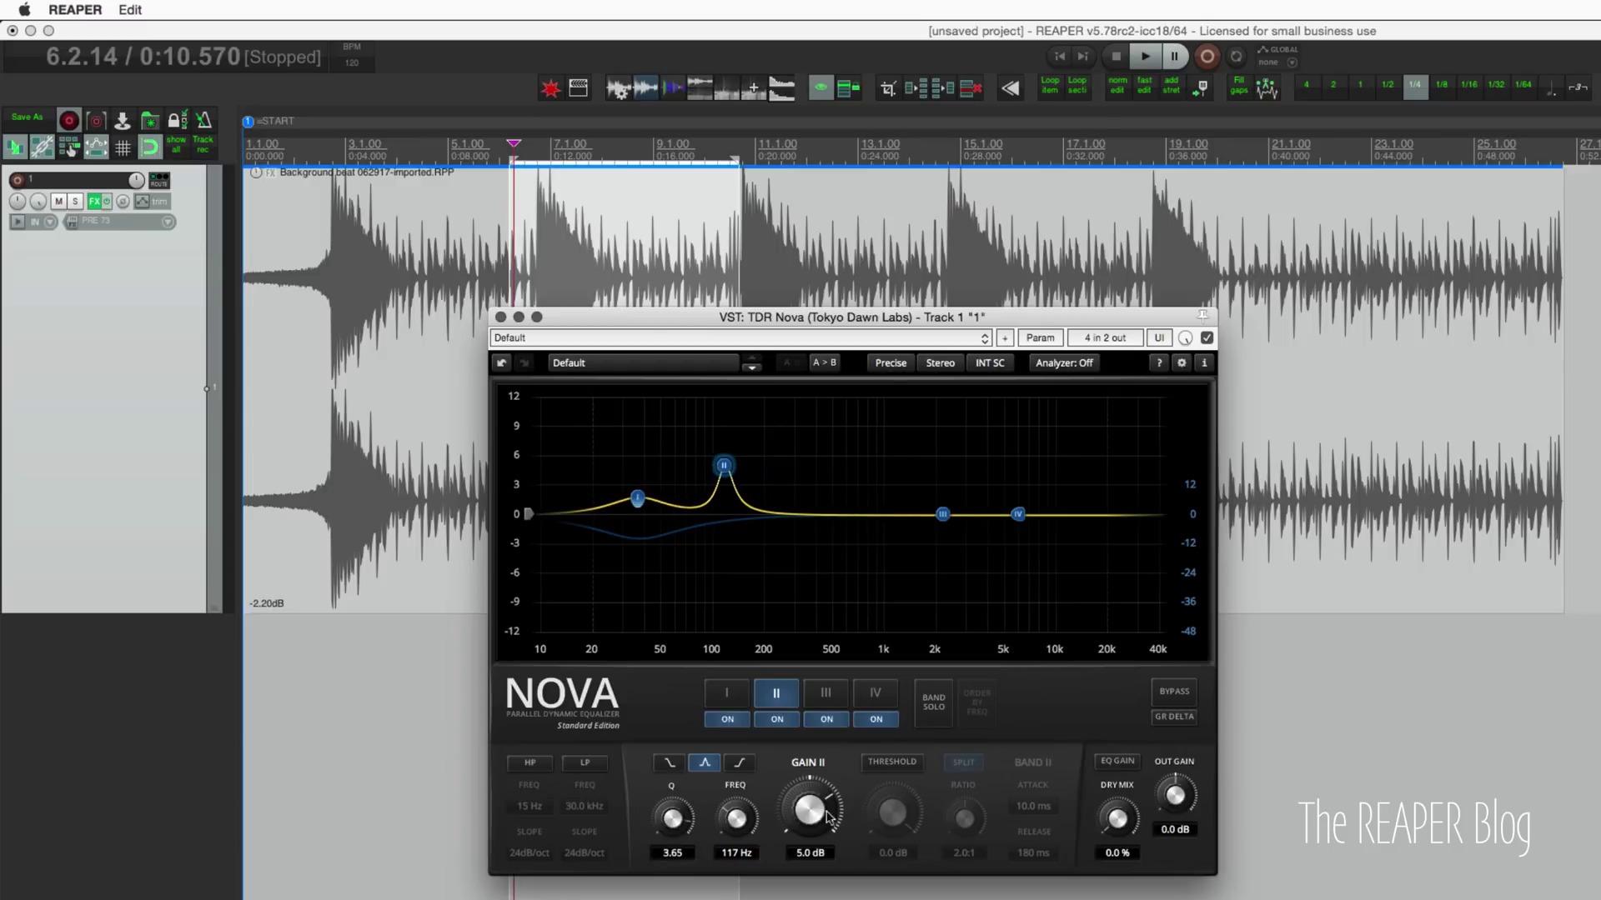
scroll(832, 818, "down", 5)
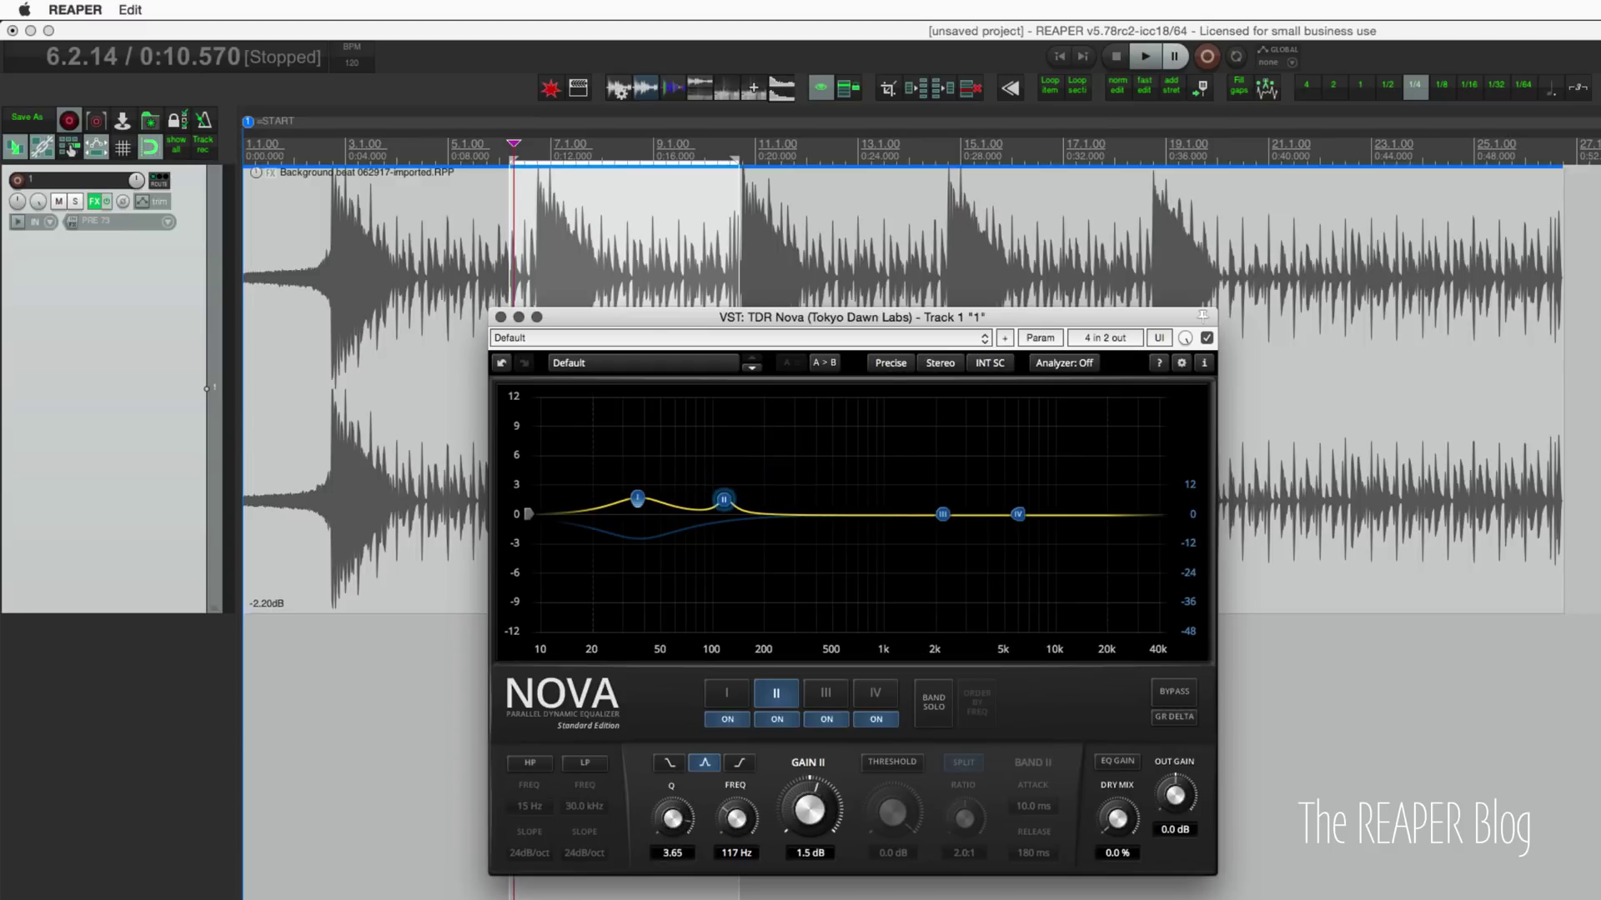
- Audition the drums from 0:14.047
left_click(604, 288)
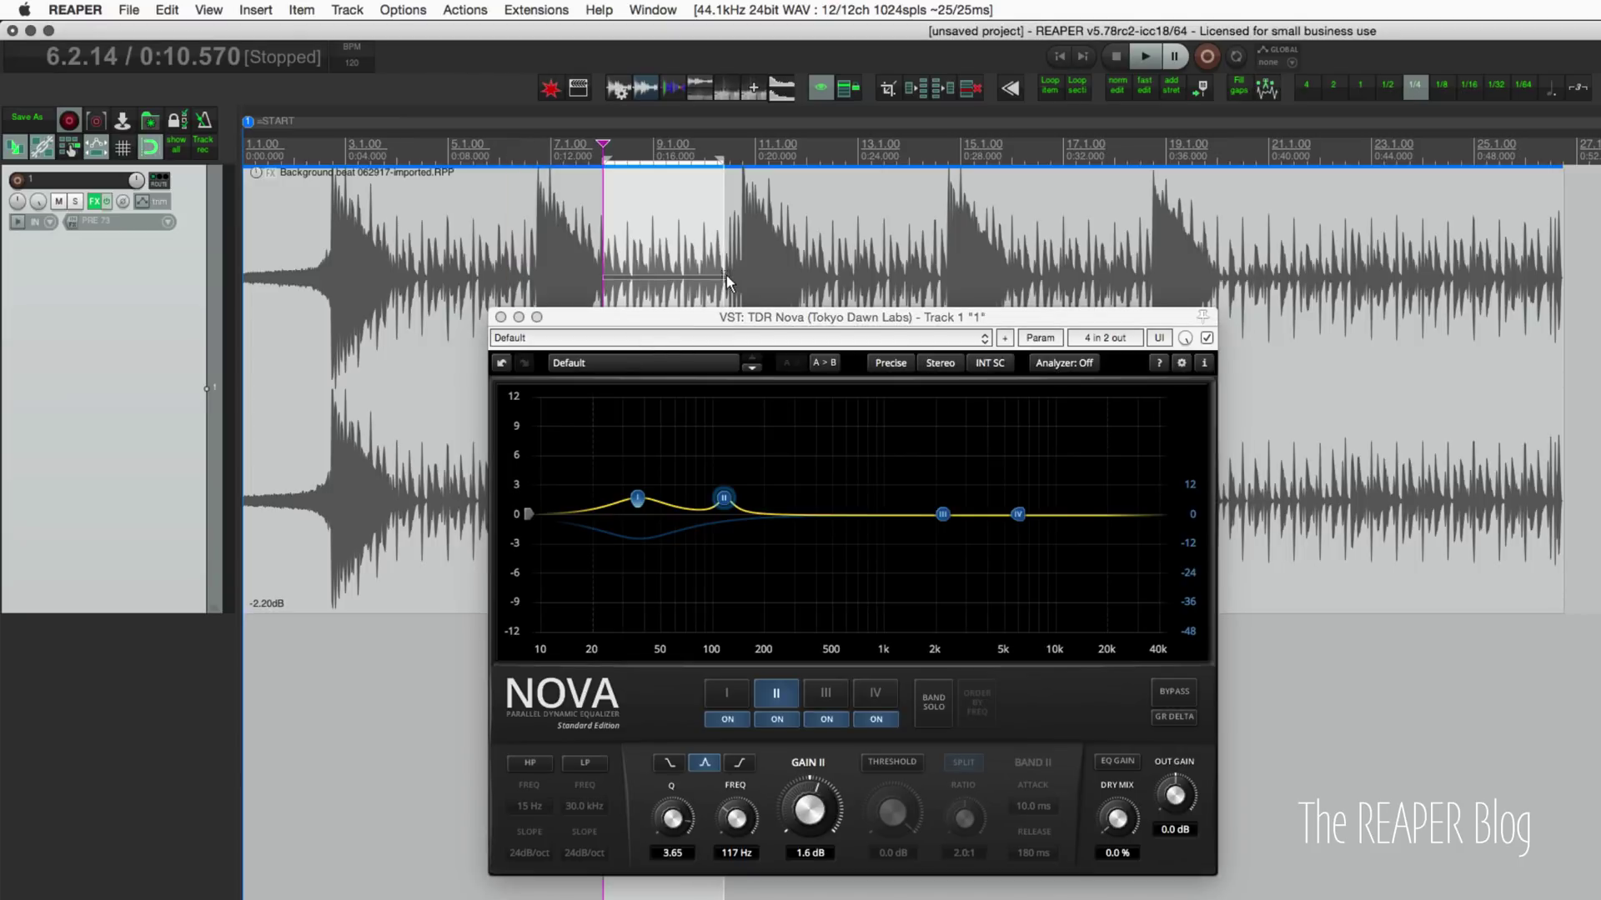
left_click(604, 287)
key("space")
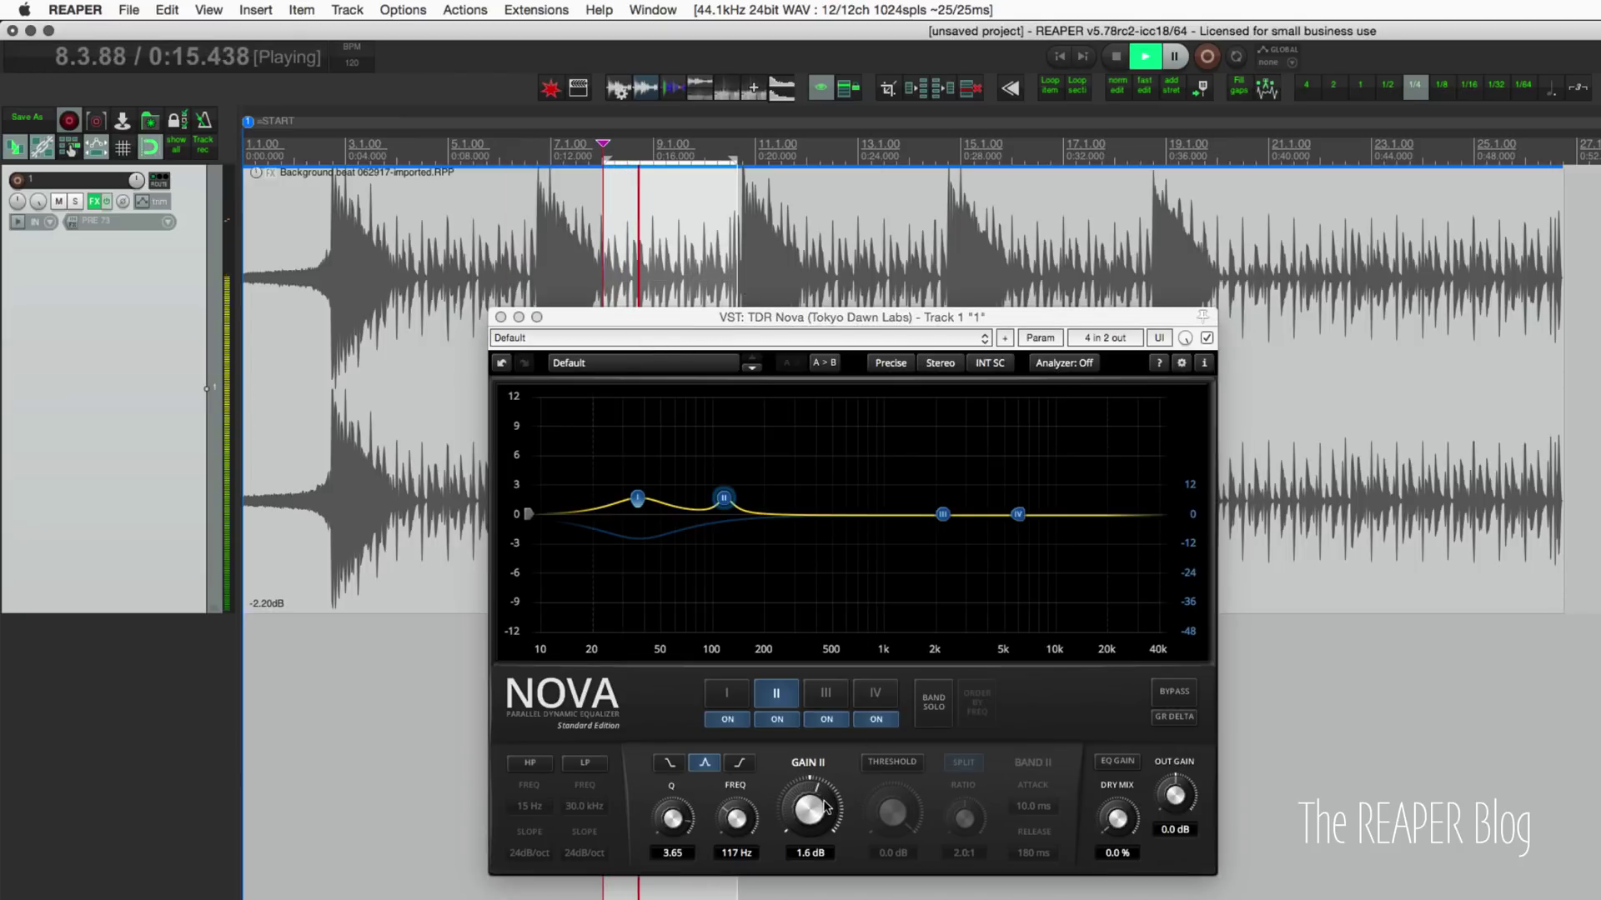
key("space")
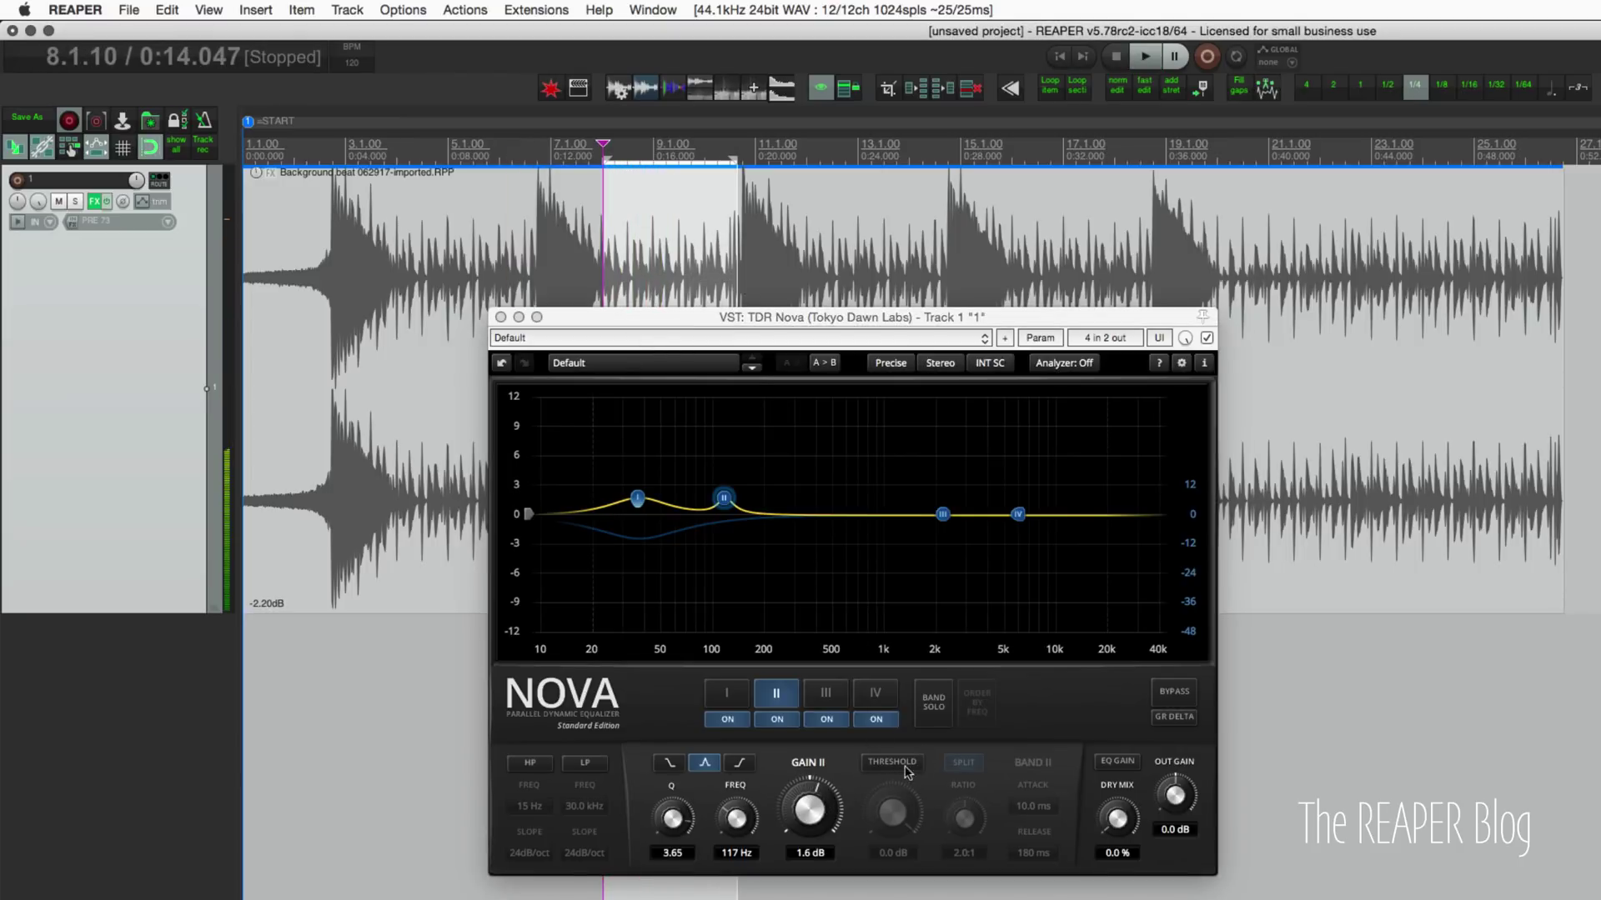
- Make Band II dynamic at −24.3 dB threshold, boosting 4.7 dB at 110 Hz with Q 2.60
left_click(894, 763)
scroll(896, 817, "down", 10)
key("space")
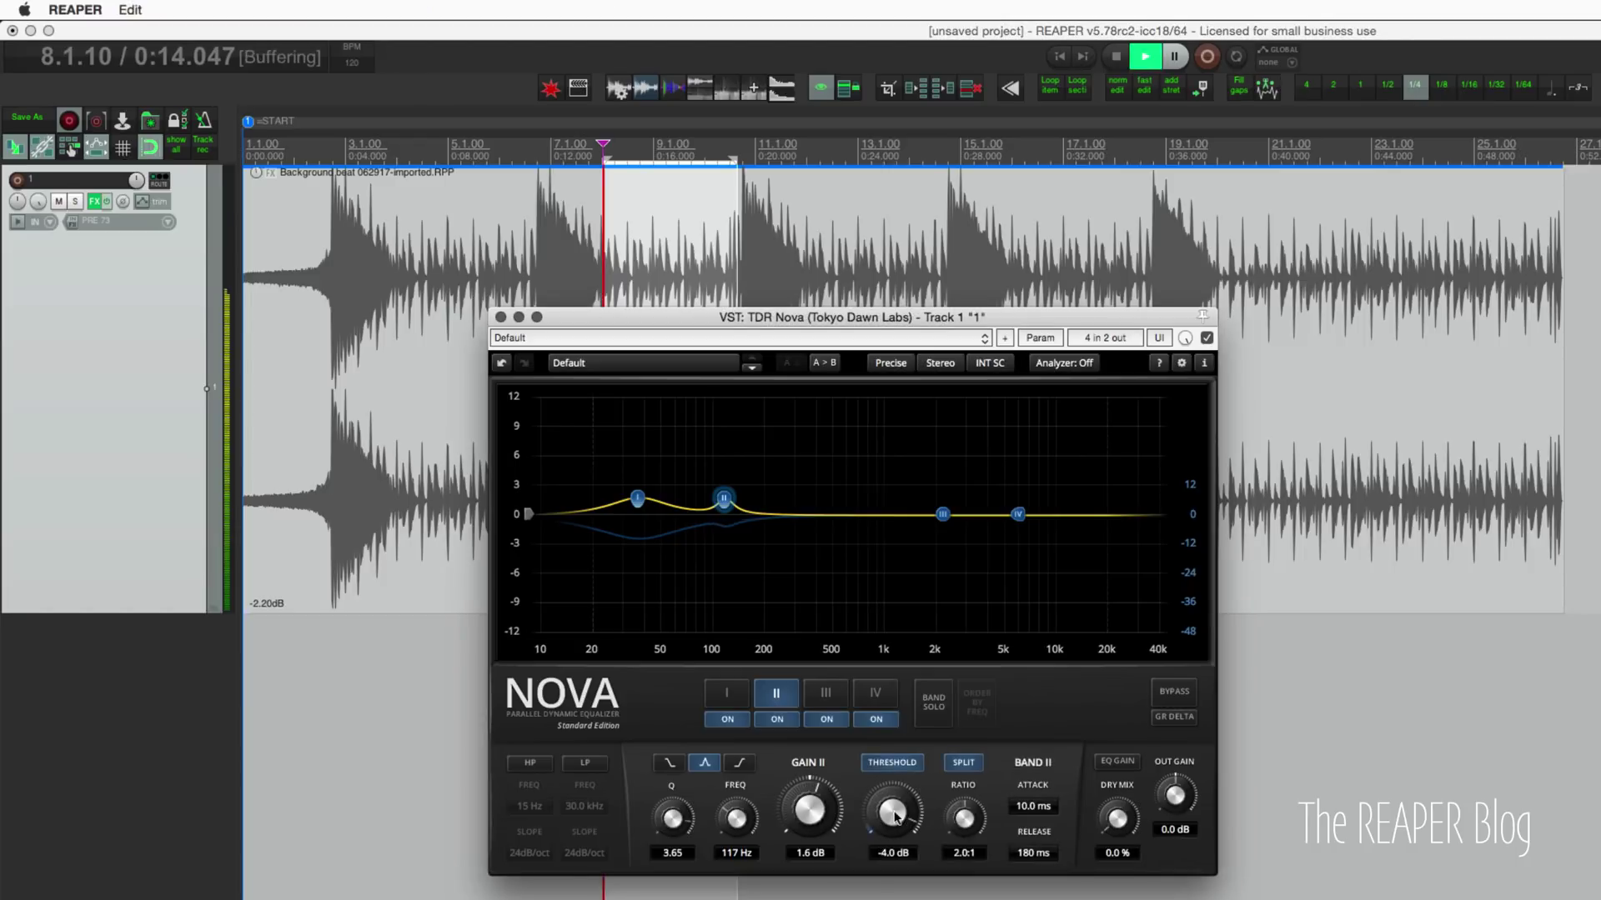
scroll(896, 817, "up", 3)
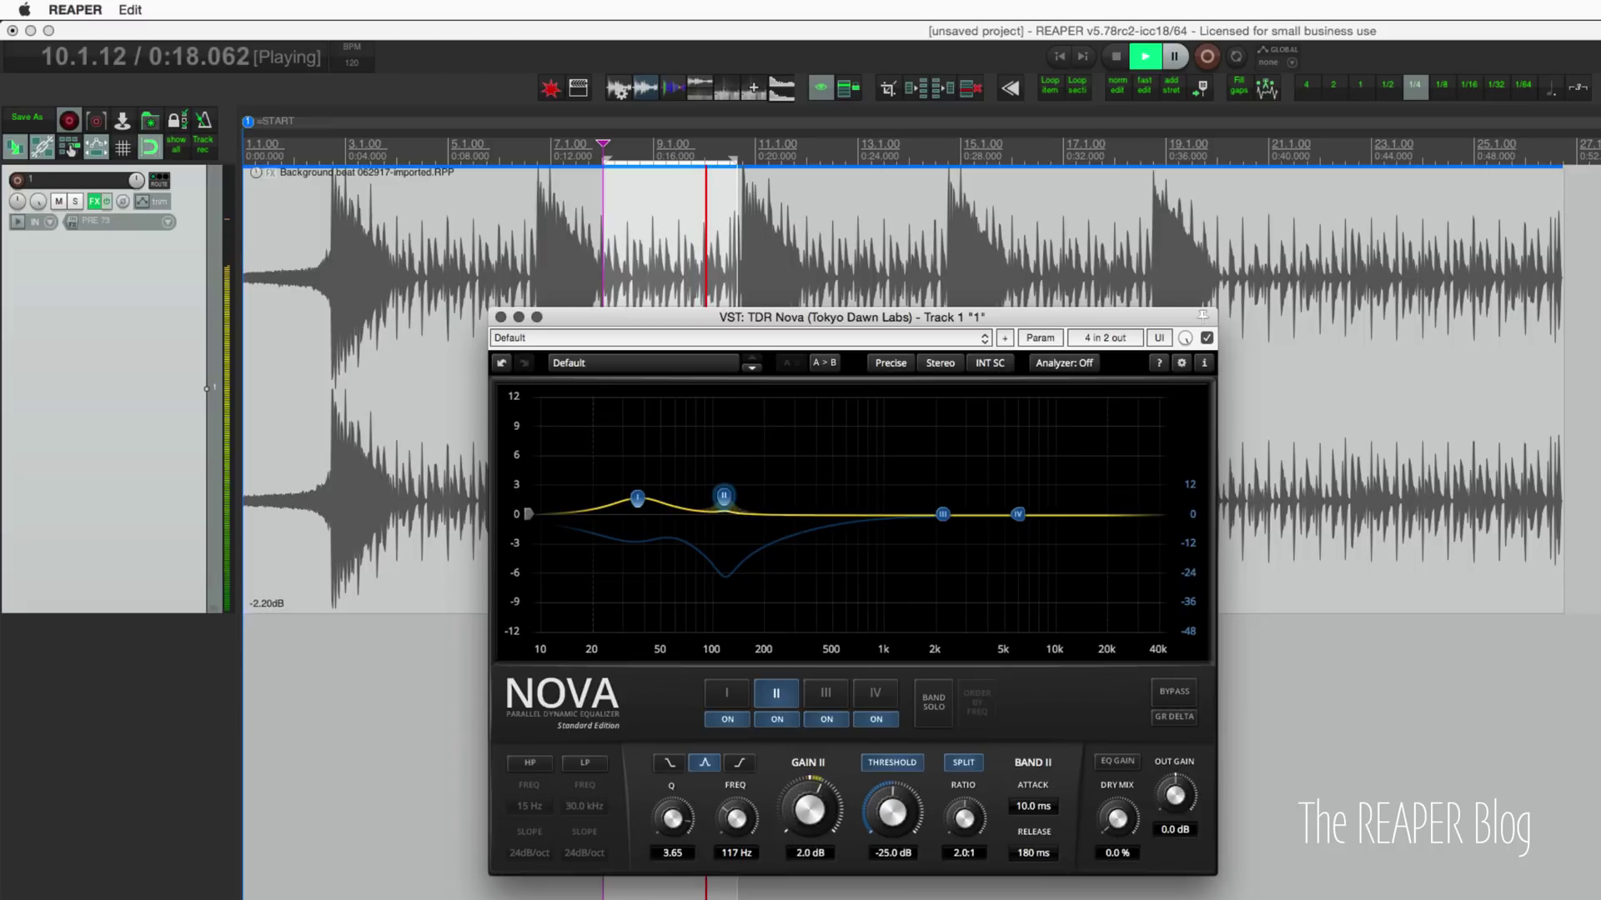
scroll(809, 810, "up", 2)
scroll(815, 826, "up", 1)
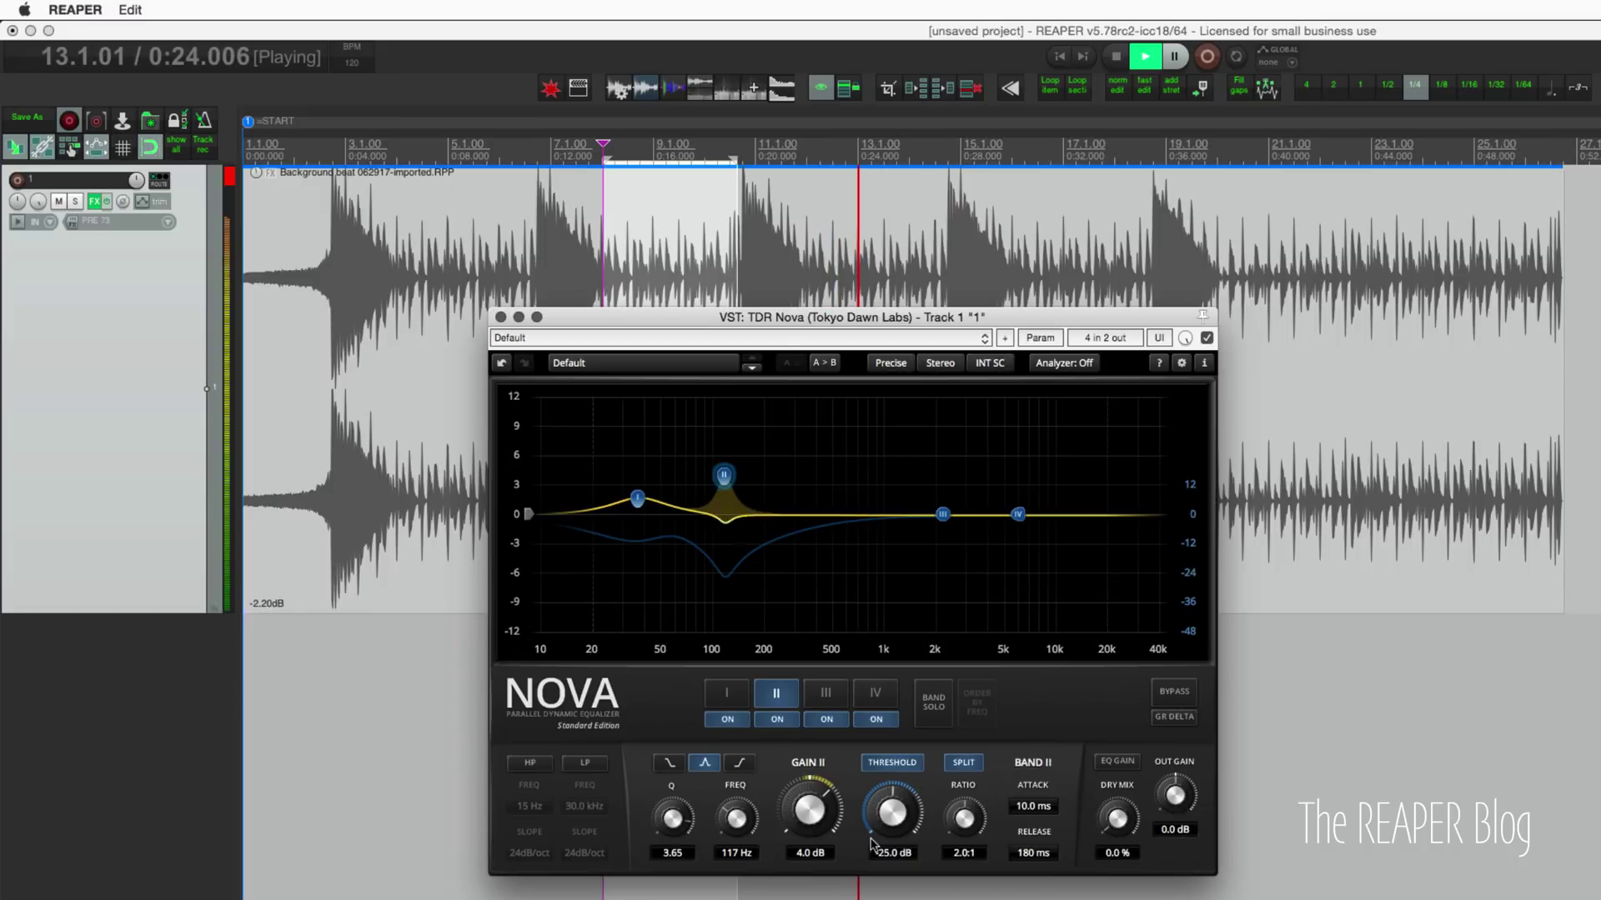
left_click_drag(892, 813, 892, 811)
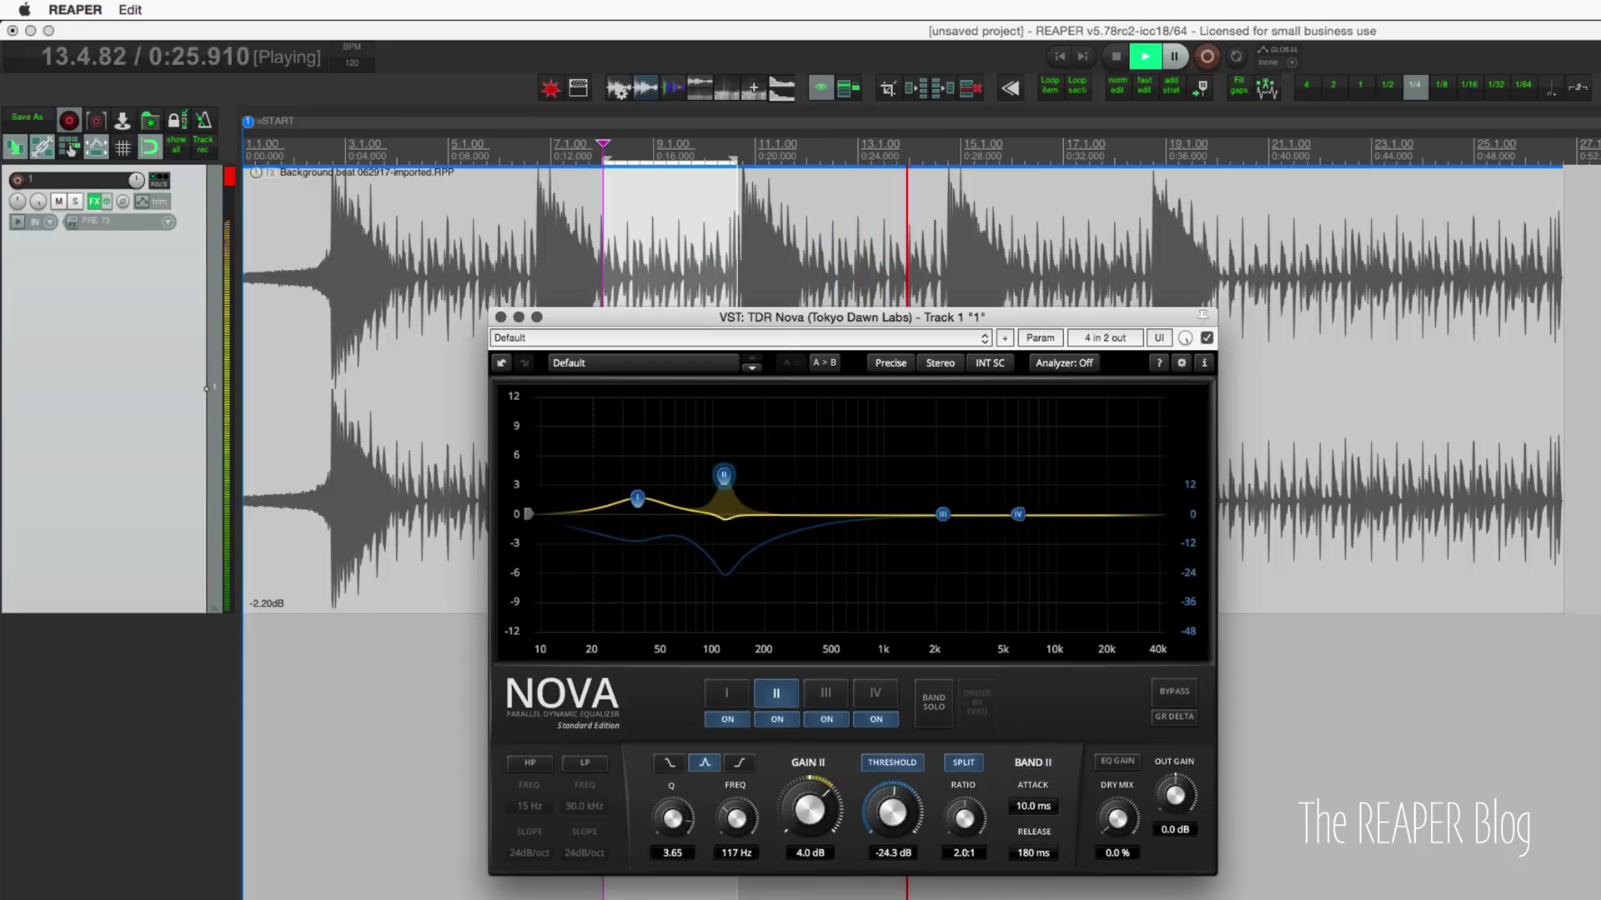
scroll(865, 817, "up", 1)
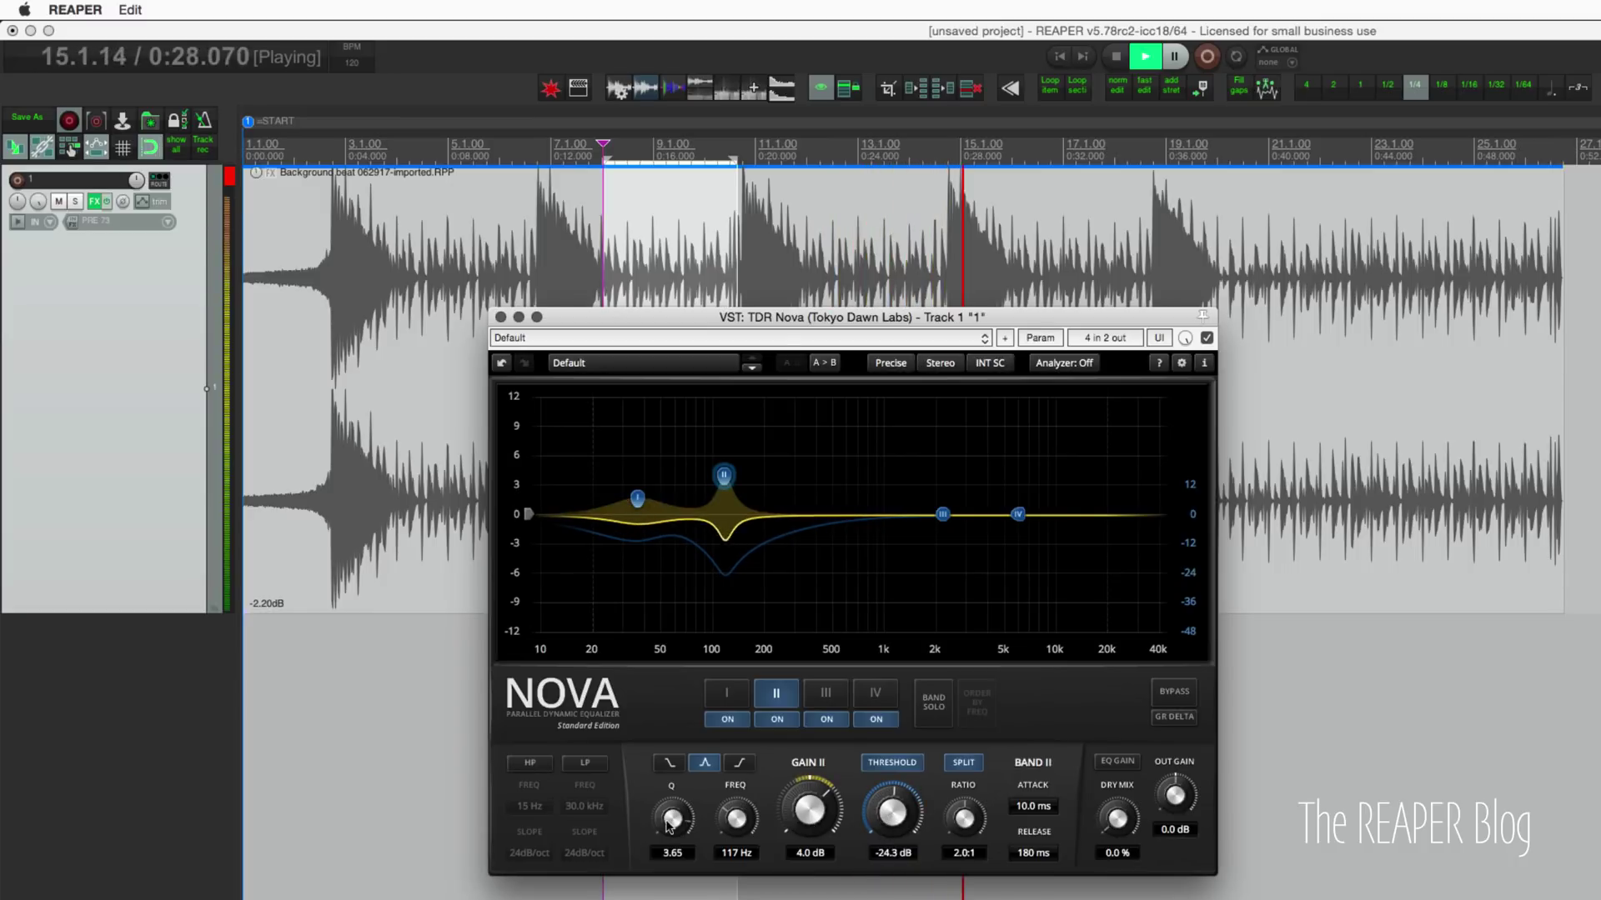
scroll(667, 824, "down", 5)
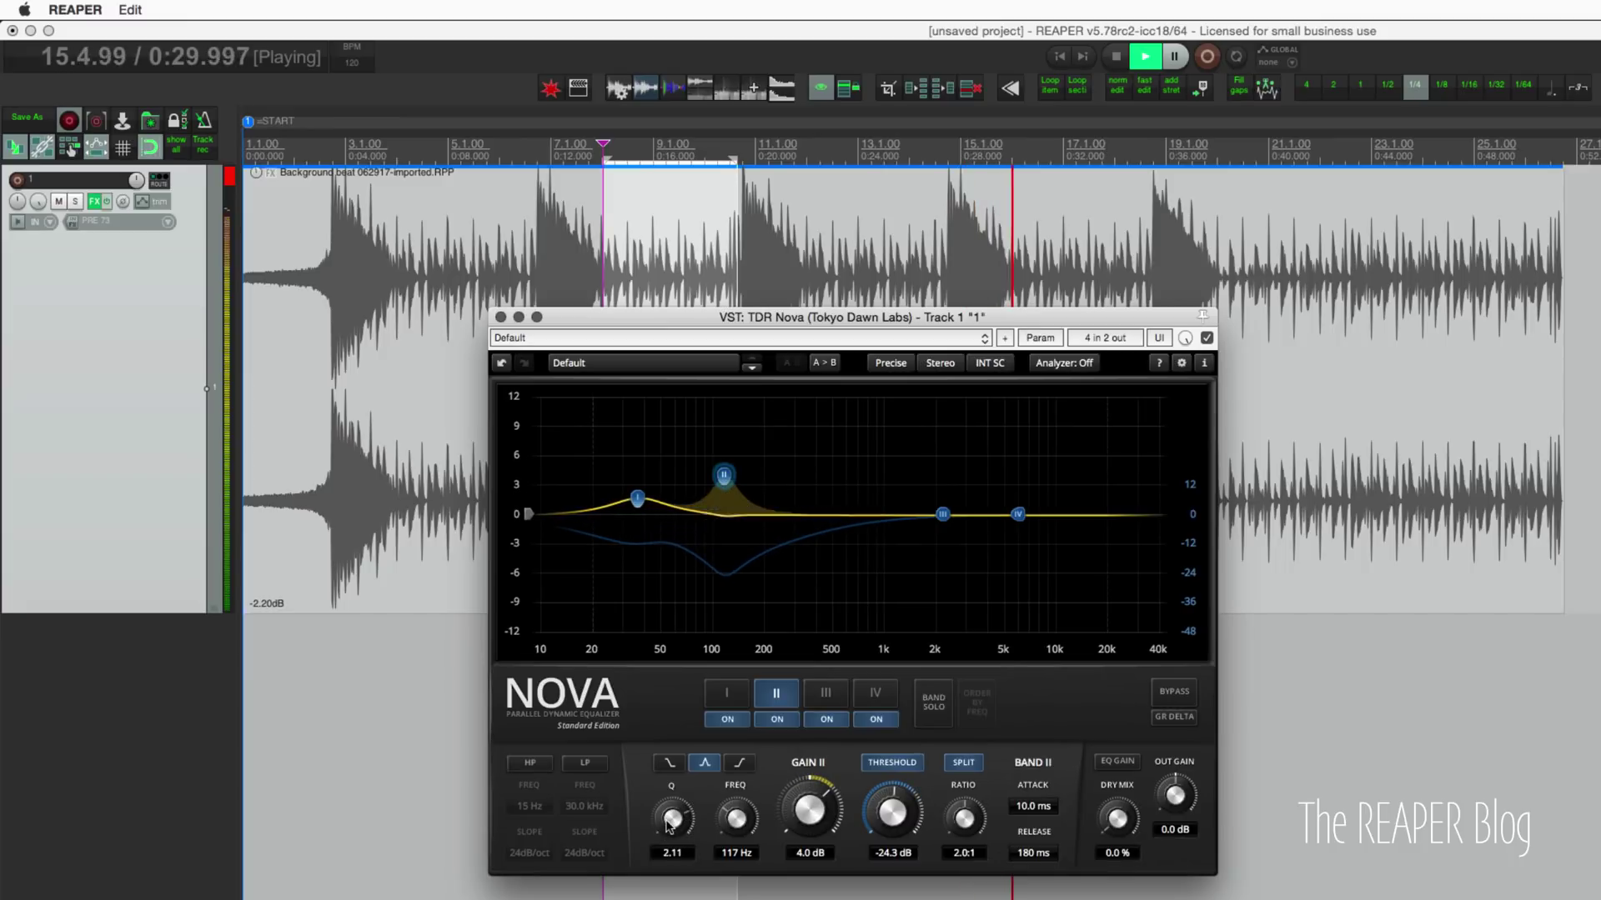
key("space")
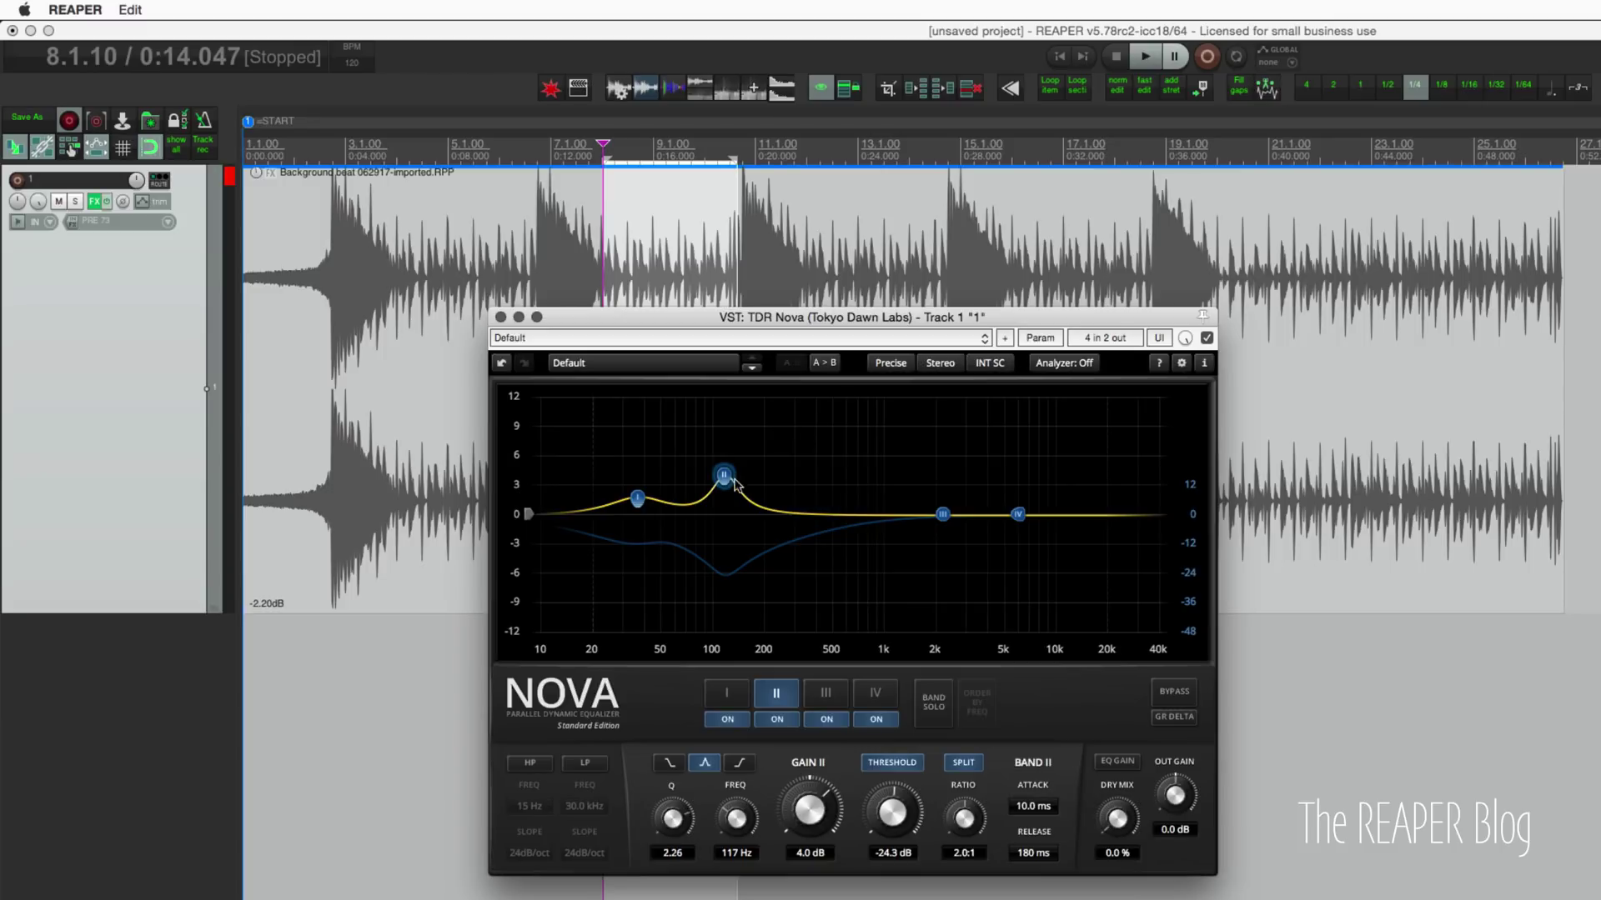
mouse_move(734, 484)
left_mouse_down()
mouse_move(781, 472)
mouse_move(722, 476)
left_mouse_up()
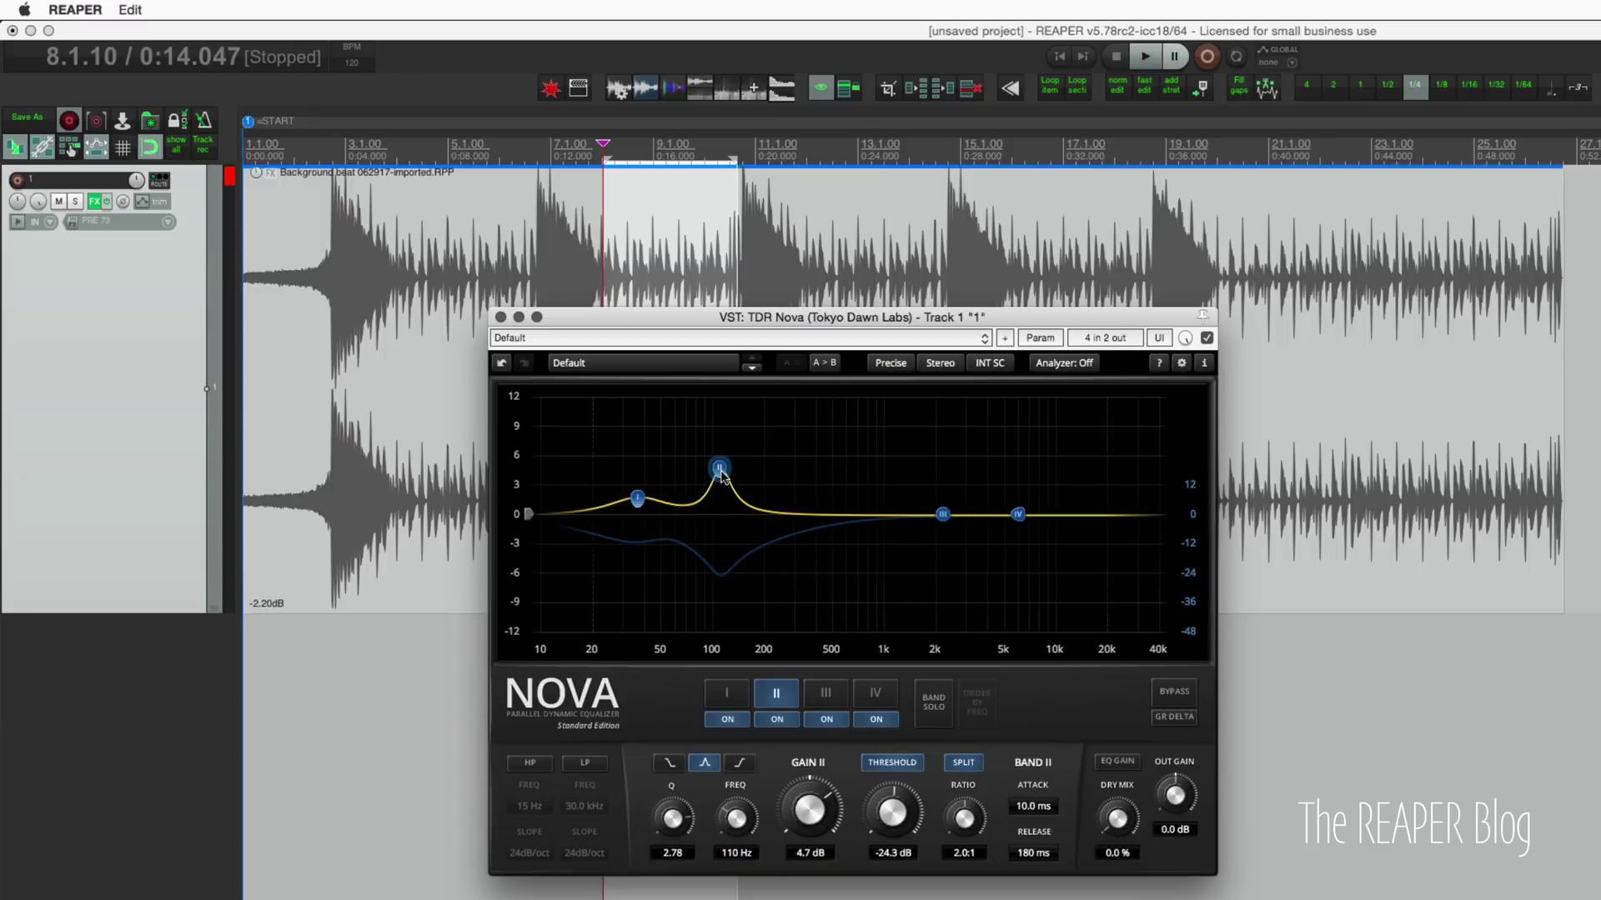
scroll(722, 475, "down", 2)
- Unsolo Band II and settle its boost at 3.9 dB around 114 Hz
left_click(925, 702)
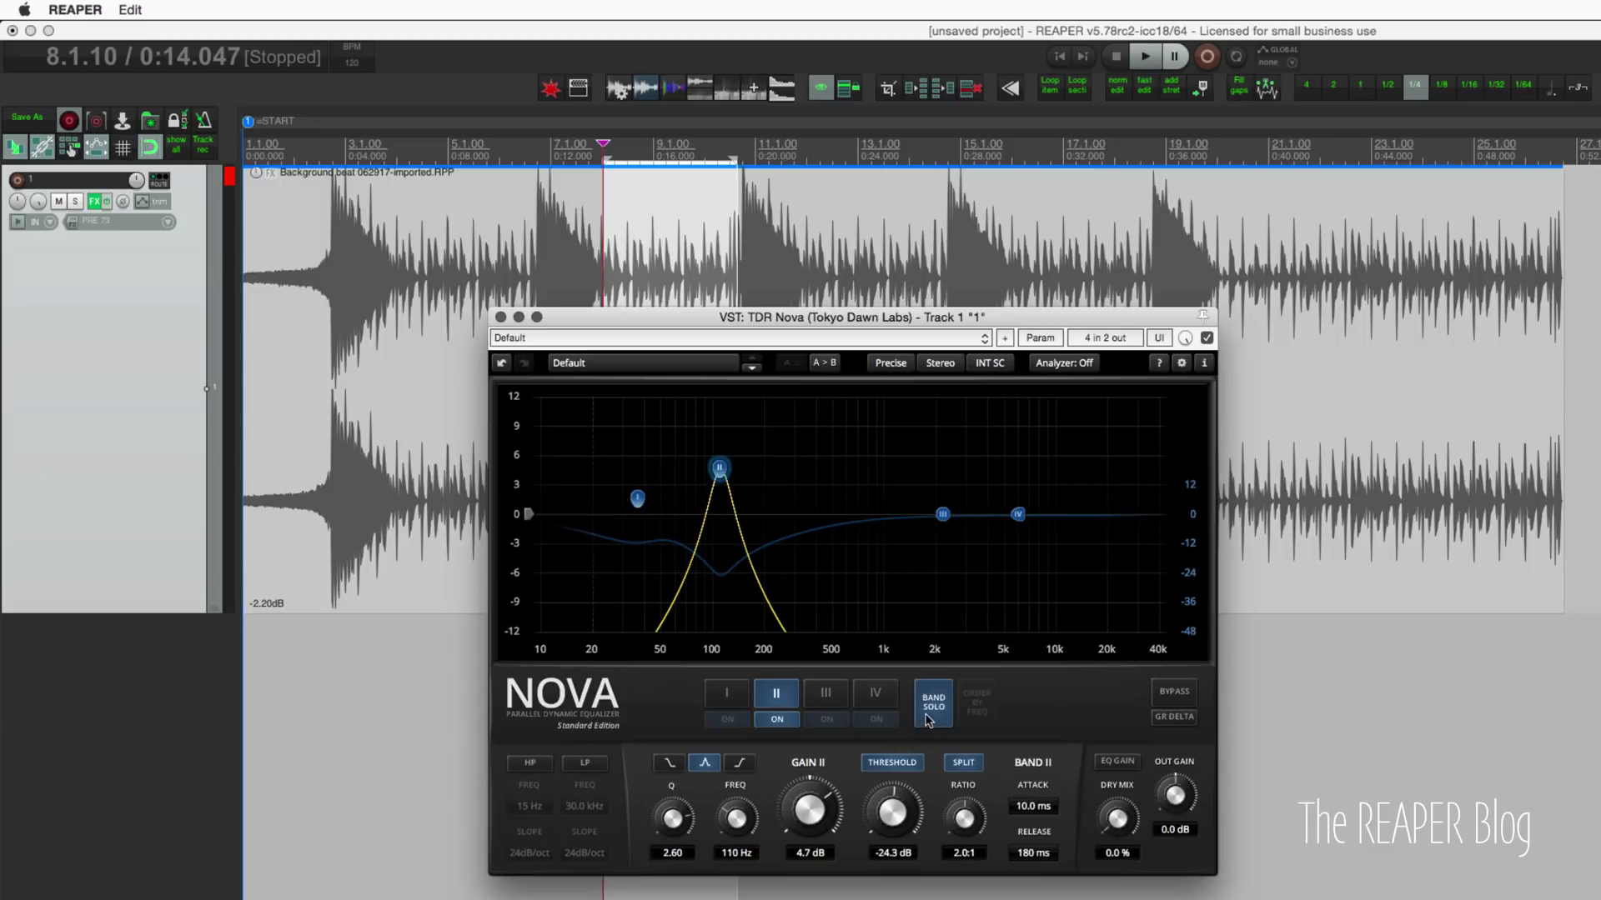
left_click(925, 715)
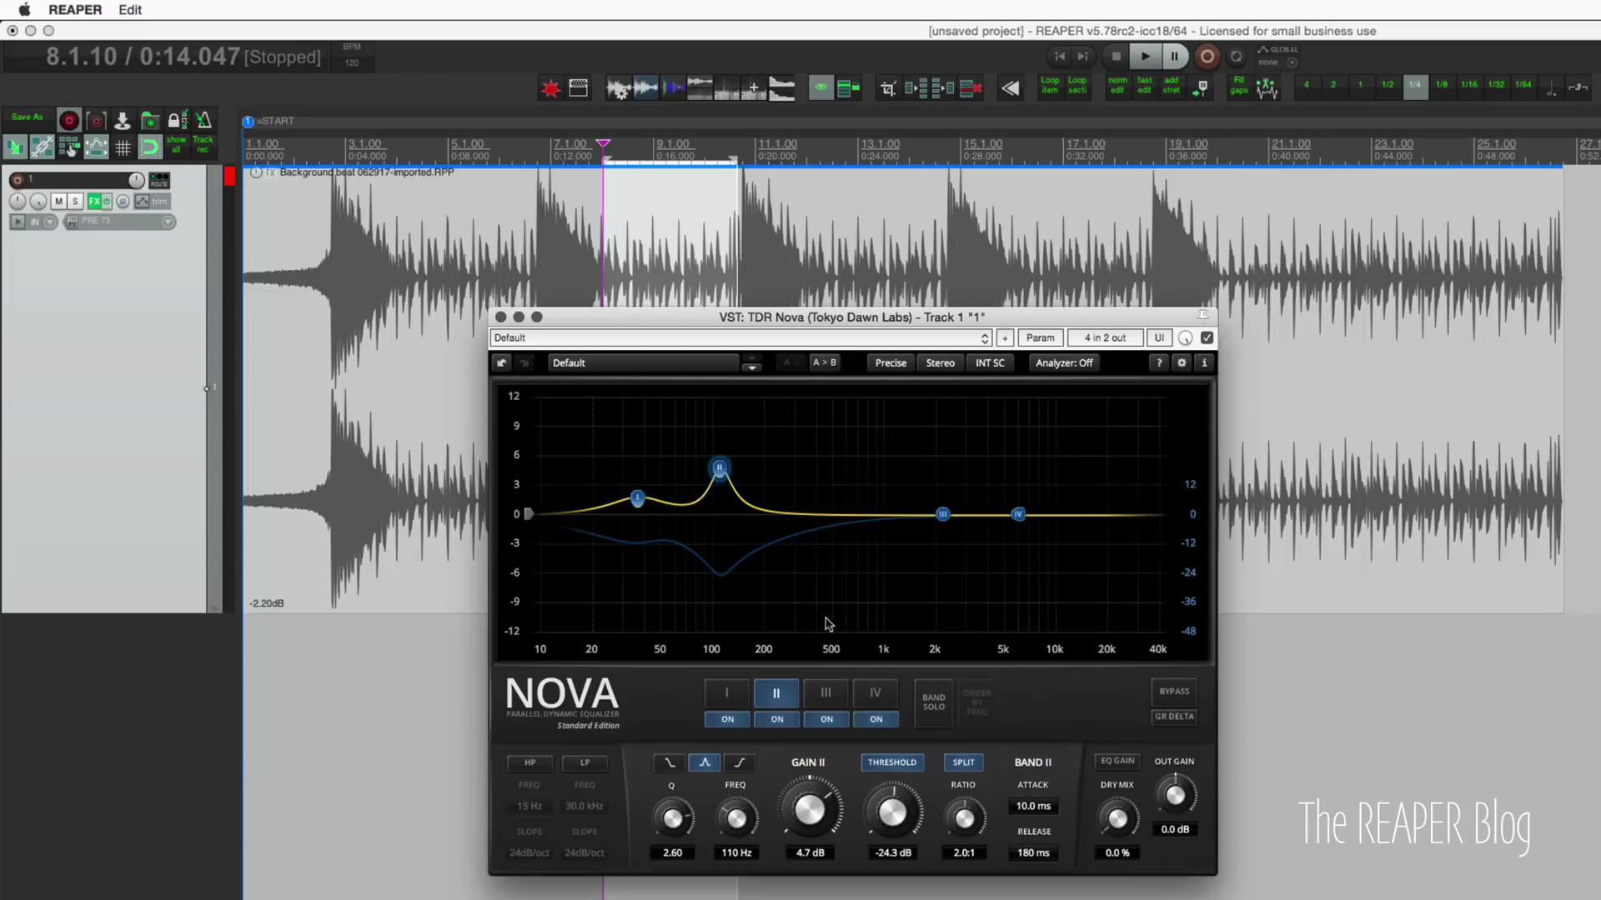
mouse_move(718, 470)
left_mouse_down()
mouse_move(713, 511)
mouse_move(722, 497)
left_mouse_up()
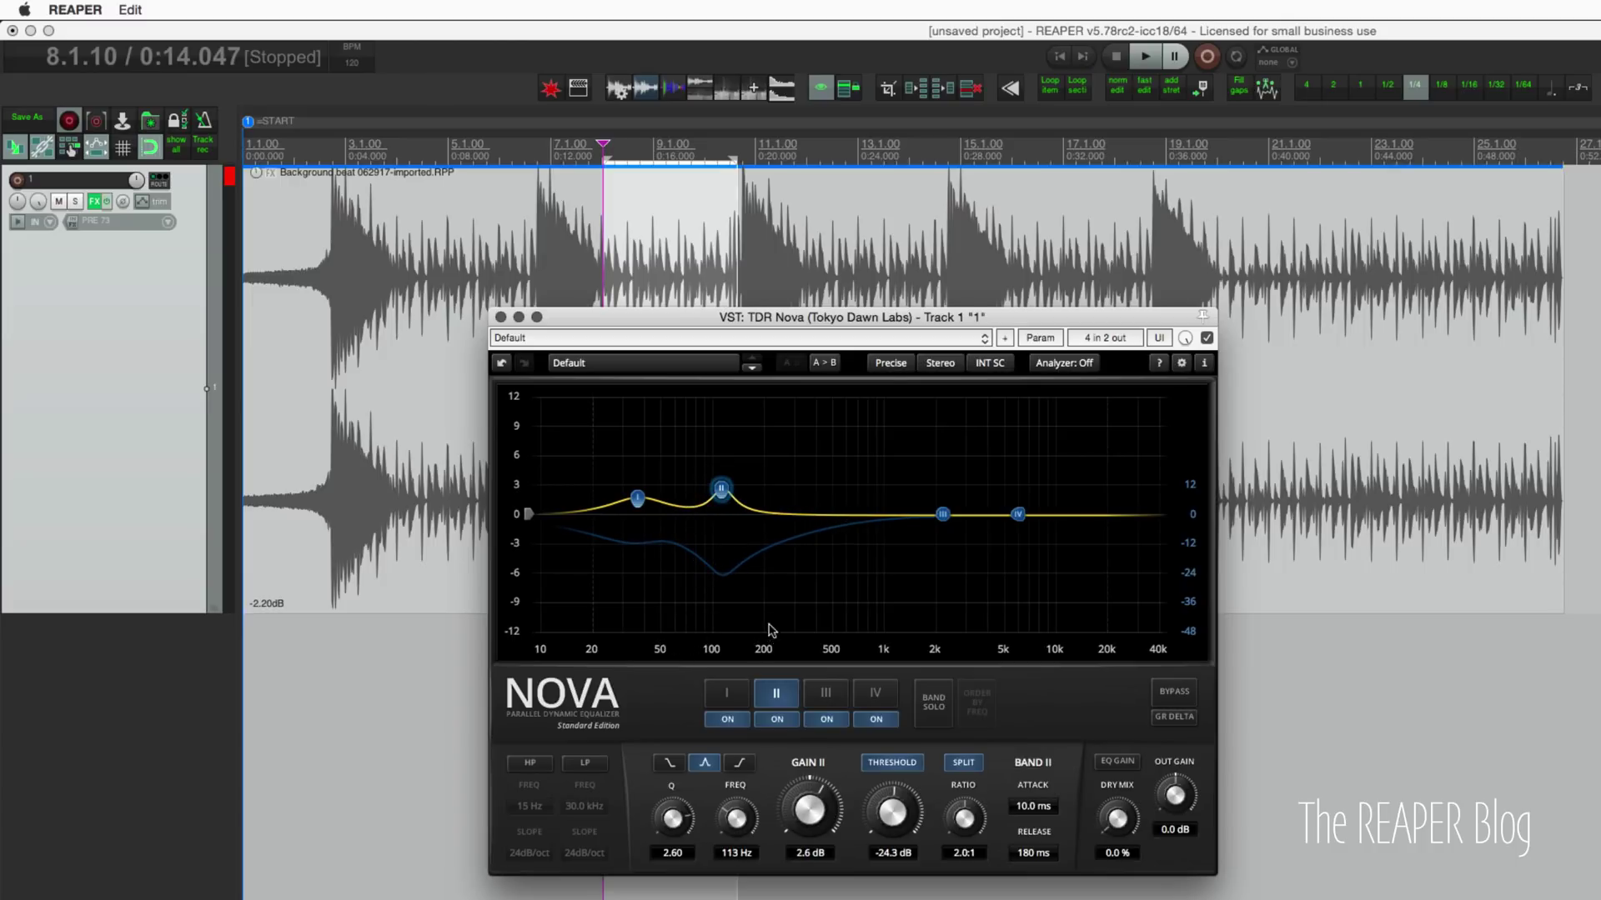
left_click_drag(723, 492, 723, 479)
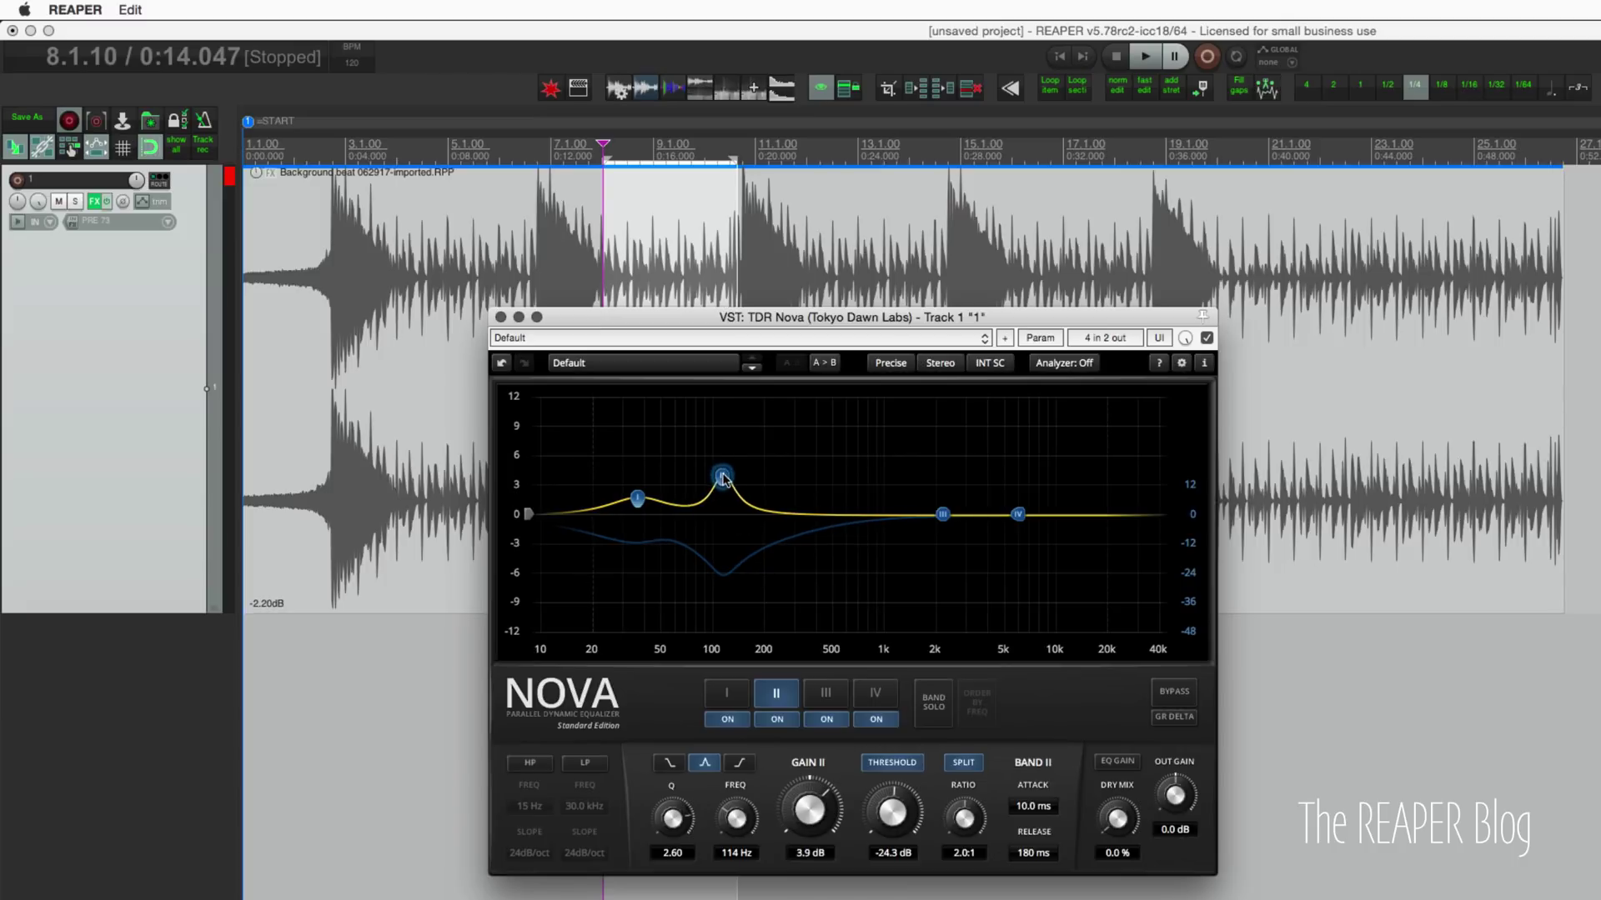
- Turn off SPLIT so Nova's dynamics run wideband at 1.5:1, 8.0 ms attack, 200 ms release
left_click(966, 764)
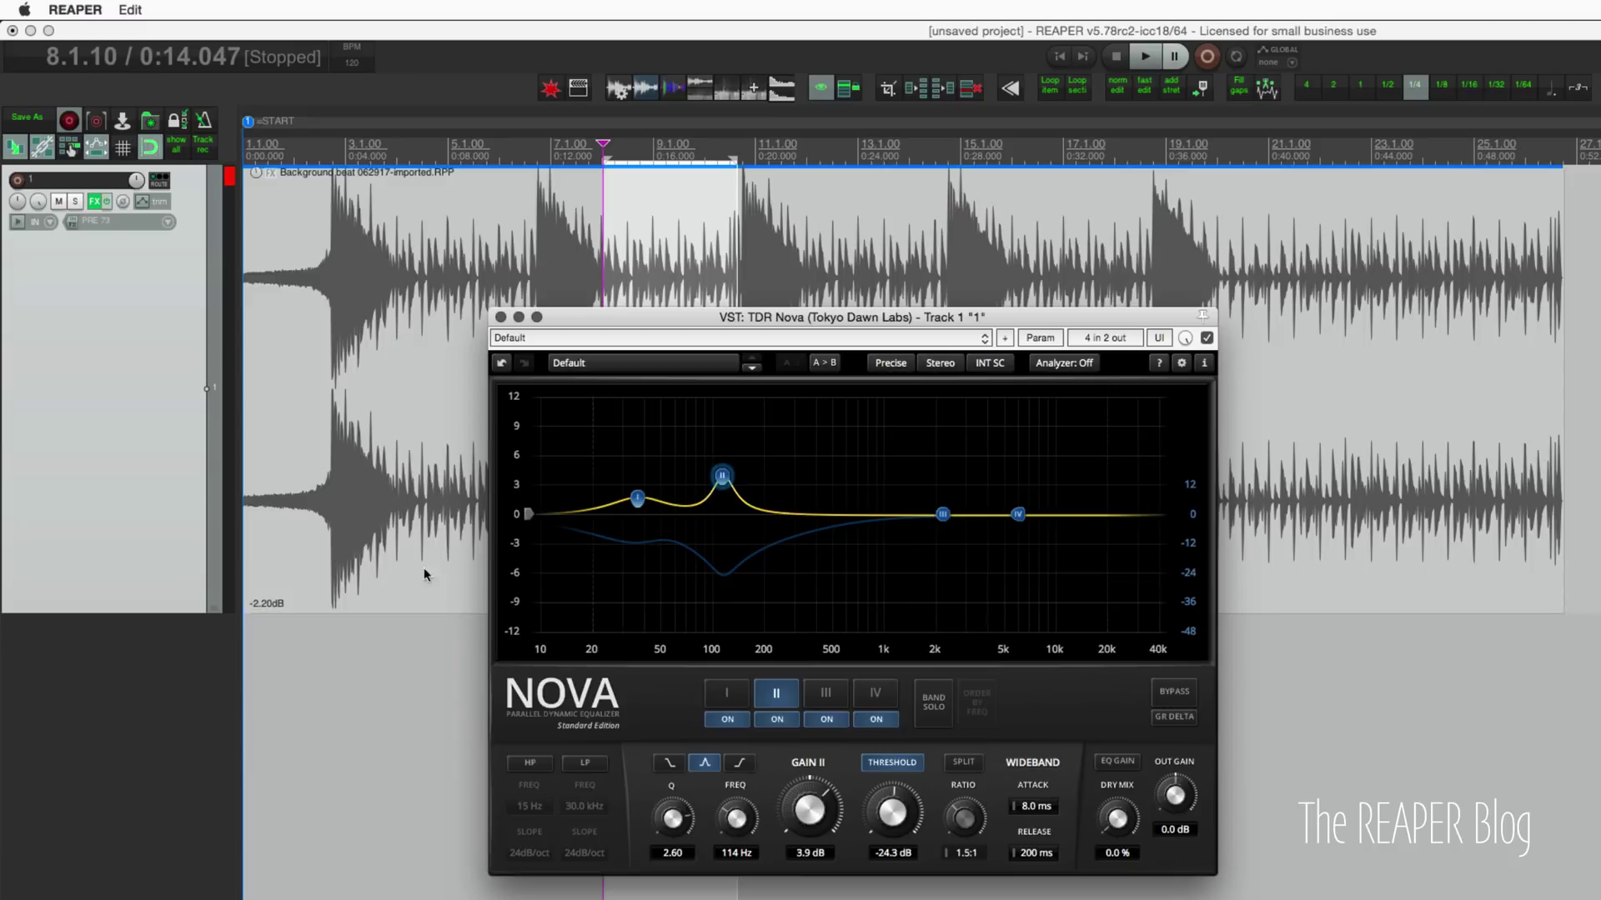